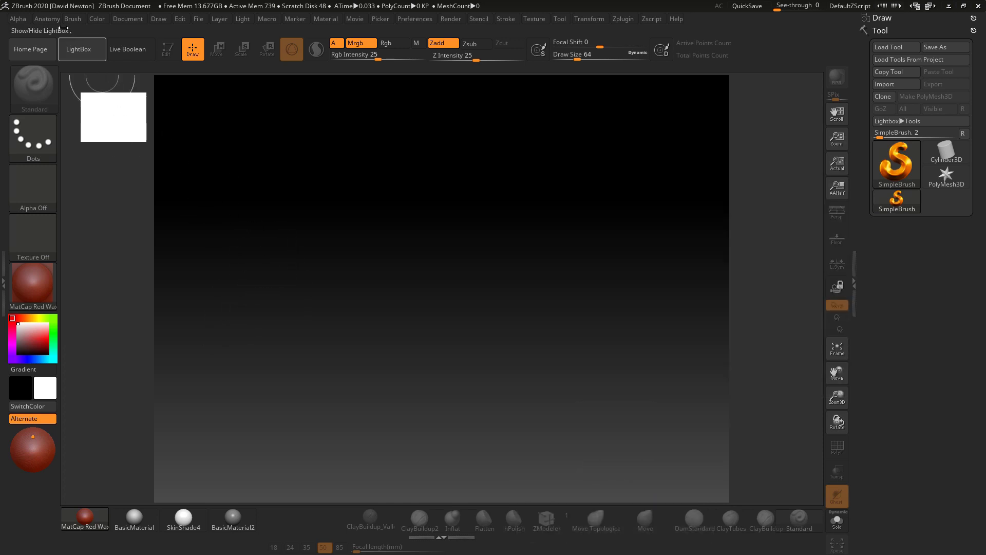
Step: Resize the document to a width of 1024 and a height of 1024 with constrained proportions turned off
{"action": "left_click", "coordinate": [126, 19]}
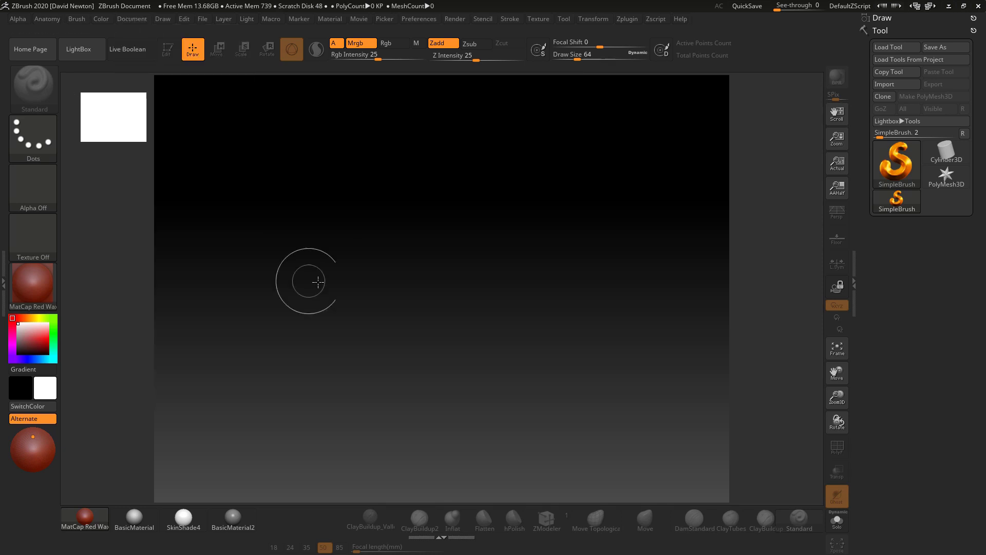
{"action": "left_click", "coordinate": [99, 21]}
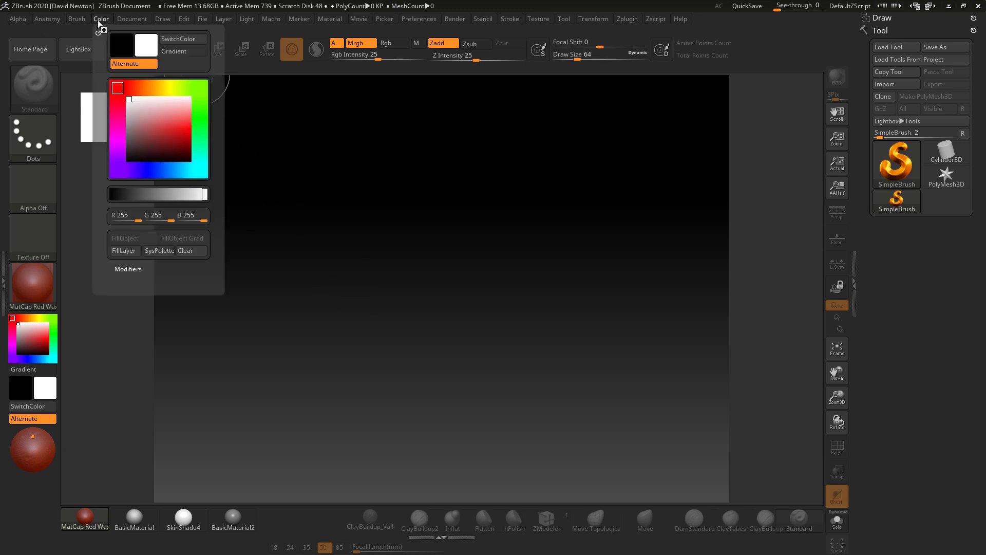
{"action": "mouse_move", "coordinate": [127, 21]}
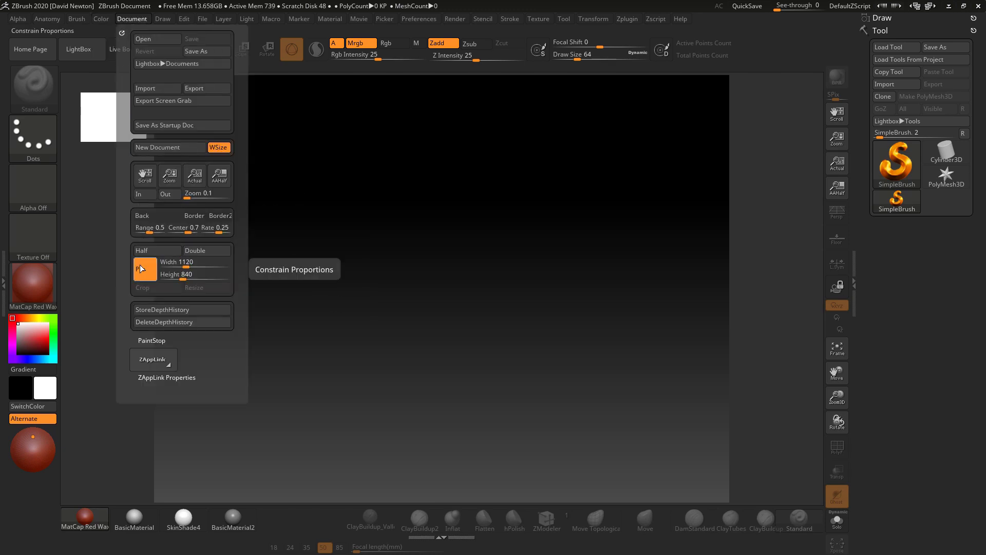
{"action": "left_click", "coordinate": [165, 263]}
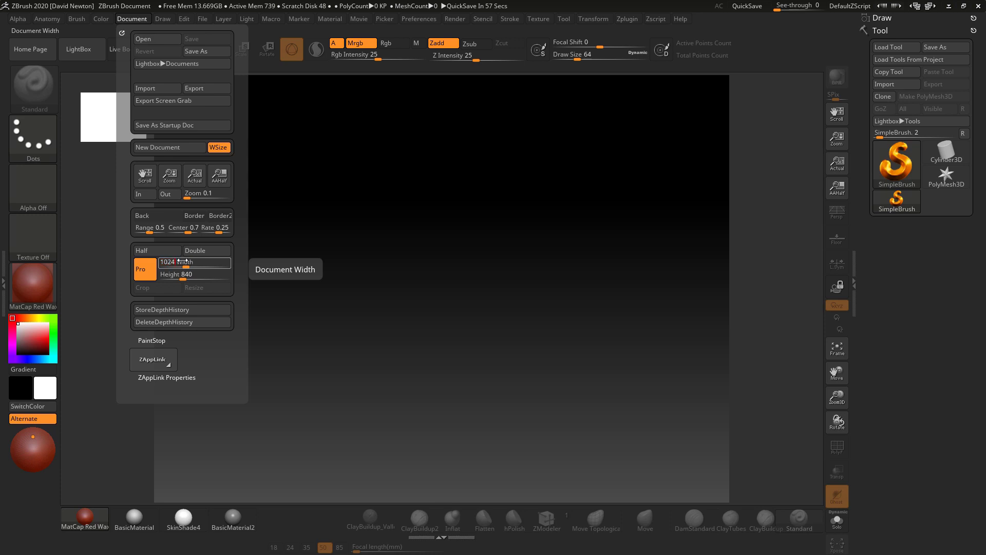
{"action": "key", "text": "Return"}
{"action": "left_click", "coordinate": [145, 268]}
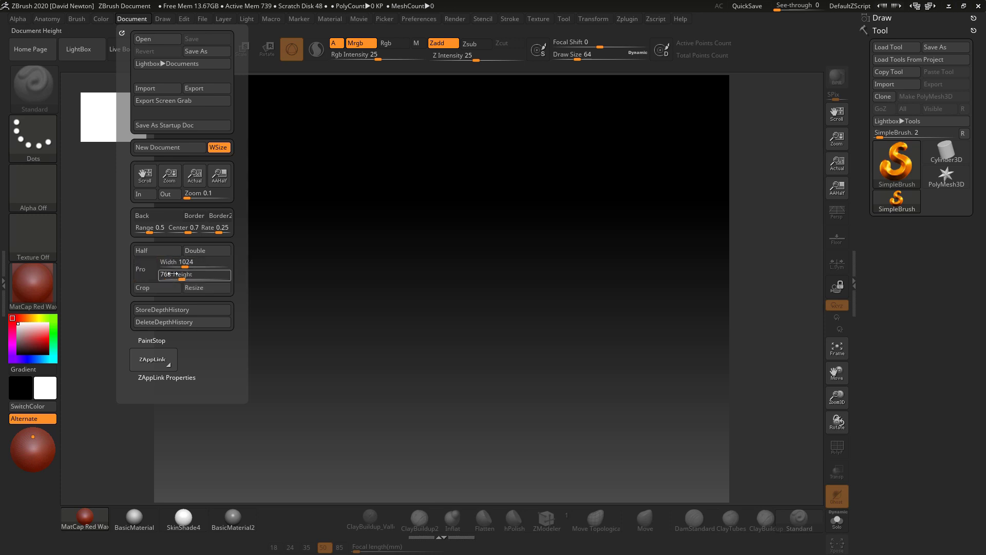
{"action": "left_click", "coordinate": [174, 273]}
{"action": "type", "text": "768"}
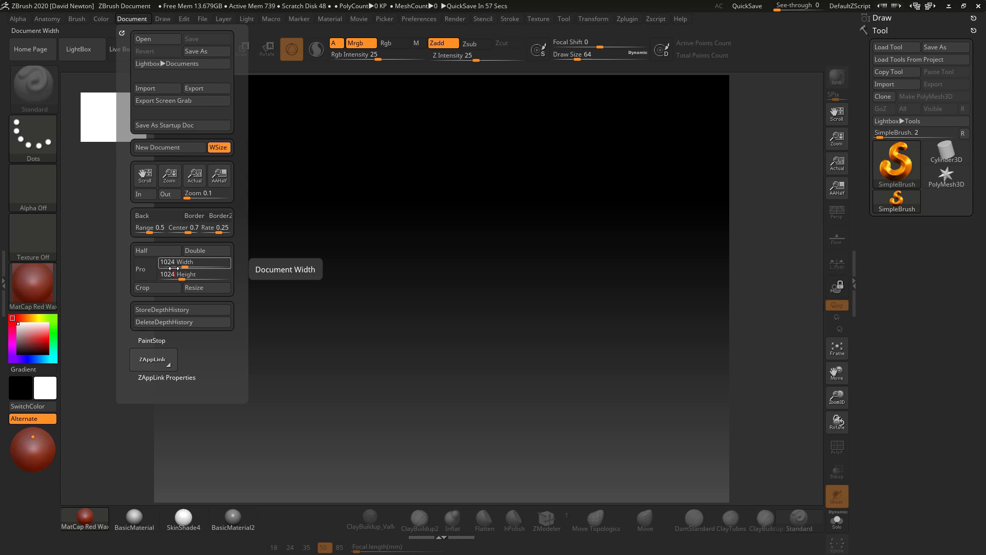
{"action": "left_click", "coordinate": [194, 287]}
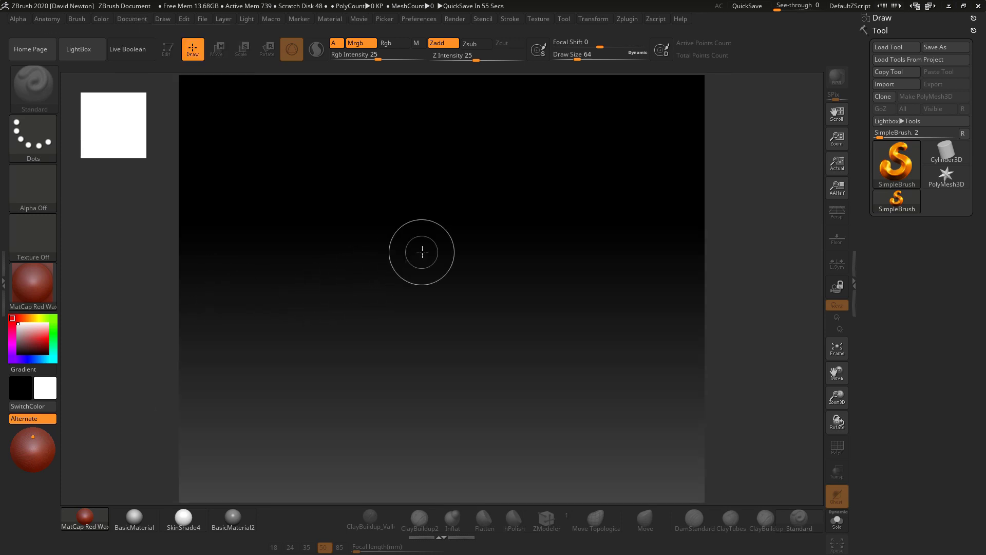
Step: Draw a Plane3D in the middle of the canvas, make it editable and convert it to a PolyMesh3D
{"action": "mouse_move", "coordinate": [837, 137]}
{"action": "left_mouse_down"}
{"action": "mouse_move", "coordinate": [837, 121]}
{"action": "mouse_move", "coordinate": [838, 140]}
{"action": "left_mouse_up"}
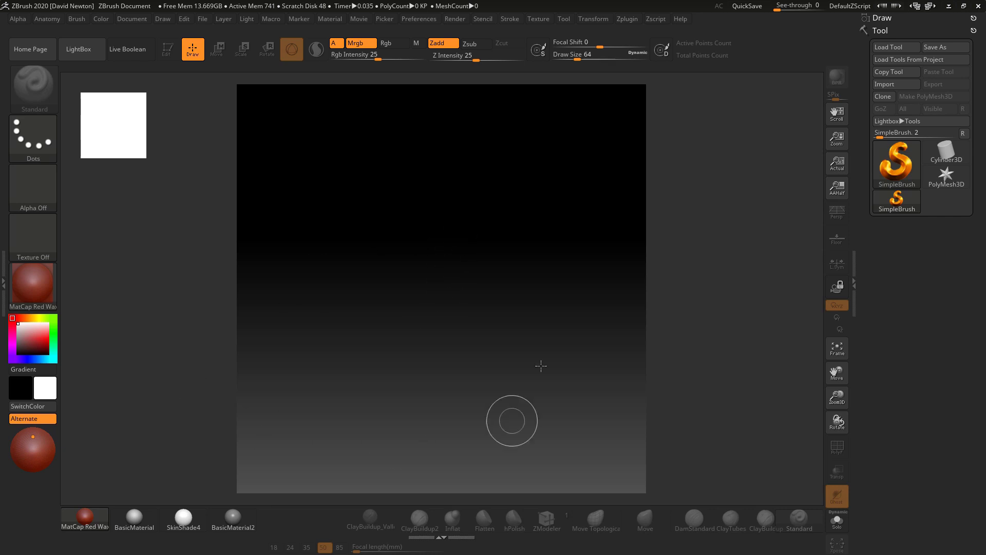
{"action": "left_click", "coordinate": [899, 163]}
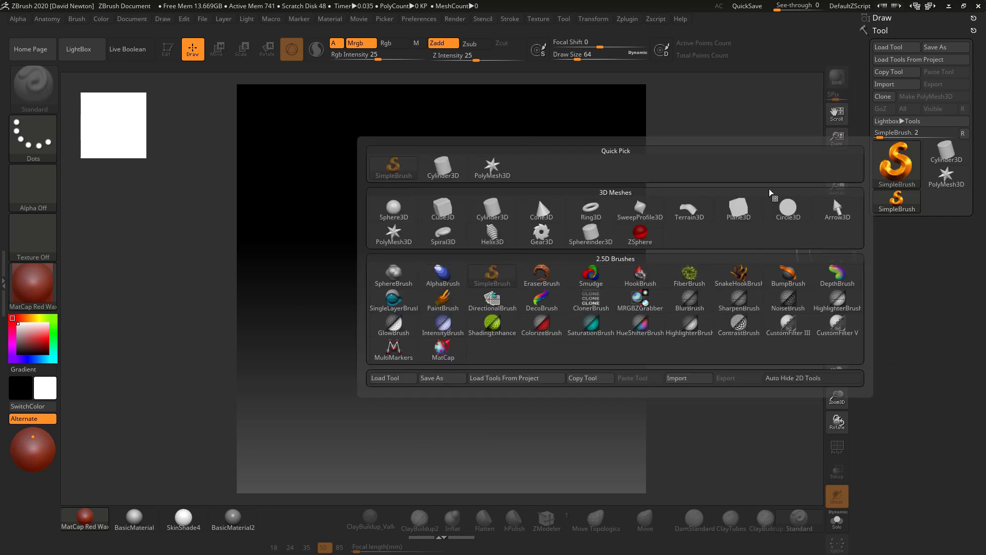
{"action": "left_click", "coordinate": [738, 208]}
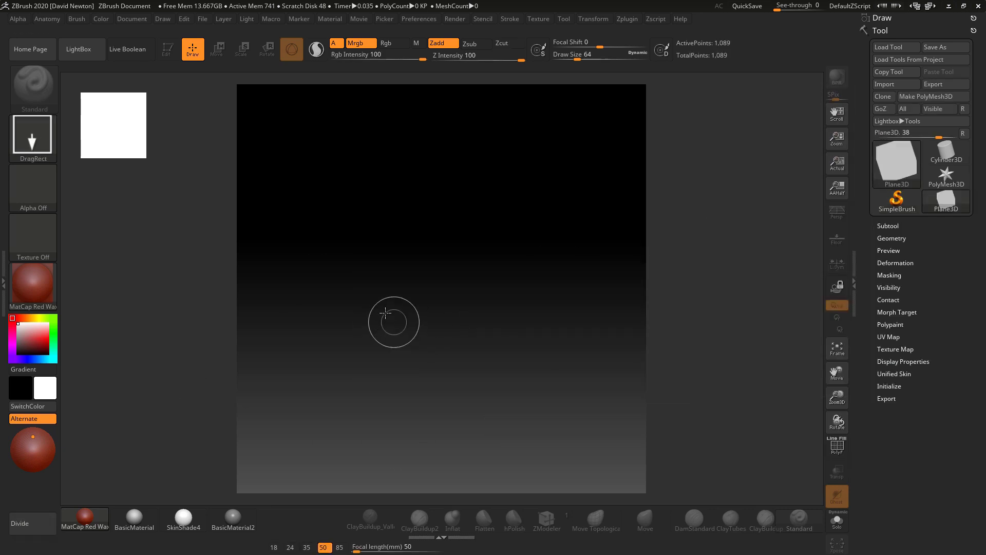
{"action": "mouse_move", "coordinate": [444, 284]}
{"action": "left_mouse_down"}
{"action": "mouse_move", "coordinate": [445, 355]}
{"action": "mouse_move", "coordinate": [455, 360]}
{"action": "left_mouse_up"}
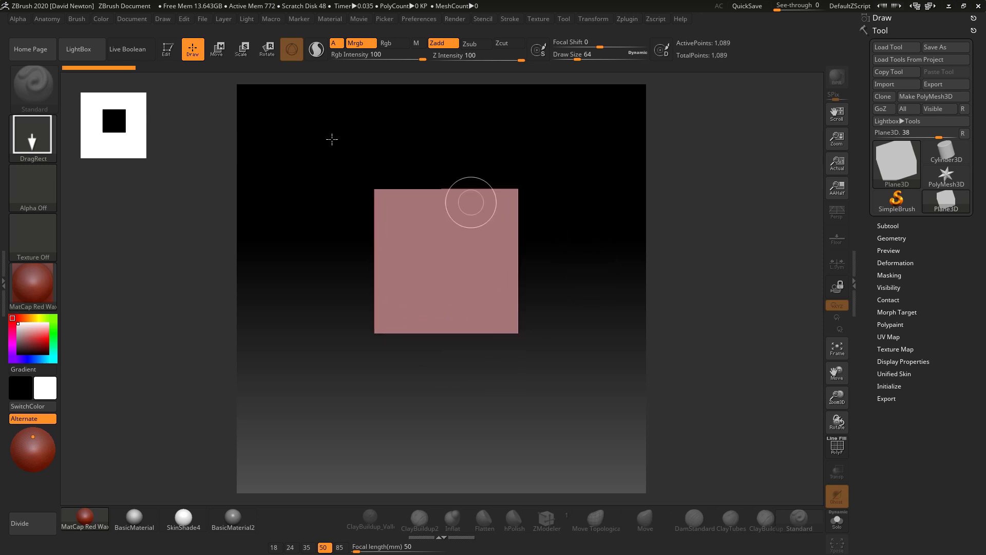
{"action": "left_click", "coordinate": [175, 59]}
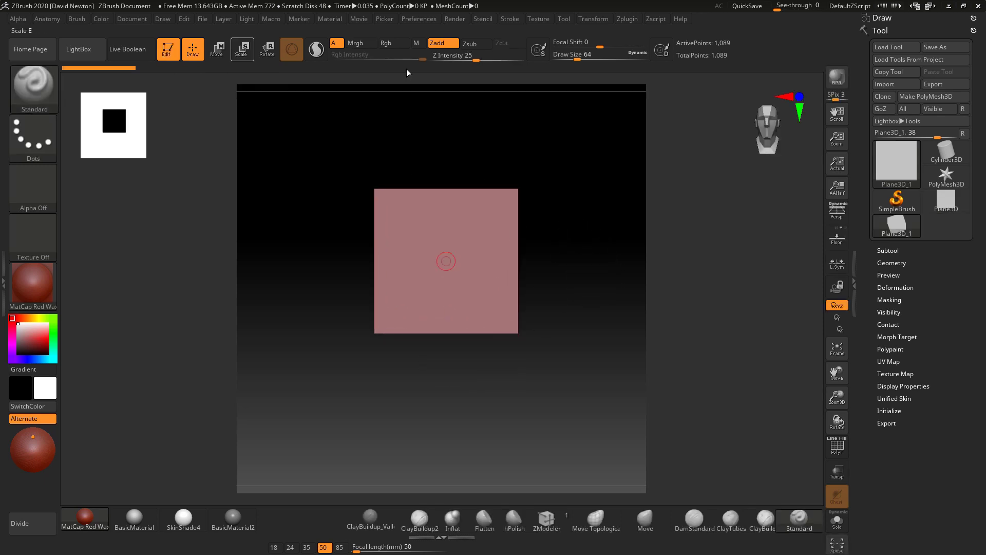
{"action": "left_click", "coordinate": [925, 96]}
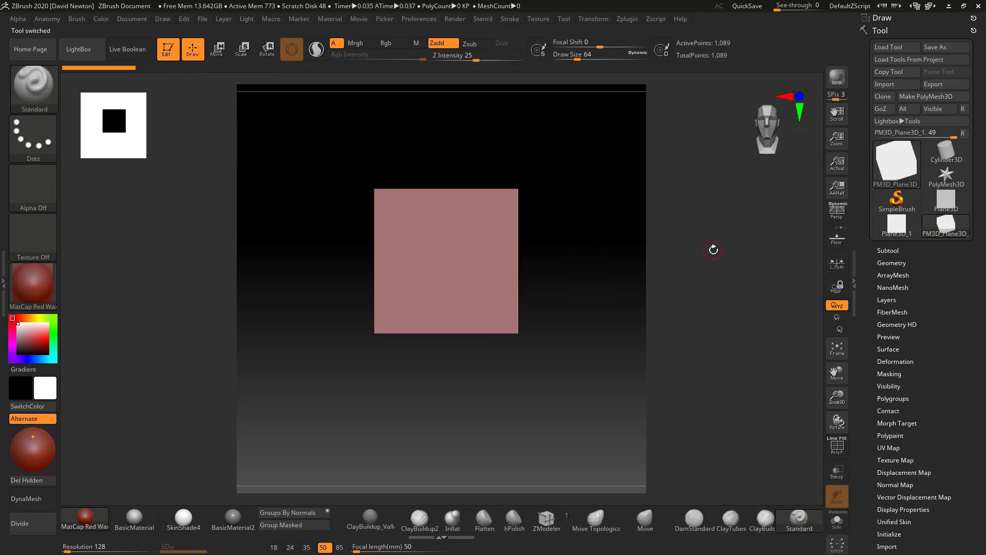
Step: Frame the plane in the view and check its polygon wireframe
{"action": "left_click", "coordinate": [837, 447]}
{"action": "key", "text": "f"}
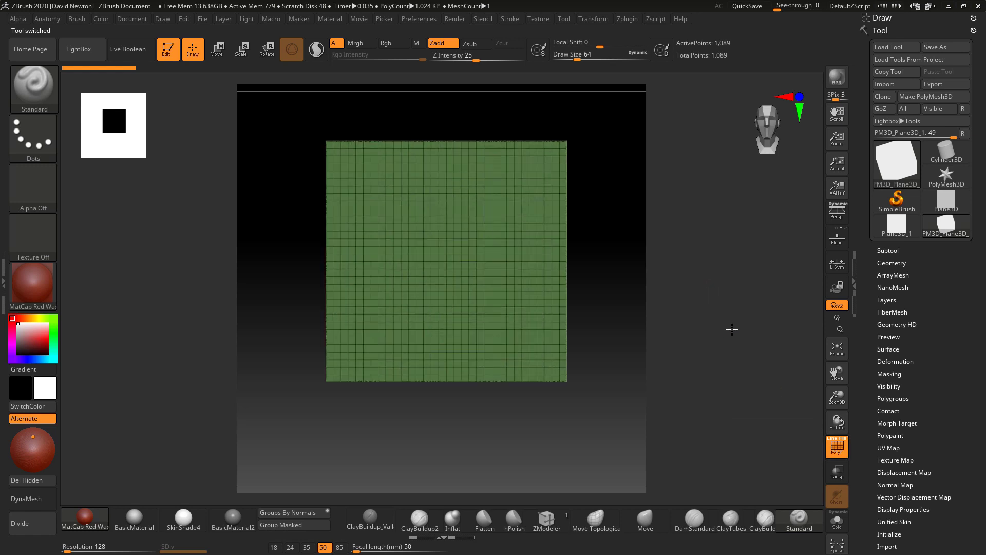
{"action": "left_click", "coordinate": [837, 447]}
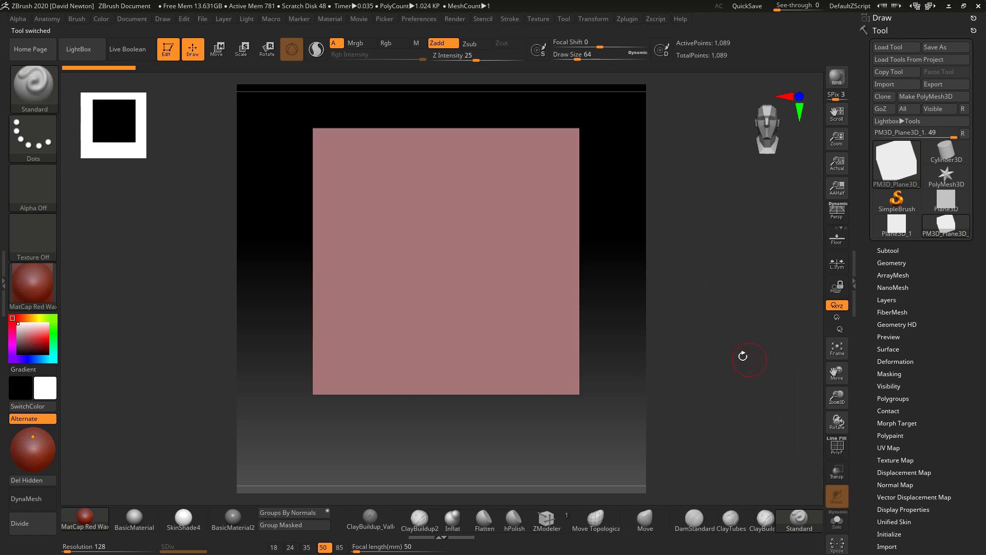
Step: Try a short Standard brush stroke near the plane's center and undo it
{"action": "left_click", "coordinate": [784, 526]}
{"action": "left_click_drag", "start_coordinate": [452, 263], "coordinate": [465, 266]}
{"action": "key", "text": "ctrl+z"}
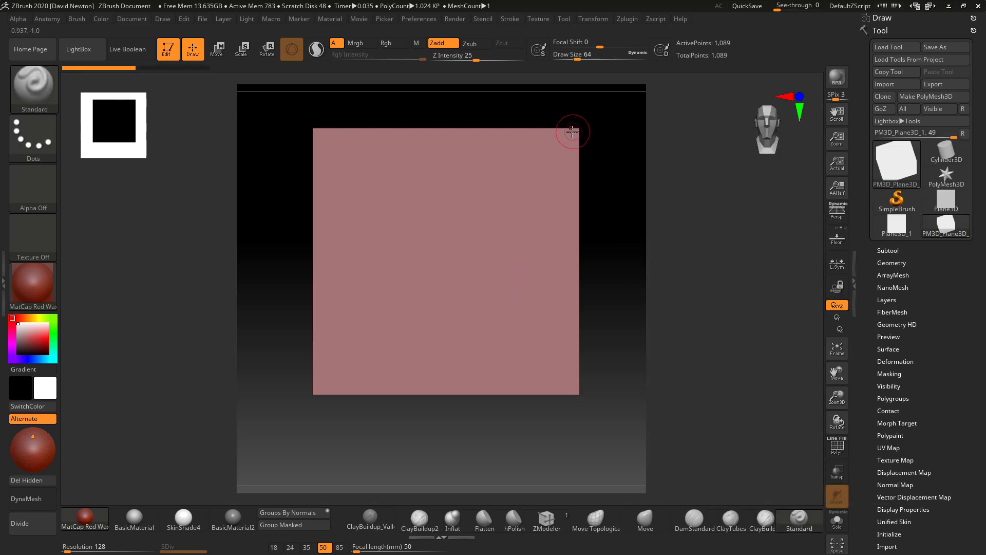
Step: Subdivide the plane to level 4 with subdivision smoothing turned off, undoing the first smoothed division
{"action": "left_click", "coordinate": [891, 263]}
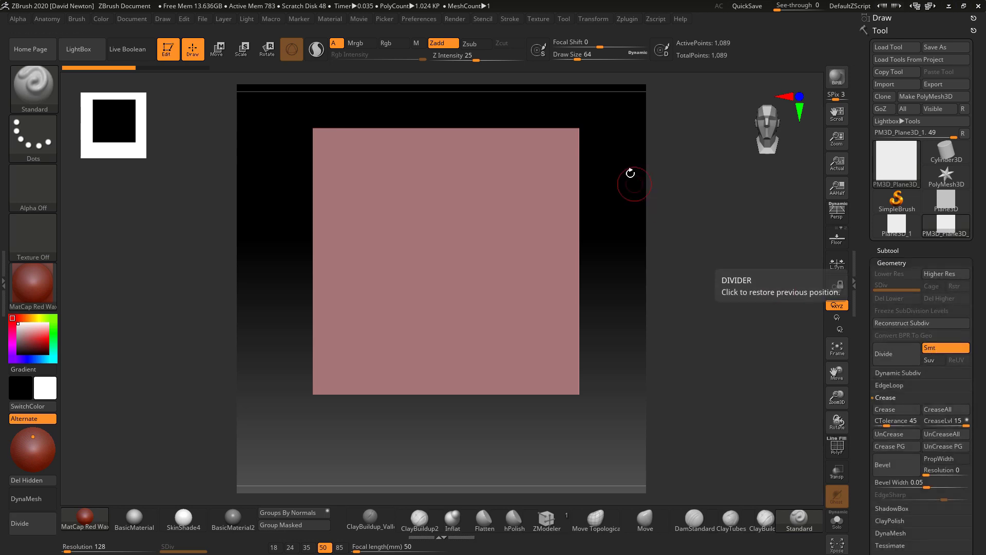
{"action": "left_click", "coordinate": [891, 357]}
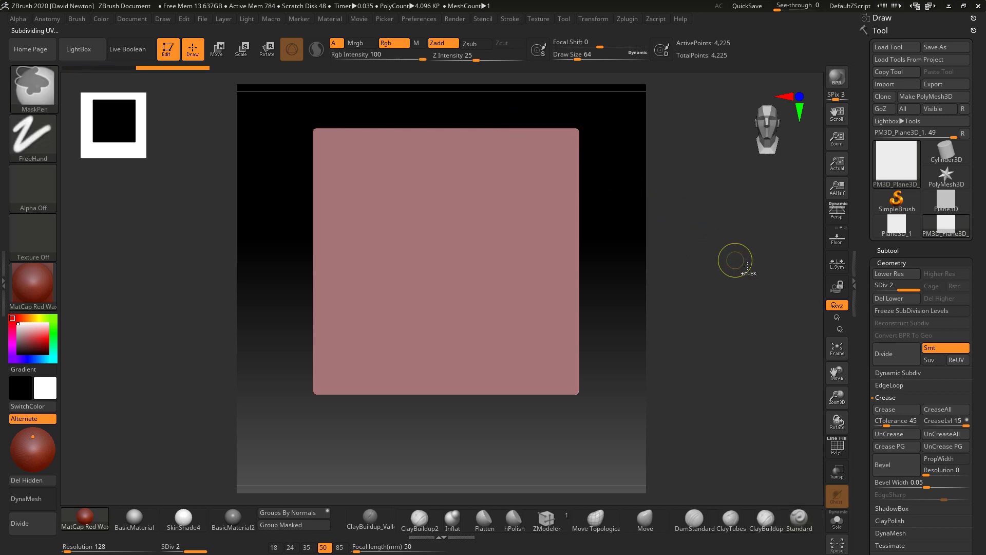
{"action": "key", "text": "ctrl+z"}
{"action": "left_click", "coordinate": [947, 349]}
{"action": "left_click", "coordinate": [891, 355]}
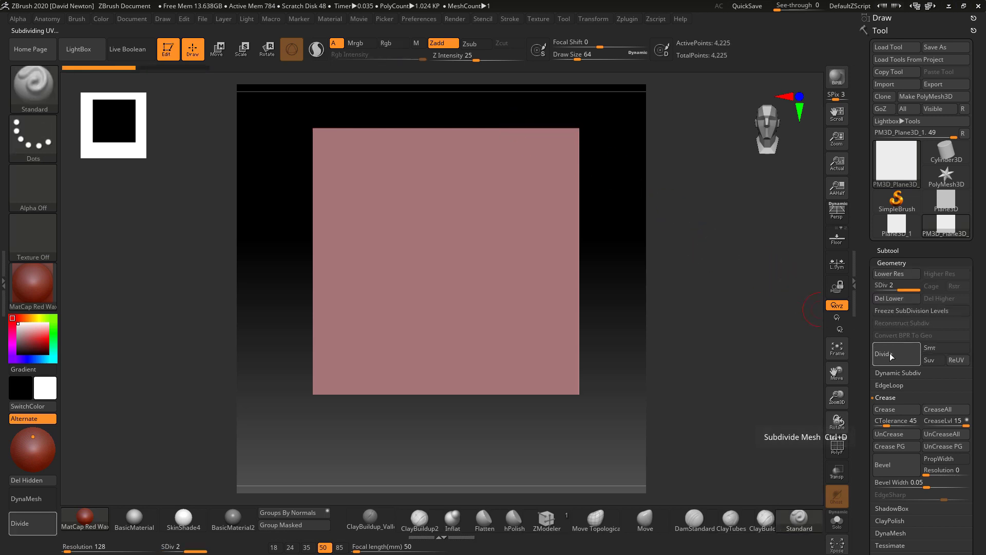
{"action": "left_click", "coordinate": [891, 354]}
{"action": "left_click", "coordinate": [891, 354]}
Step: Test Standard brush dabs on the plane, undo them, and subdivide the plane to level 6
{"action": "left_click", "coordinate": [462, 252]}
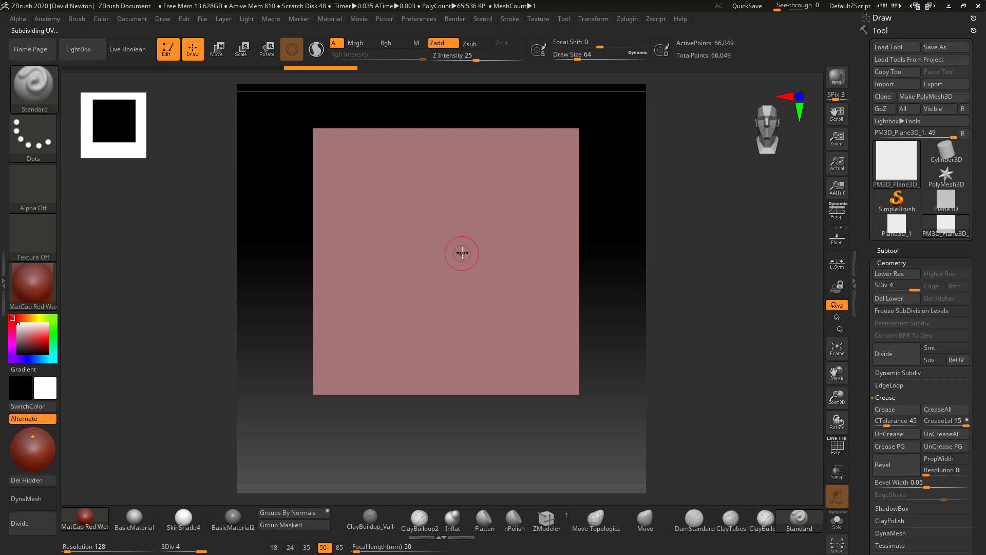
{"action": "key", "text": "ctrl+z"}
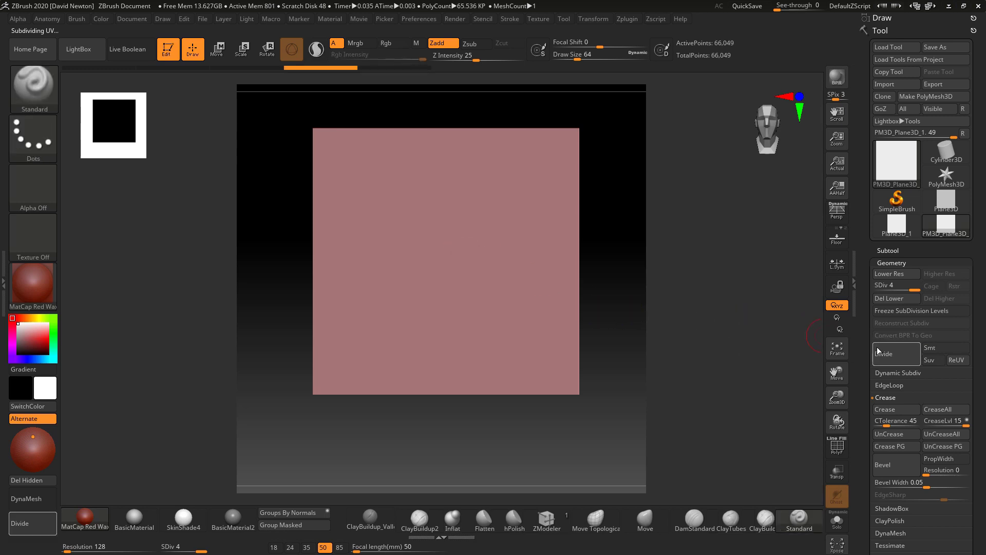
{"action": "left_click", "coordinate": [509, 282]}
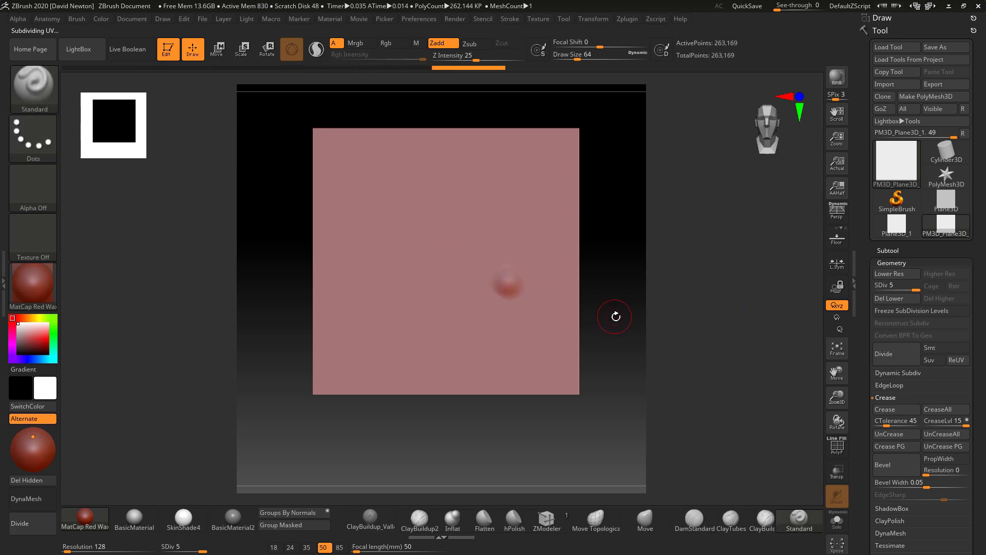
{"action": "key", "text": "ctrl+z"}
{"action": "left_click", "coordinate": [892, 354]}
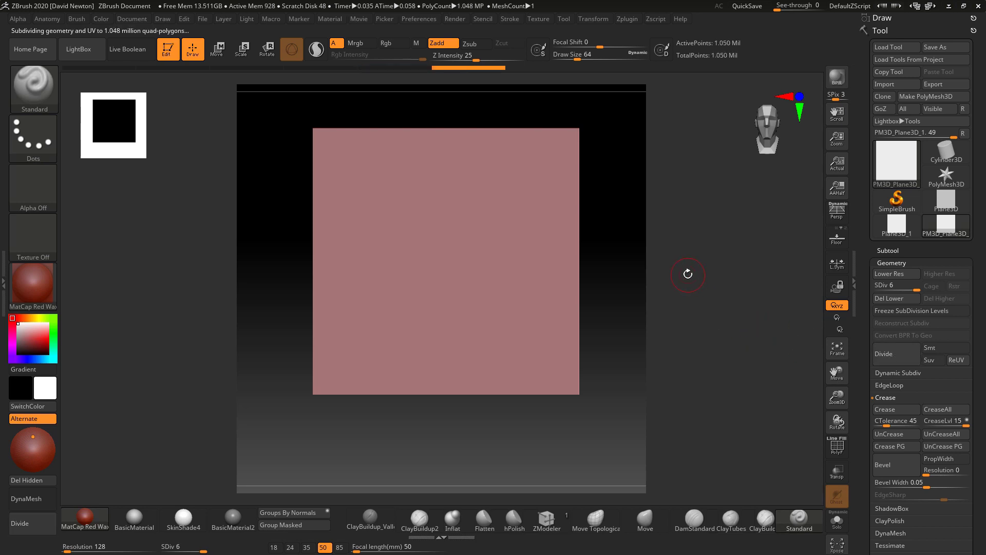
Step: Set the Standard brush's draw size to 97
{"action": "left_click_drag", "start_coordinate": [659, 279], "coordinate": [672, 284]}
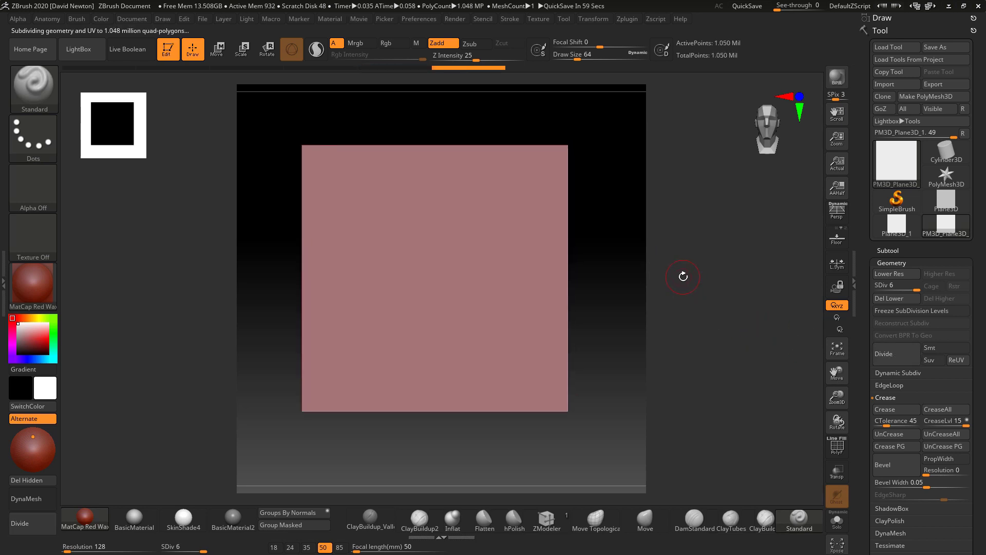
{"action": "left_click", "coordinate": [800, 523]}
{"action": "key", "text": "space"}
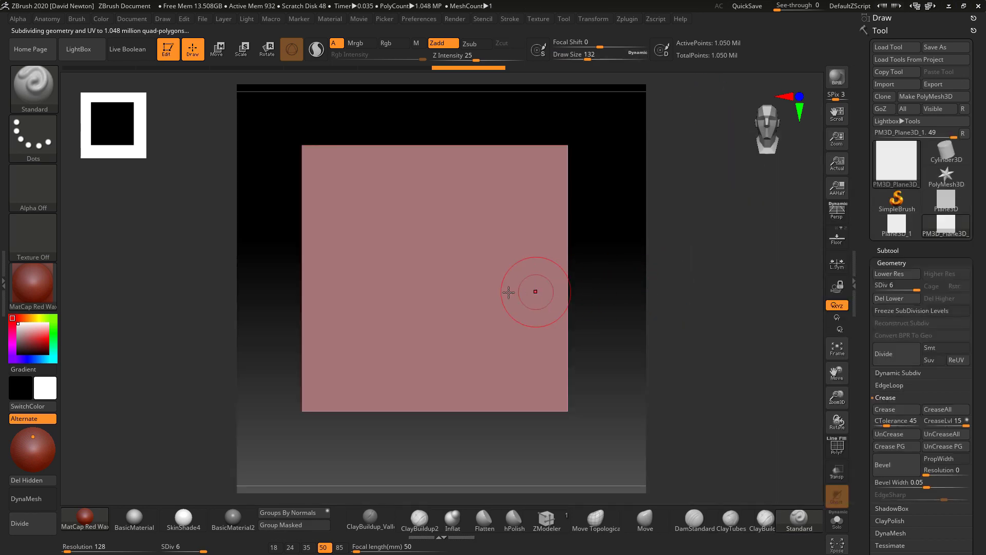
{"action": "key", "text": "space"}
{"action": "left_click_drag", "start_coordinate": [506, 287], "coordinate": [486, 287]}
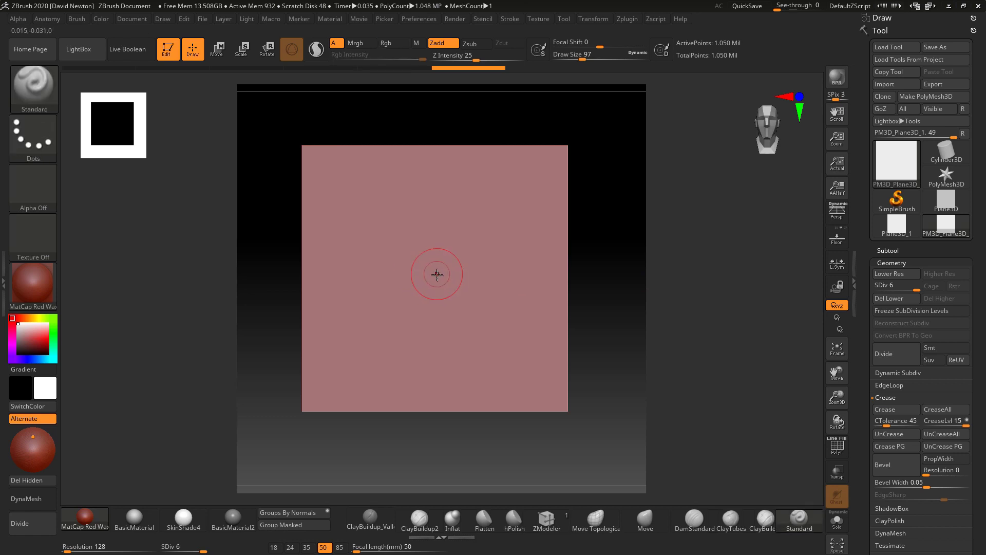
Step: Carve a round hollow into the plane's center with repeated inward dabs of the Standard brush
{"action": "left_click", "coordinate": [437, 272]}
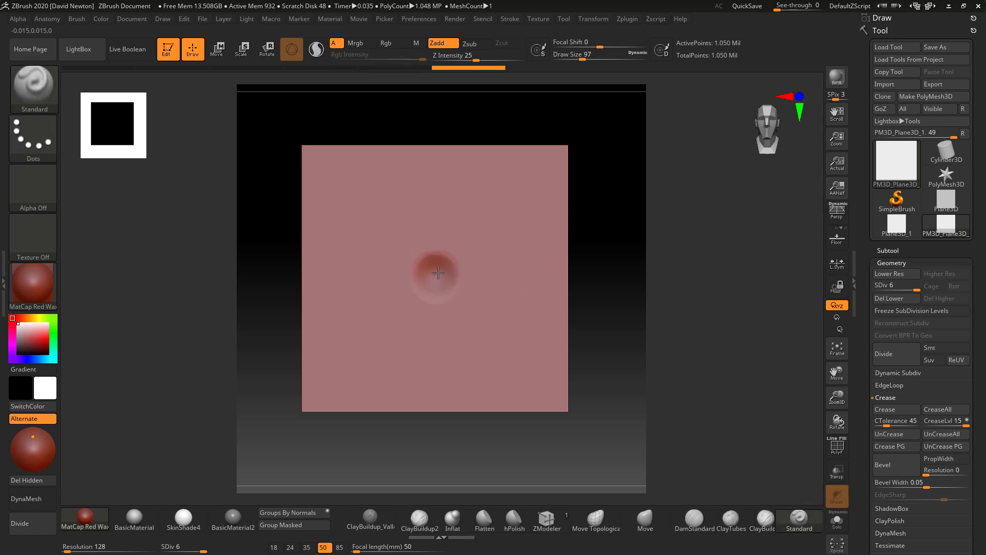
{"action": "left_click", "coordinate": [437, 280], "text": "alt"}
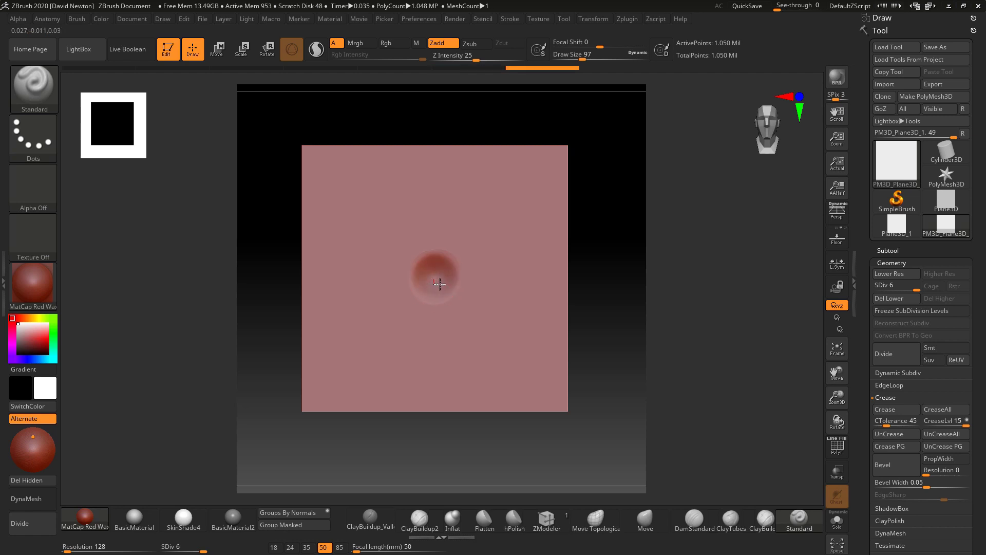
{"action": "left_click", "coordinate": [436, 279], "text": "alt"}
{"action": "left_click", "coordinate": [437, 278], "text": "alt"}
{"action": "left_click", "coordinate": [437, 279], "text": "alt"}
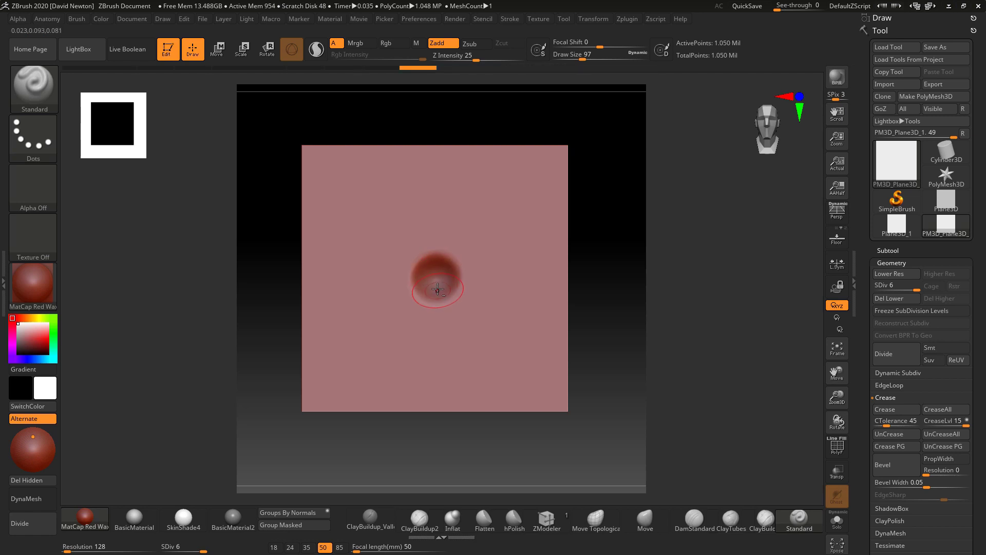
{"action": "left_click", "coordinate": [435, 283], "text": "alt"}
Step: Carve a shallower hollow just below the central one and smooth its edge
{"action": "left_click", "coordinate": [438, 311], "text": "alt"}
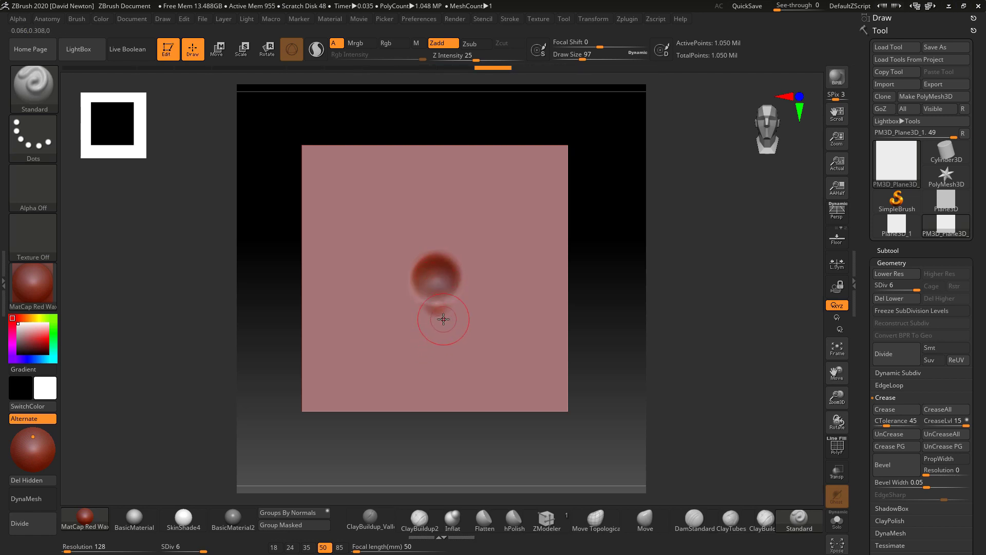
{"action": "left_click", "coordinate": [440, 304], "text": "alt"}
{"action": "left_click", "coordinate": [440, 311], "text": "alt"}
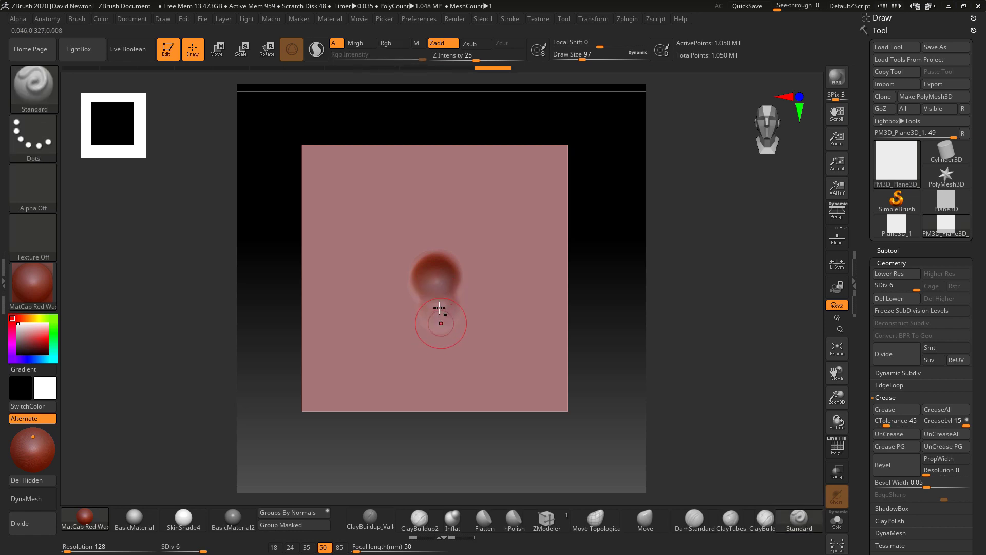
{"action": "left_click", "coordinate": [439, 330], "text": "alt"}
{"action": "key", "text": "shift"}
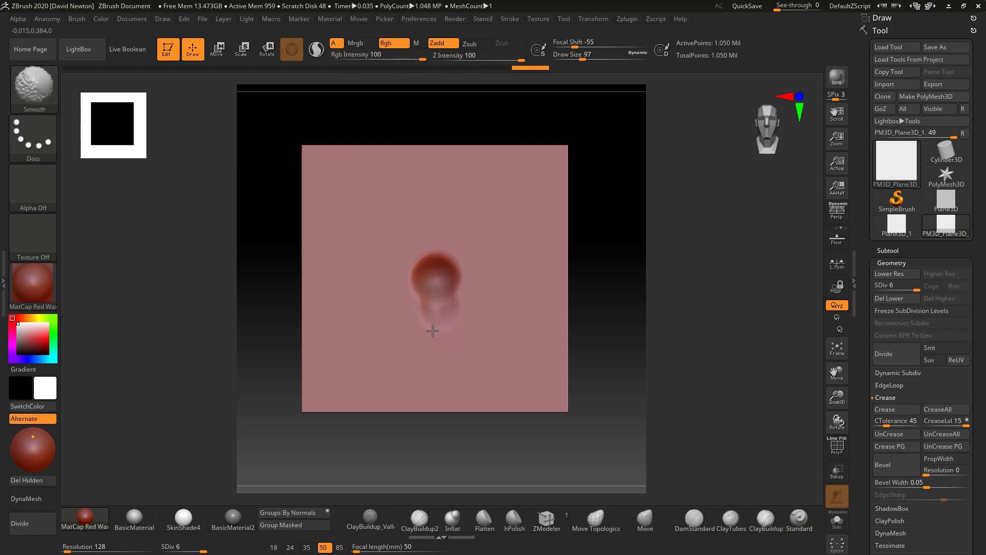
{"action": "left_click", "coordinate": [419, 300], "text": "shift"}
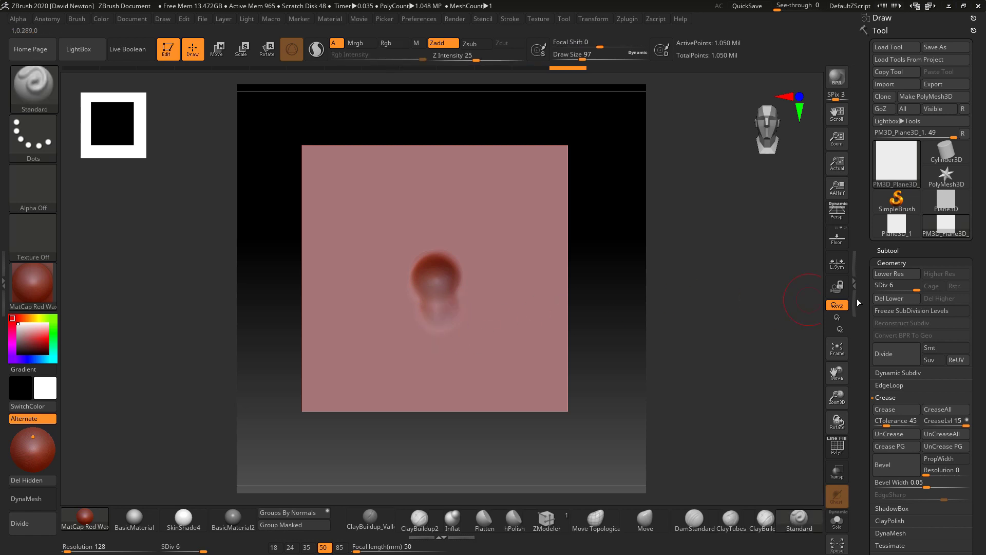
Step: Lower the plane to subdivision level 4 and smooth the right side of the lower hollow
{"action": "key", "text": "shift+d"}
{"action": "key", "text": "shift+d"}
{"action": "key", "text": "shift"}
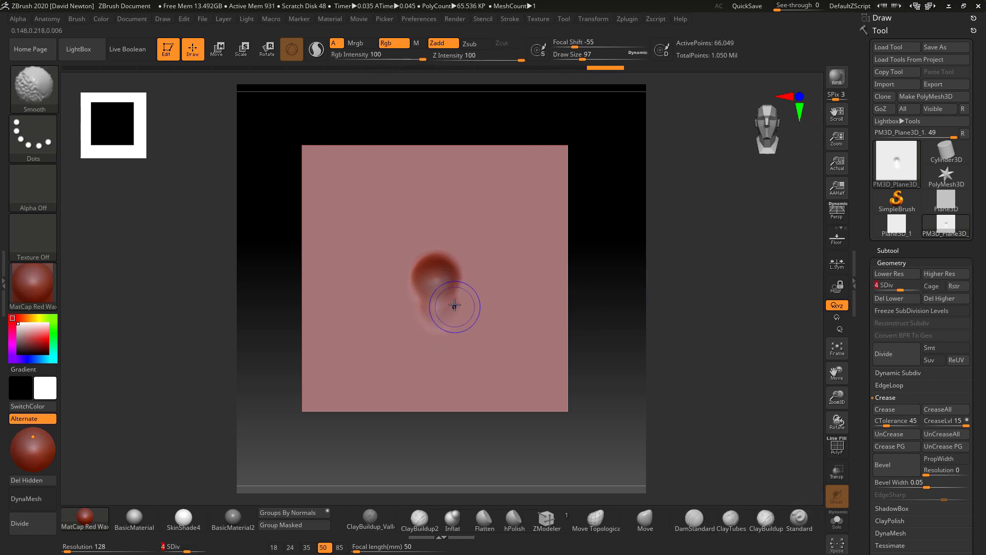
{"action": "mouse_move", "coordinate": [451, 308]}
{"action": "left_mouse_down", "text": "shift"}
{"action": "mouse_move", "coordinate": [455, 293]}
{"action": "mouse_move", "coordinate": [457, 308]}
{"action": "left_mouse_up", "text": "shift"}
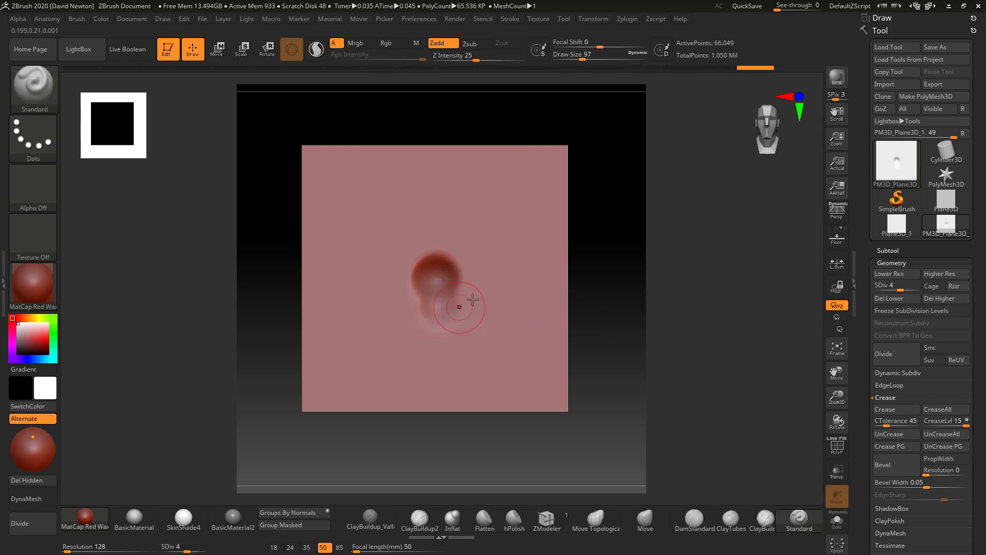
Step: Undo all the sculpting on the plane back to the flat, unsculpted surface
{"action": "key", "text": "ctrl"}
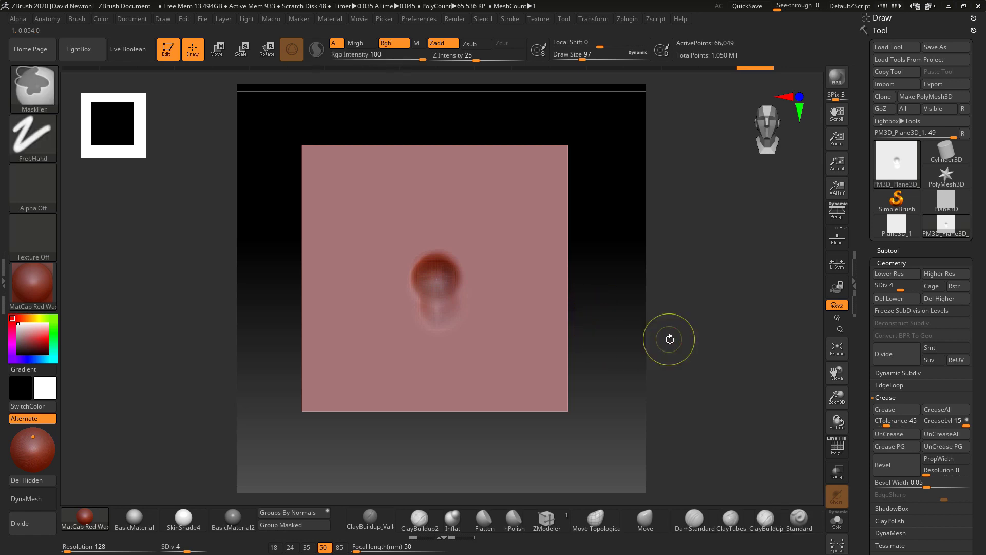
{"action": "key", "text": "ctrl+z"}
{"action": "key", "text": "ctrl+z"}
{"action": "key", "text": "ctrl+z"}
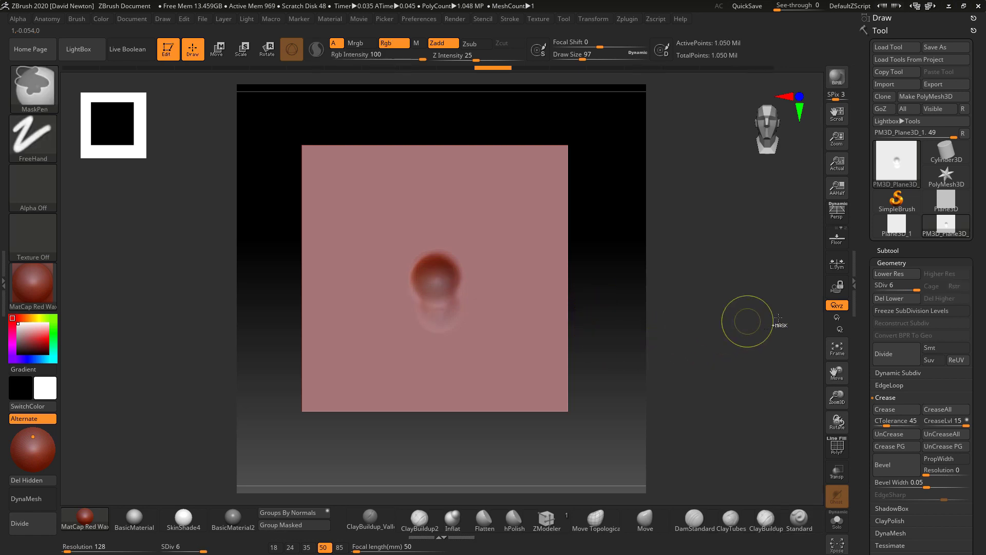
{"action": "key", "text": "ctrl+z"}
{"action": "key", "text": "ctrl+z"}
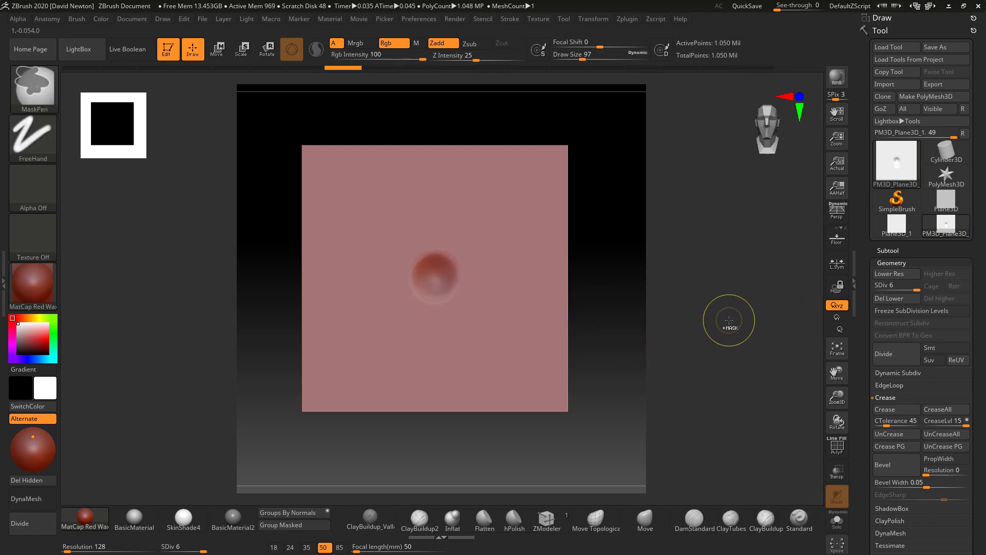
{"action": "key", "text": "ctrl+z"}
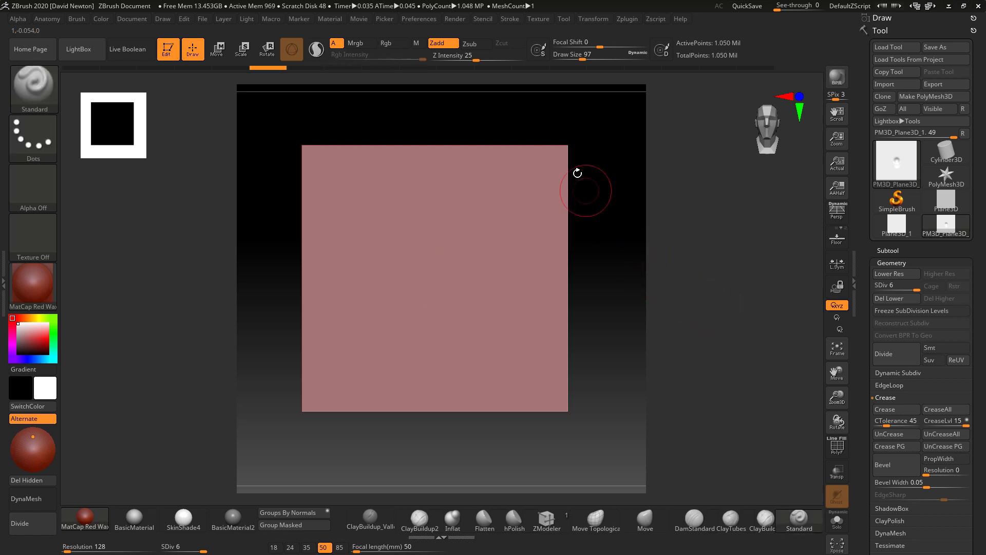
Step: Turn on symmetry and sculpt an elongated hollow at the plane's center with an arched rim around its upper edge and sides
{"action": "left_click", "coordinate": [593, 20]}
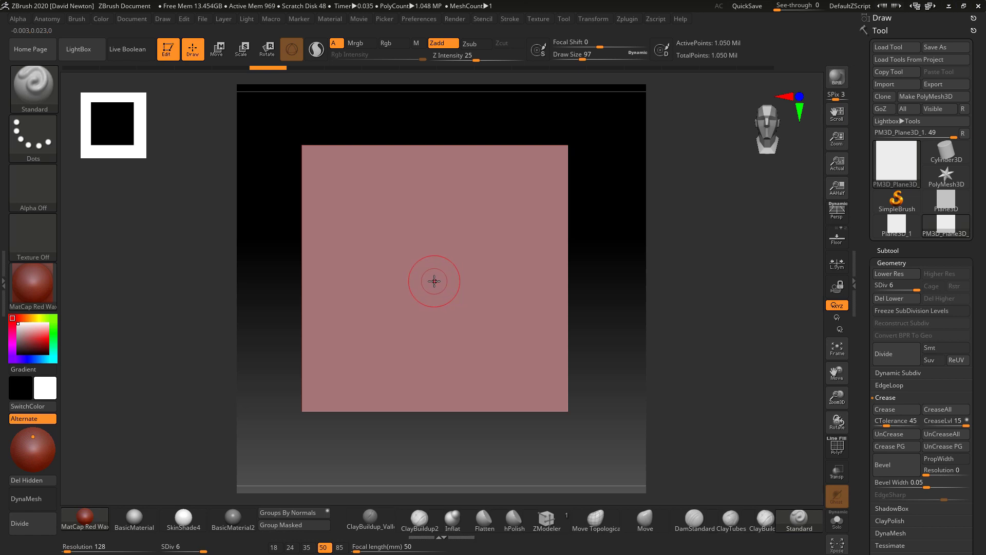
{"action": "left_click_drag", "start_coordinate": [436, 278], "coordinate": [440, 330]}
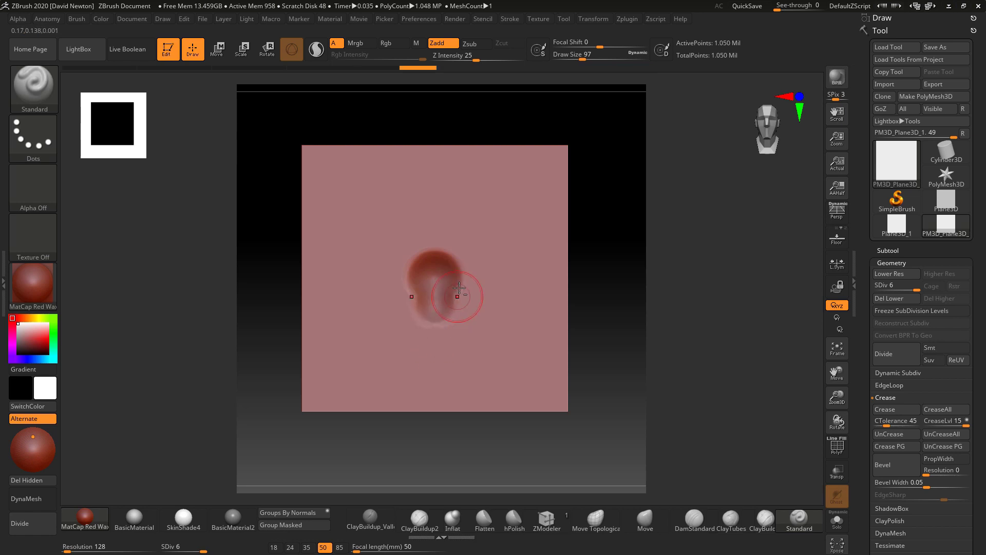
{"action": "mouse_move", "coordinate": [443, 248]}
{"action": "left_mouse_down"}
{"action": "mouse_move", "coordinate": [406, 287]}
{"action": "mouse_move", "coordinate": [433, 252]}
{"action": "left_mouse_up"}
{"action": "left_click_drag", "start_coordinate": [406, 327], "coordinate": [412, 323]}
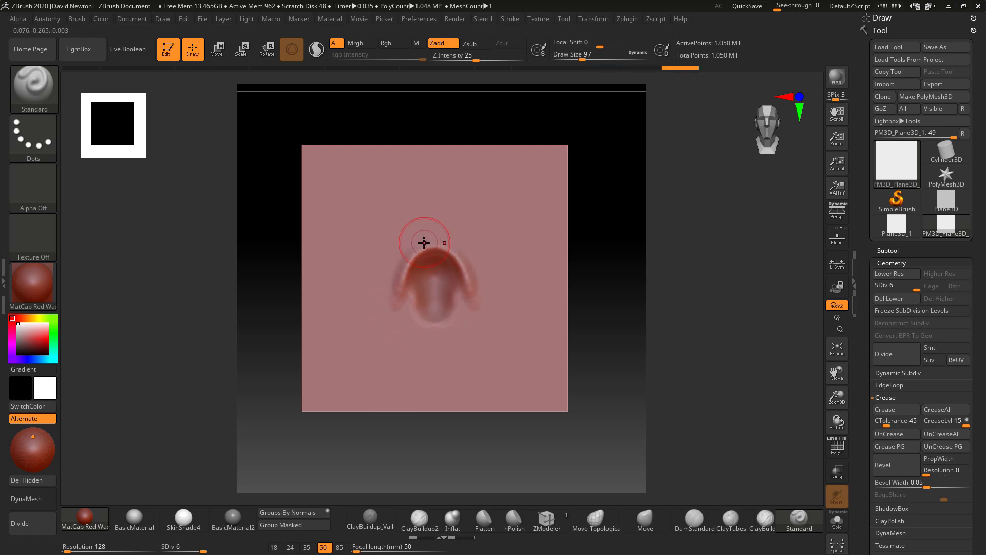
{"action": "mouse_move", "coordinate": [434, 240]}
{"action": "left_mouse_down"}
{"action": "mouse_move", "coordinate": [392, 273]}
{"action": "mouse_move", "coordinate": [415, 240]}
{"action": "mouse_move", "coordinate": [399, 284]}
{"action": "left_mouse_up"}
Step: Lower the plane to subdivision level 4 and smooth the arched rim and the lower part of the hollow
{"action": "key", "text": "shift+d"}
{"action": "key", "text": "shift+d"}
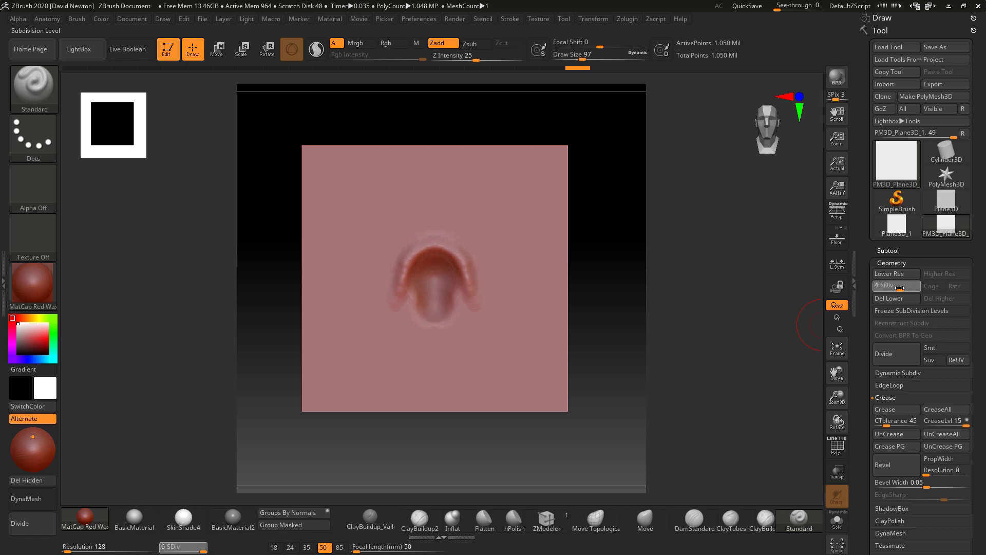
{"action": "mouse_move", "coordinate": [465, 267]}
{"action": "left_mouse_down", "text": "shift"}
{"action": "mouse_move", "coordinate": [426, 240]}
{"action": "mouse_move", "coordinate": [392, 297]}
{"action": "mouse_move", "coordinate": [408, 309]}
{"action": "mouse_move", "coordinate": [469, 280]}
{"action": "mouse_move", "coordinate": [481, 316]}
{"action": "mouse_move", "coordinate": [521, 324]}
{"action": "mouse_move", "coordinate": [387, 319]}
{"action": "left_mouse_up", "text": "shift"}
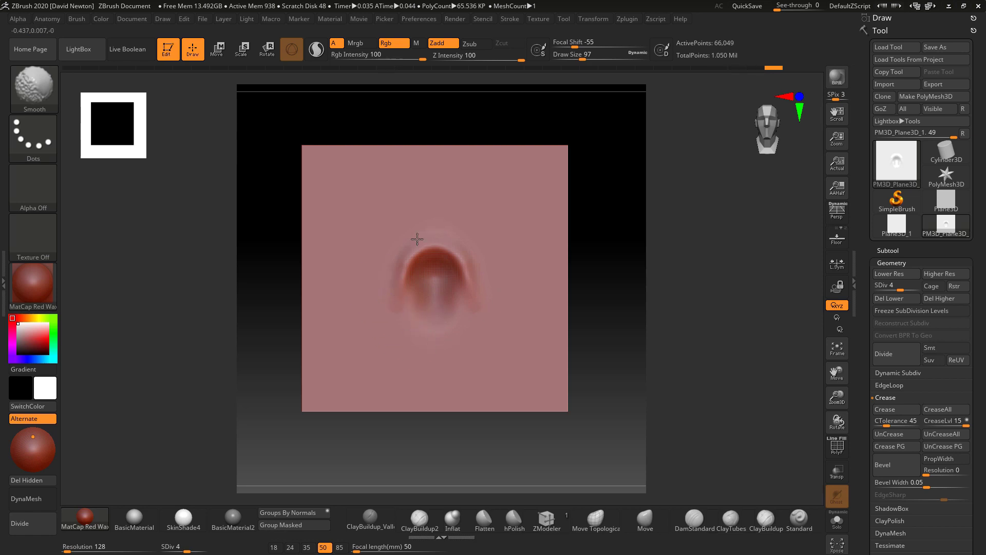
{"action": "left_click_drag", "start_coordinate": [452, 298], "coordinate": [449, 314], "text": "shift"}
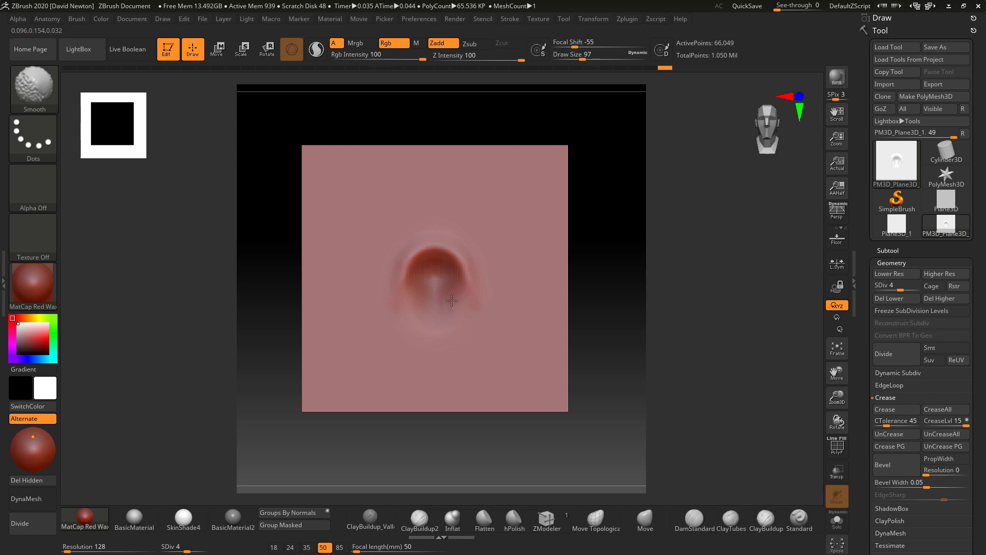
{"action": "mouse_move", "coordinate": [415, 287]}
{"action": "left_mouse_down", "text": "shift"}
{"action": "mouse_move", "coordinate": [431, 336]}
{"action": "mouse_move", "coordinate": [446, 333]}
{"action": "left_mouse_up", "text": "shift"}
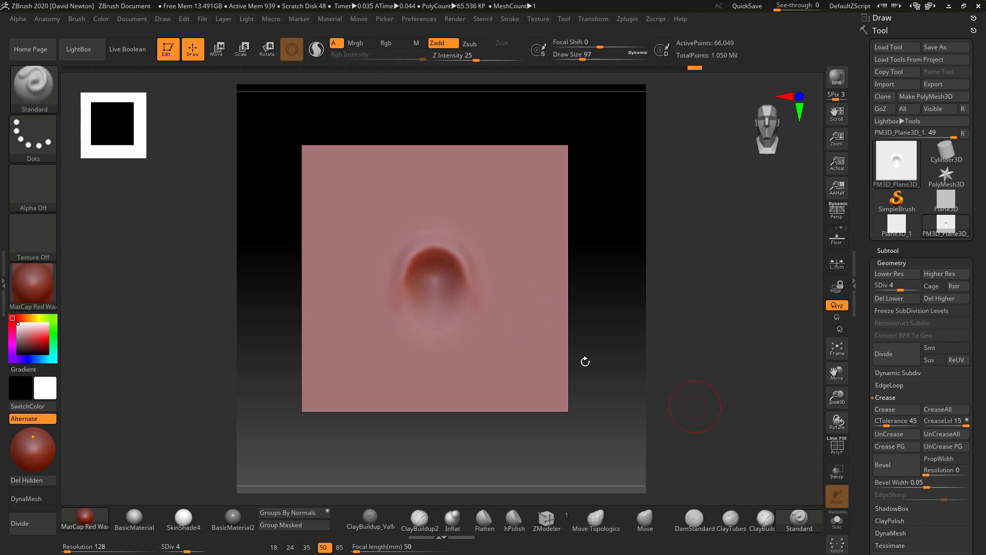
Step: Deepen the hollow's center and inner sides with the Standard brush at draw size 68, and smooth its lower edges
{"action": "key", "text": "space"}
{"action": "left_click_drag", "start_coordinate": [493, 277], "coordinate": [459, 277]}
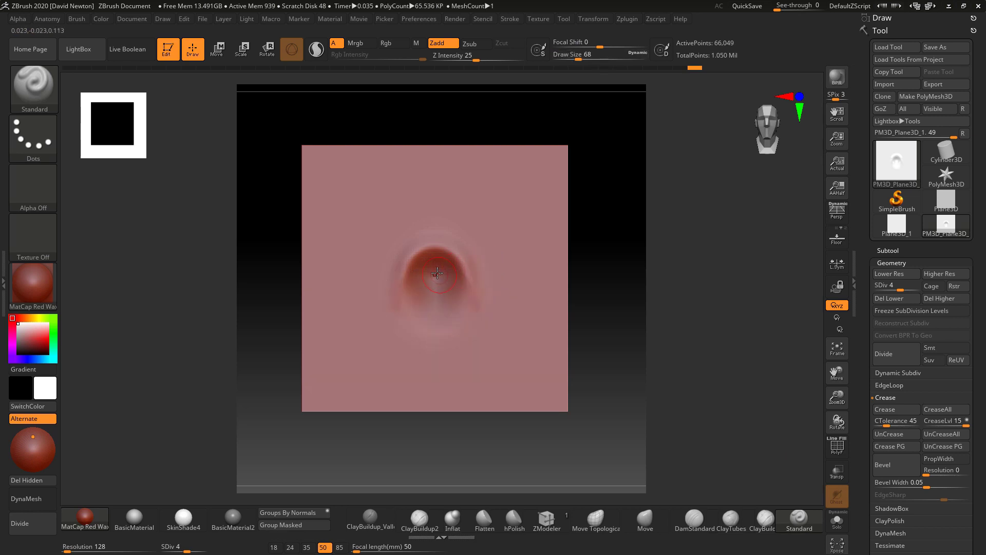
{"action": "left_click_drag", "start_coordinate": [434, 276], "coordinate": [433, 276]}
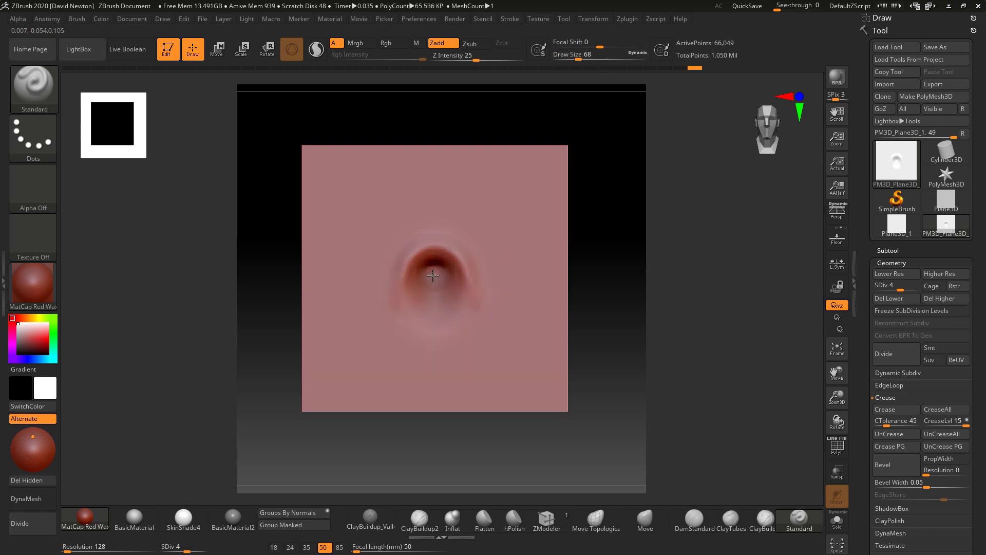
{"action": "left_click", "coordinate": [433, 269]}
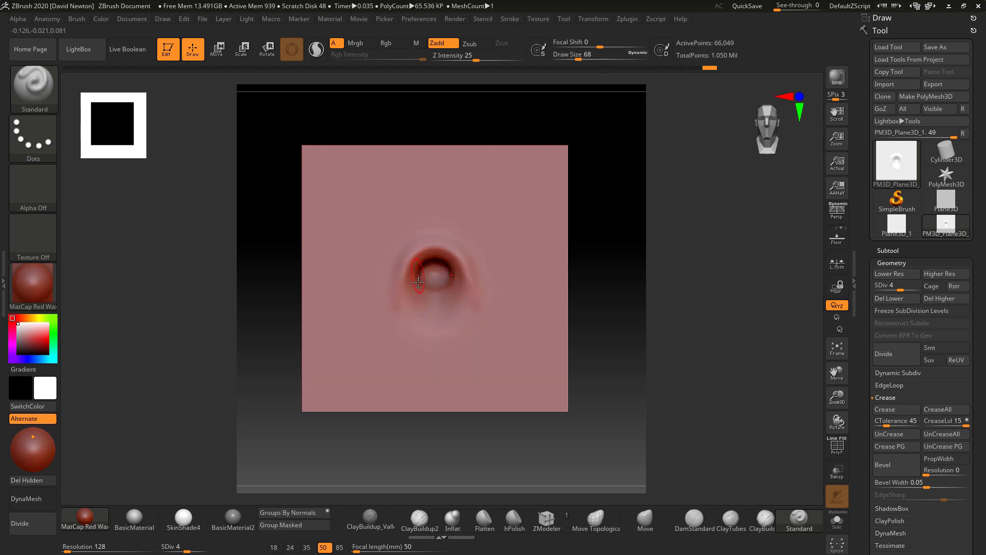
{"action": "left_click", "coordinate": [419, 281]}
{"action": "left_click_drag", "start_coordinate": [419, 284], "coordinate": [434, 322]}
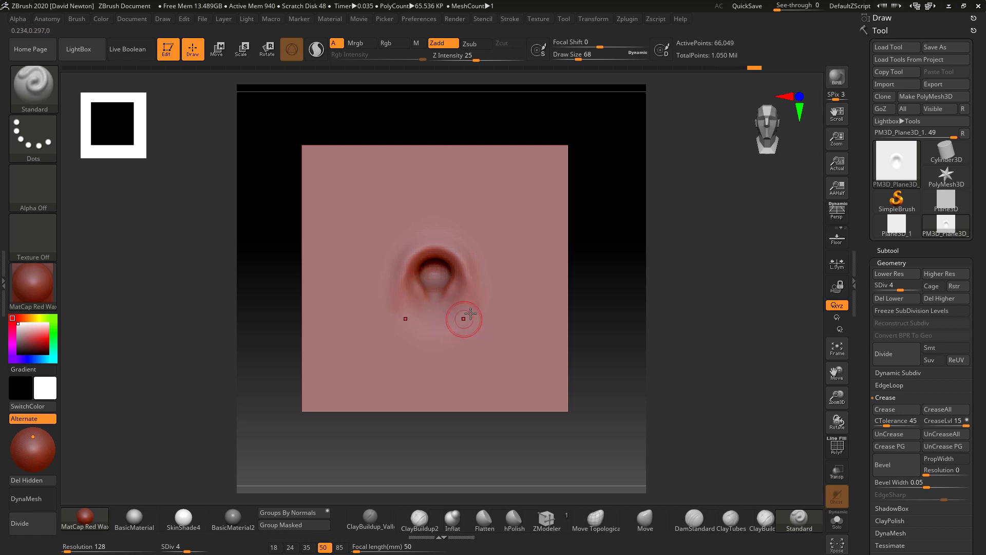
{"action": "left_click_drag", "start_coordinate": [452, 282], "coordinate": [438, 330], "text": "shift"}
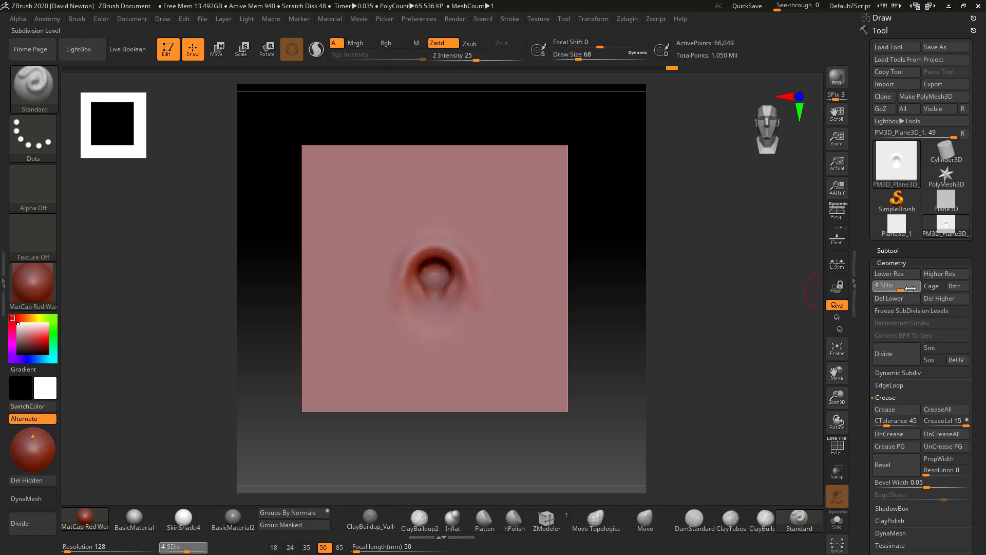
Step: Return the plane to subdivision level 6 and reshape the hollow's upper rim with the Move brush at draw size 112
{"action": "key", "text": "shift"}
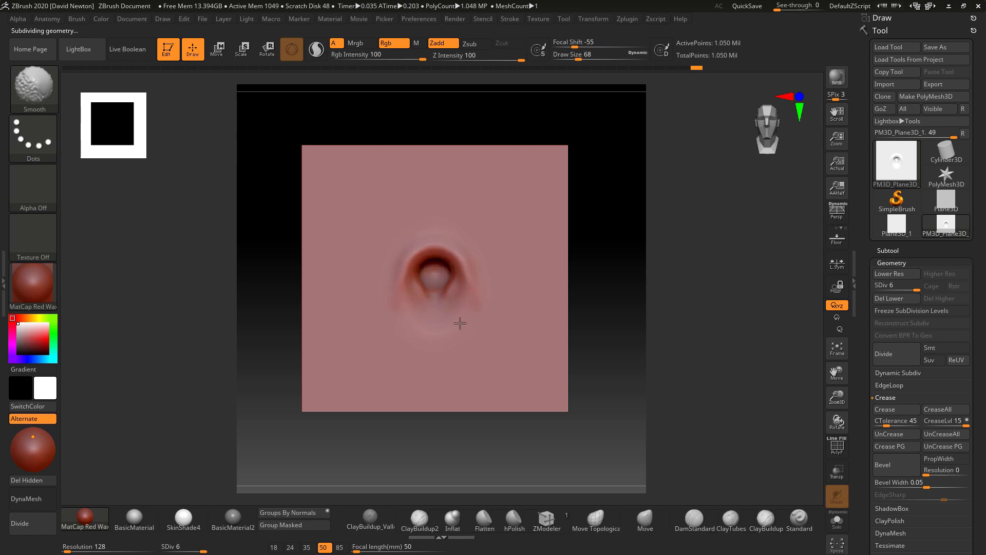
{"action": "left_click", "coordinate": [645, 518]}
{"action": "key", "text": "space"}
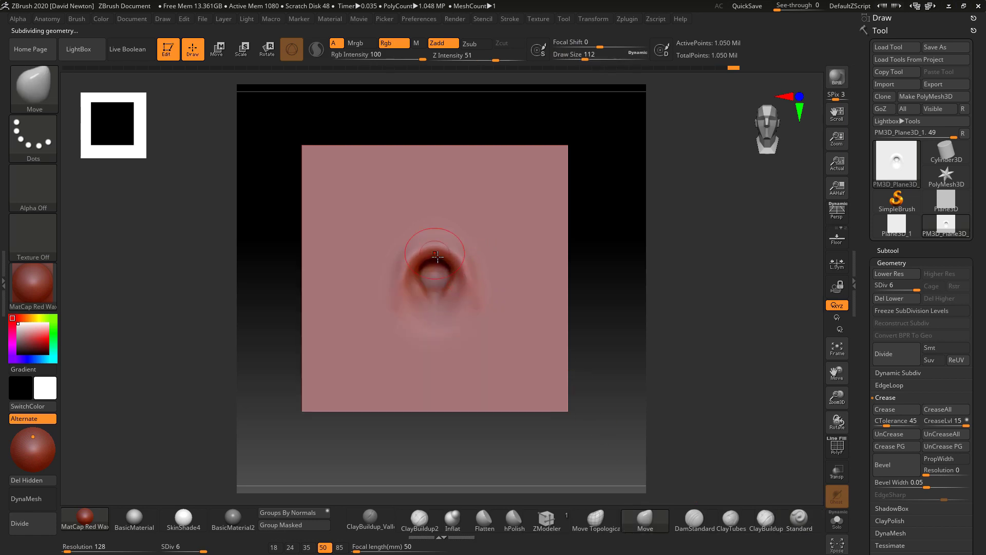
{"action": "left_click_drag", "start_coordinate": [437, 256], "coordinate": [449, 287]}
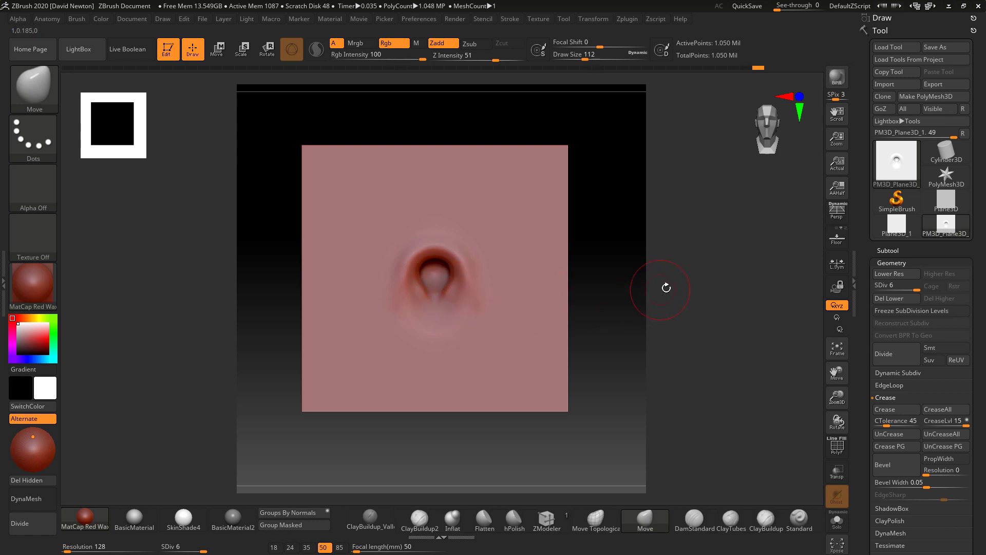
{"action": "mouse_move", "coordinate": [666, 283]}
{"action": "left_mouse_down"}
{"action": "mouse_move", "coordinate": [671, 244]}
{"action": "mouse_move", "coordinate": [668, 282]}
{"action": "left_mouse_up"}
Step: Soften the surface around the hollow at subdivision level 3 and restore the plane to level 6
{"action": "key", "text": "shift+d"}
{"action": "key", "text": "shift+d"}
{"action": "key", "text": "shift+d"}
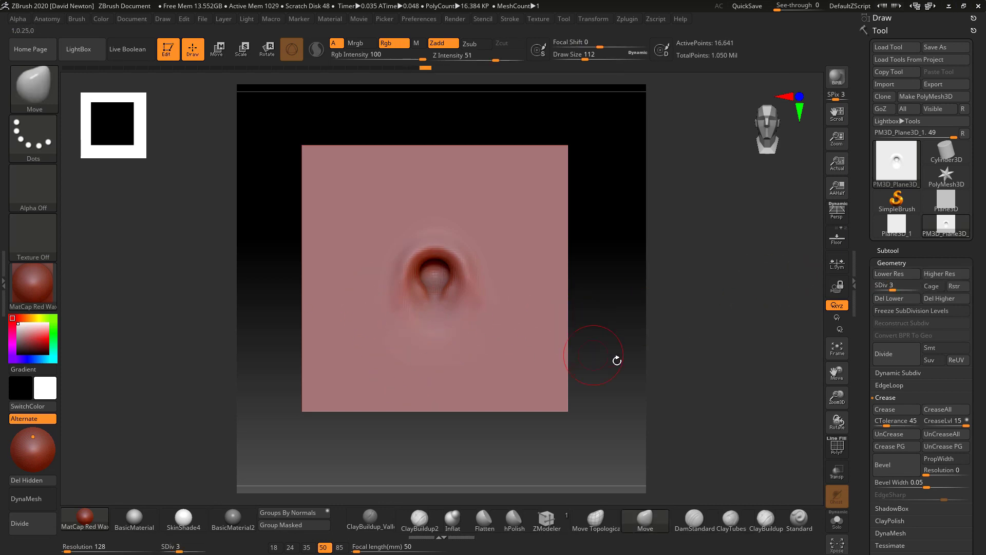
{"action": "left_click_drag", "start_coordinate": [894, 285], "coordinate": [916, 289]}
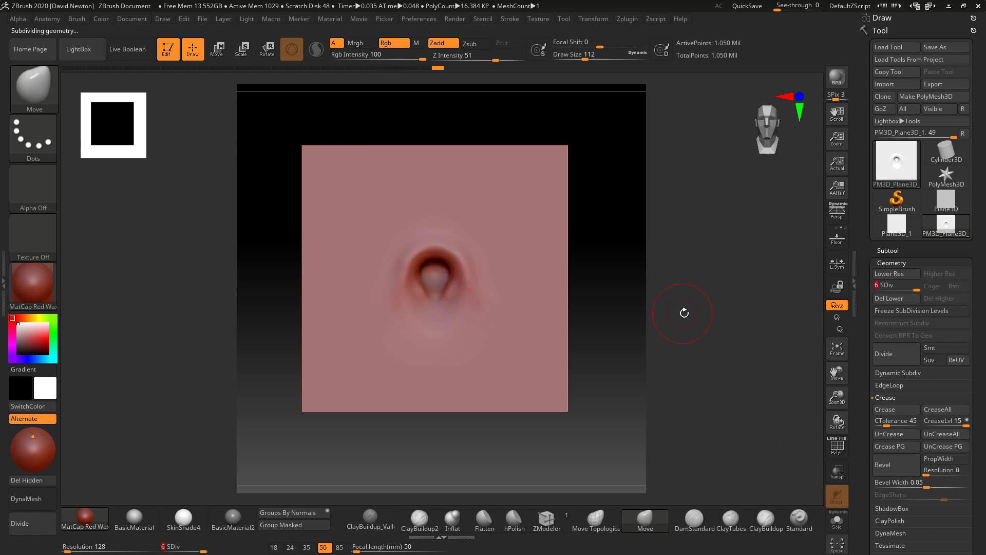
Step: Deepen the inside of the hollow with the Standard brush at draw size 71 and smooth its floor
{"action": "left_click_drag", "start_coordinate": [685, 277], "coordinate": [688, 267]}
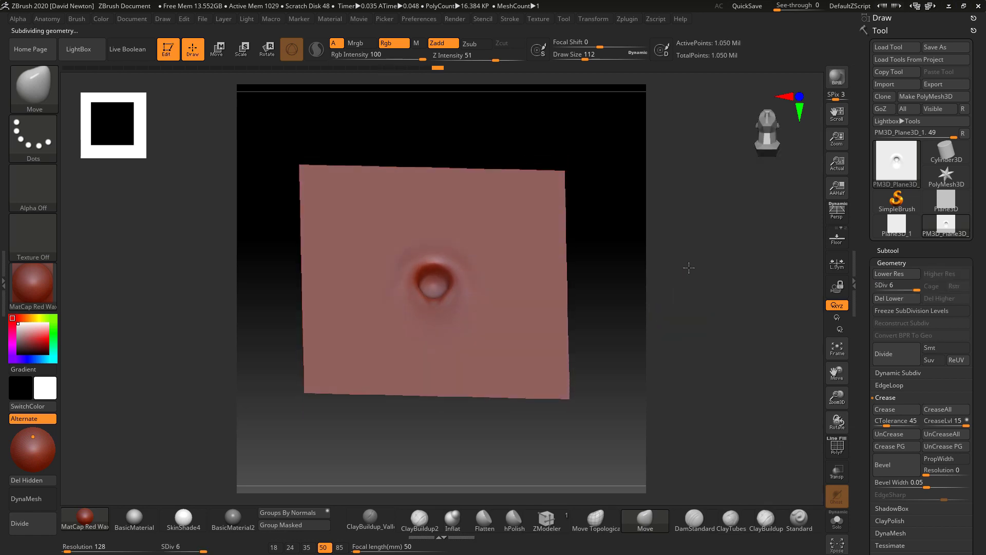
{"action": "left_click", "coordinate": [799, 518]}
{"action": "key", "text": "space"}
{"action": "left_click_drag", "start_coordinate": [483, 279], "coordinate": [448, 278]}
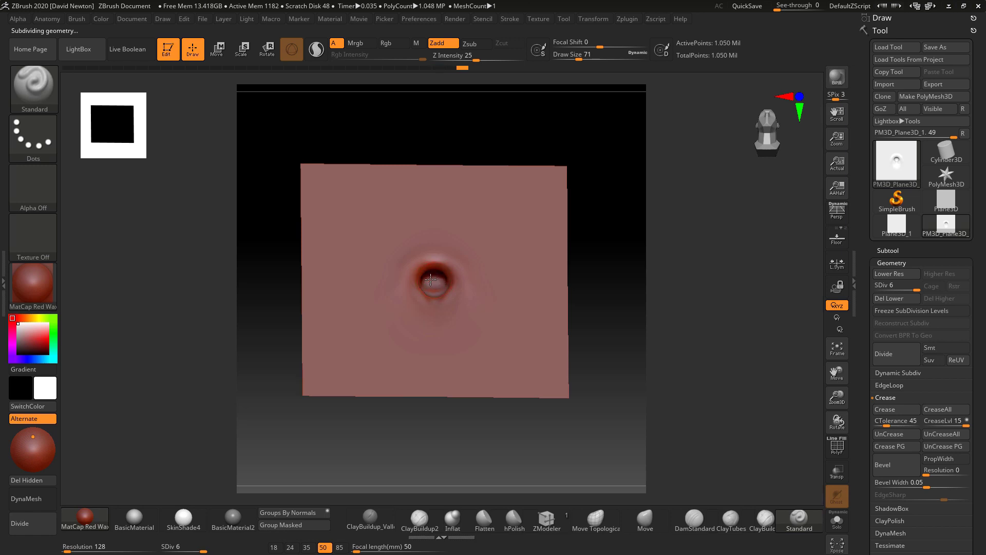
{"action": "left_click_drag", "start_coordinate": [663, 242], "coordinate": [660, 262]}
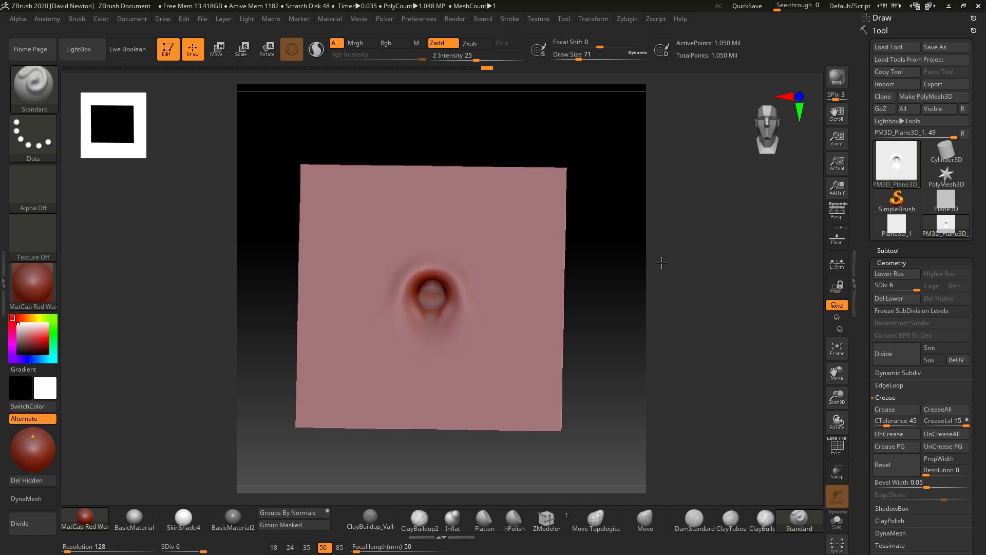
{"action": "left_click_drag", "start_coordinate": [431, 295], "coordinate": [433, 303], "text": "shift"}
{"action": "mouse_move", "coordinate": [660, 247]}
{"action": "left_mouse_down"}
{"action": "mouse_move", "coordinate": [667, 213]}
{"action": "mouse_move", "coordinate": [668, 279]}
{"action": "left_mouse_up"}
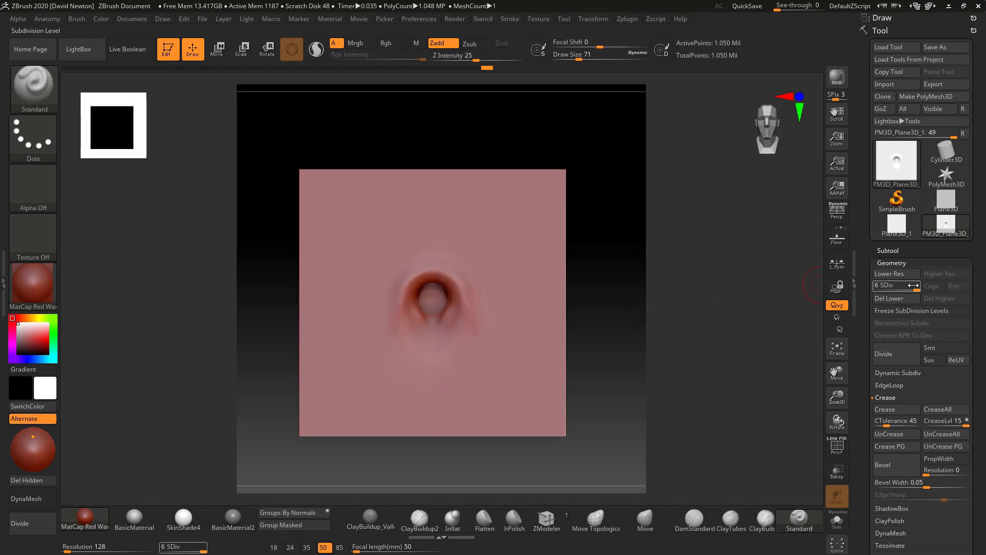
Step: Set the plane to subdivision level 6 and apply the BasicMaterial2 material
{"action": "mouse_move", "coordinate": [915, 286]}
{"action": "left_mouse_down"}
{"action": "mouse_move", "coordinate": [900, 286]}
{"action": "mouse_move", "coordinate": [917, 289]}
{"action": "left_mouse_up"}
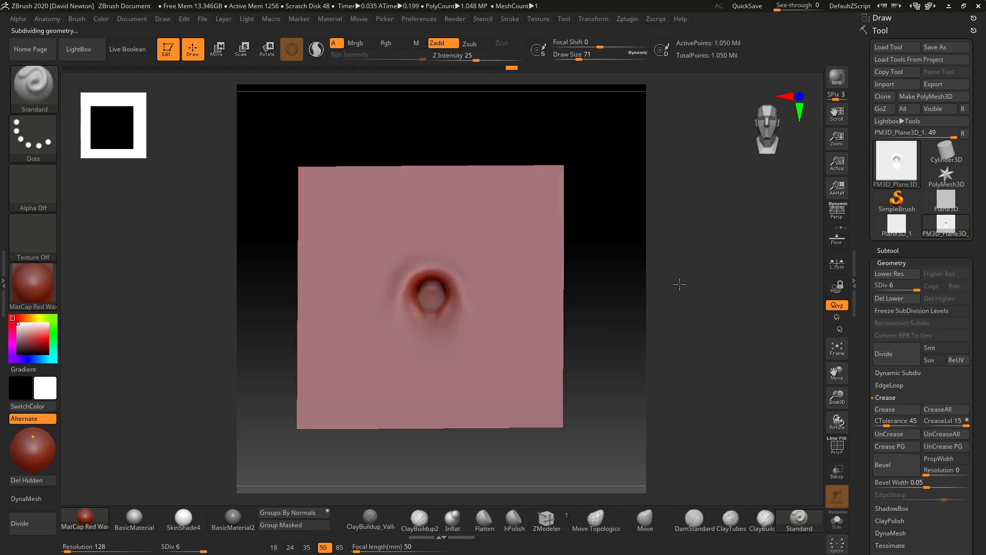
{"action": "mouse_move", "coordinate": [678, 282]}
{"action": "left_mouse_down"}
{"action": "mouse_move", "coordinate": [678, 255]}
{"action": "mouse_move", "coordinate": [679, 323]}
{"action": "mouse_move", "coordinate": [673, 286]}
{"action": "left_mouse_up"}
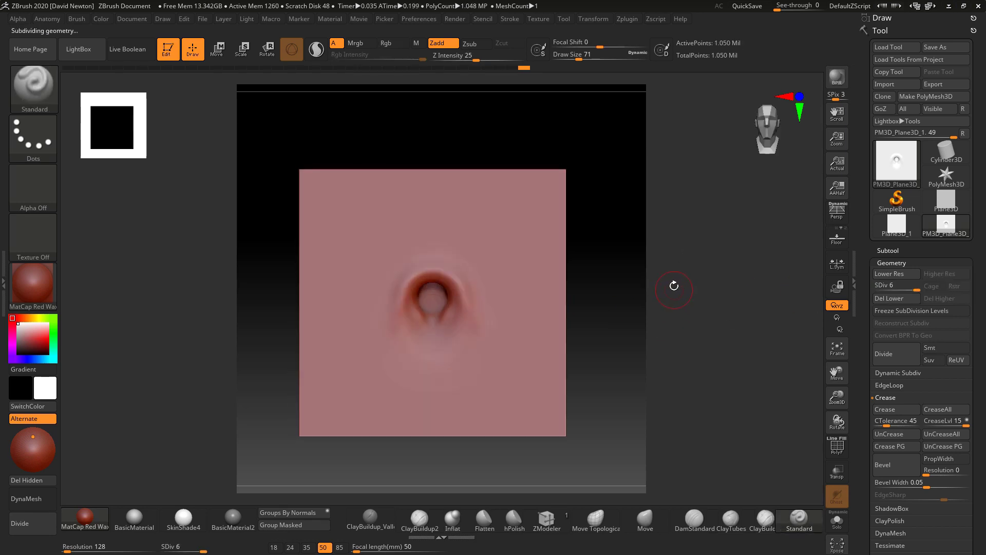
{"action": "left_click", "coordinate": [233, 518]}
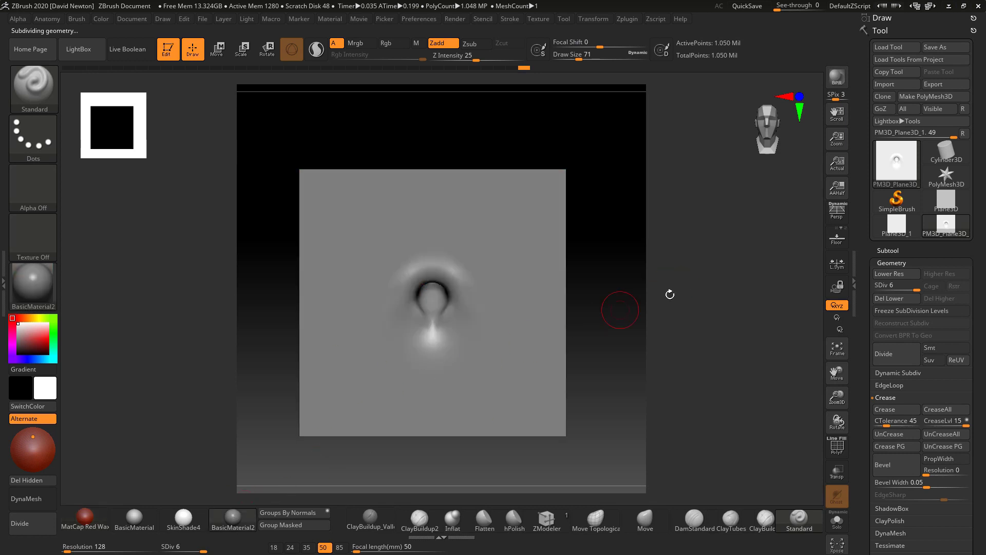
{"action": "left_click_drag", "start_coordinate": [701, 290], "coordinate": [704, 296], "text": "alt"}
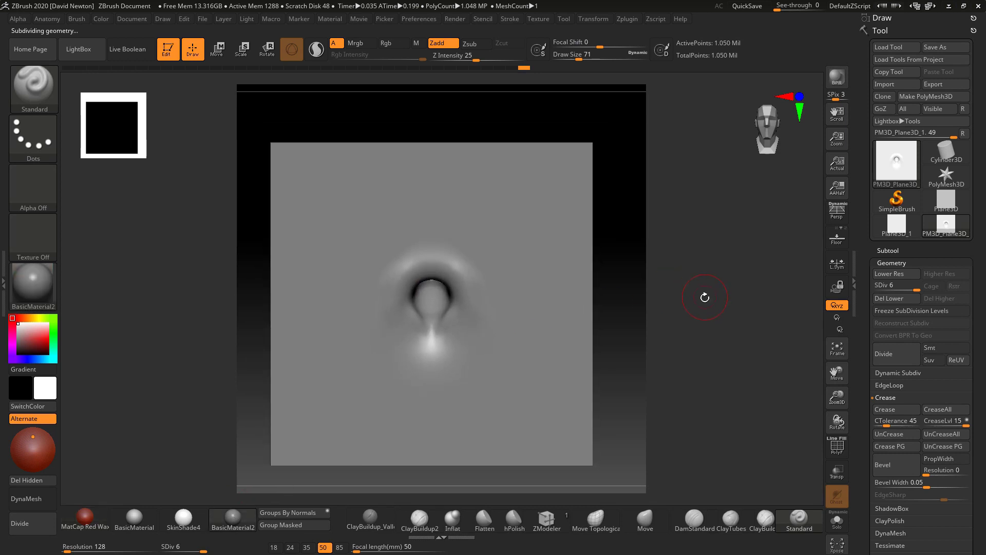
Step: Frame the plane so it fills the document and capture it as an alpha with GrabDoc
{"action": "key", "text": "f"}
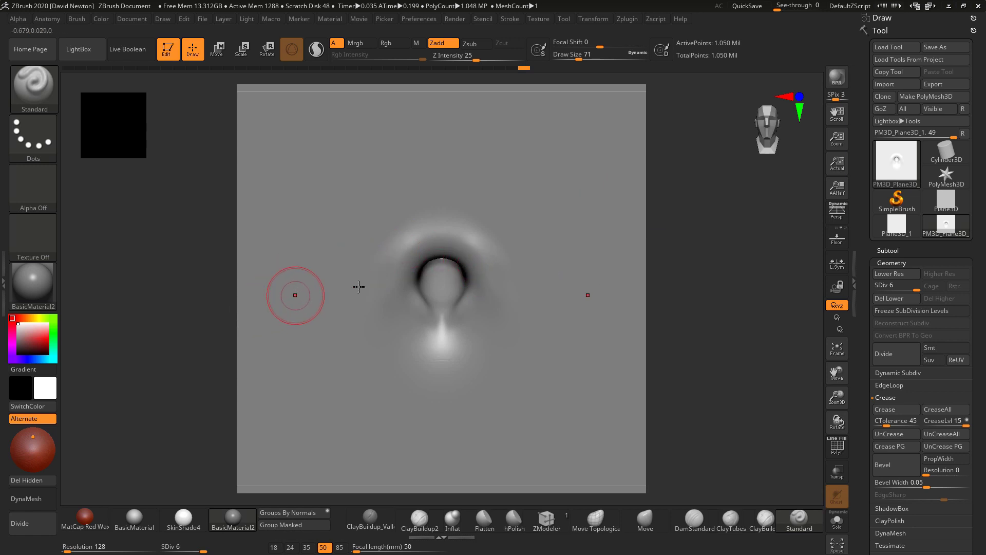
{"action": "left_click", "coordinate": [32, 188]}
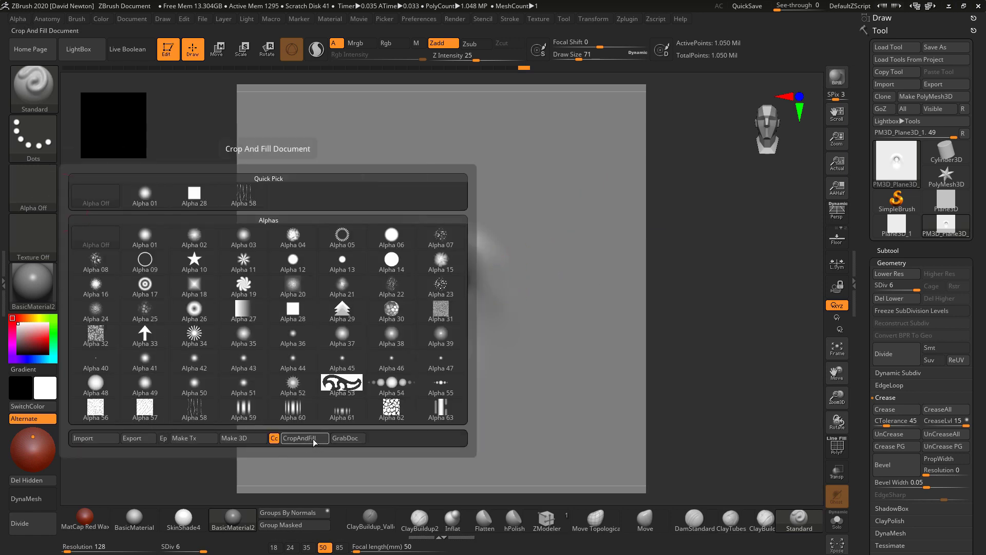
{"action": "left_click", "coordinate": [345, 437]}
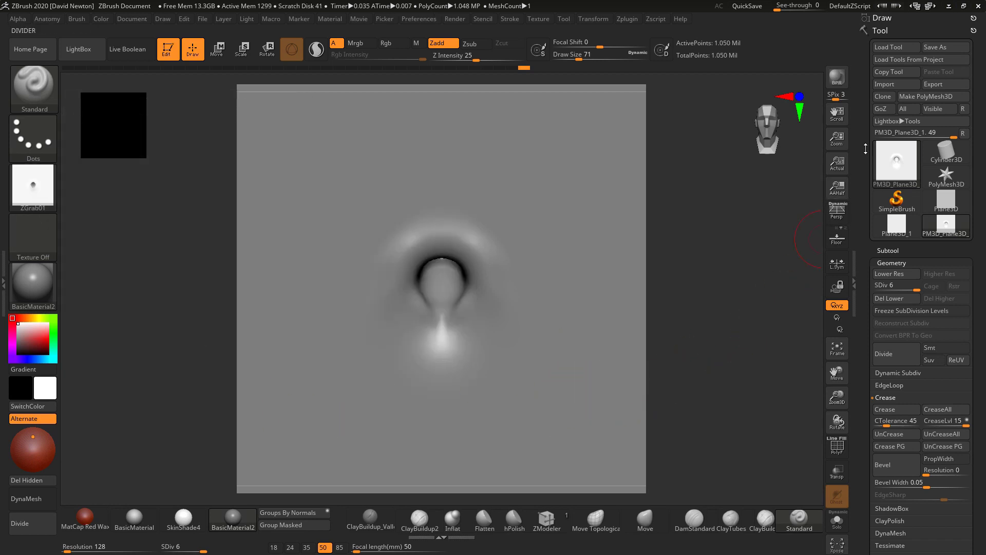
Step: Switch the active tool to a Sphere3D and convert it to a PolyMesh3D
{"action": "left_click", "coordinate": [894, 163]}
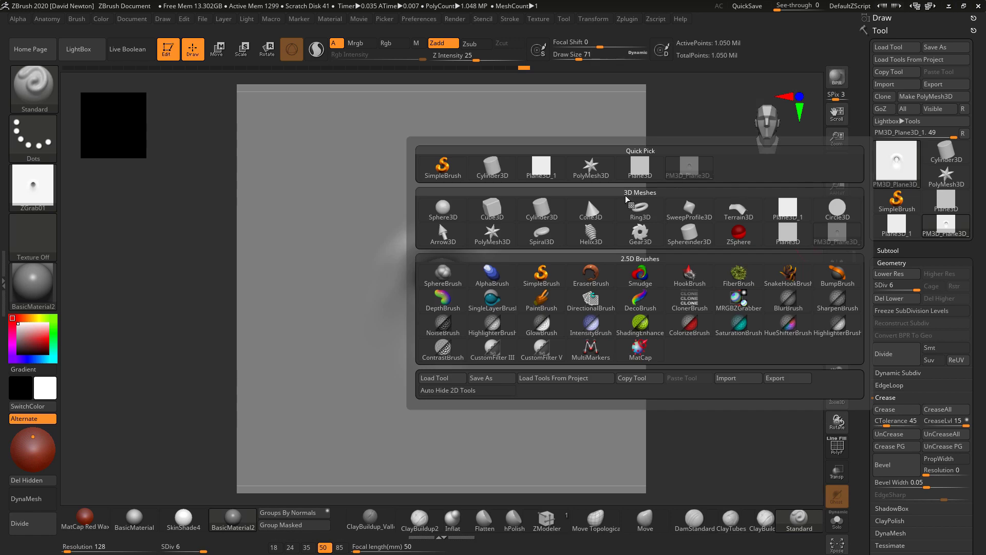
{"action": "left_click", "coordinate": [454, 210]}
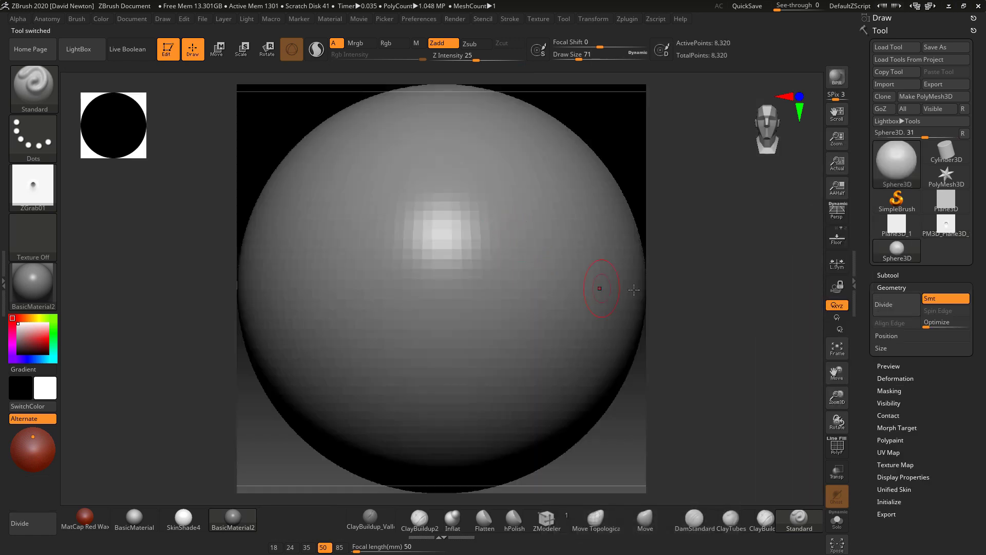
{"action": "left_click", "coordinate": [907, 97]}
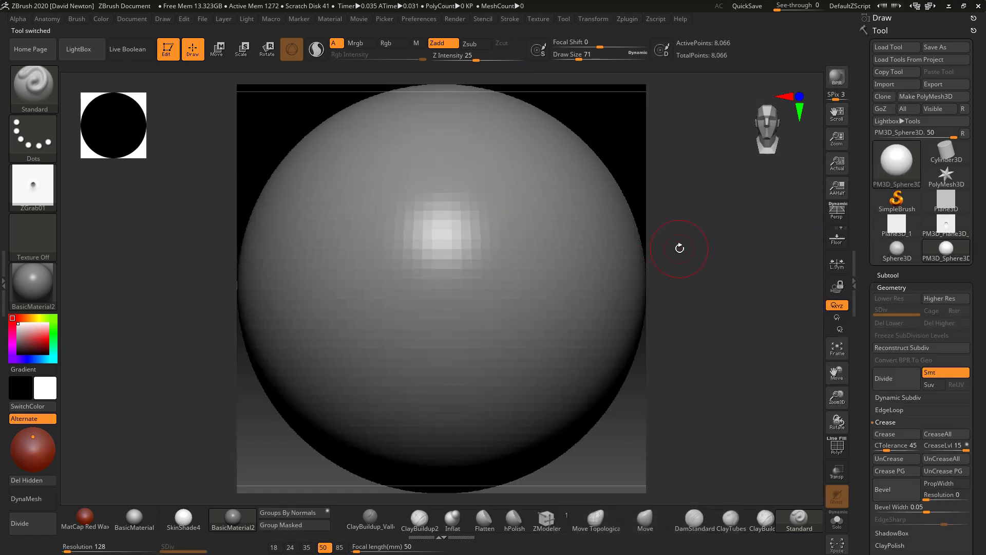
Step: Subdivide the sphere to level 5 and set the Standard brush's stroke to DragRect
{"action": "key", "text": "ctrl+d"}
{"action": "key", "text": "ctrl+d"}
{"action": "key", "text": "ctrl+d"}
{"action": "key", "text": "ctrl+d"}
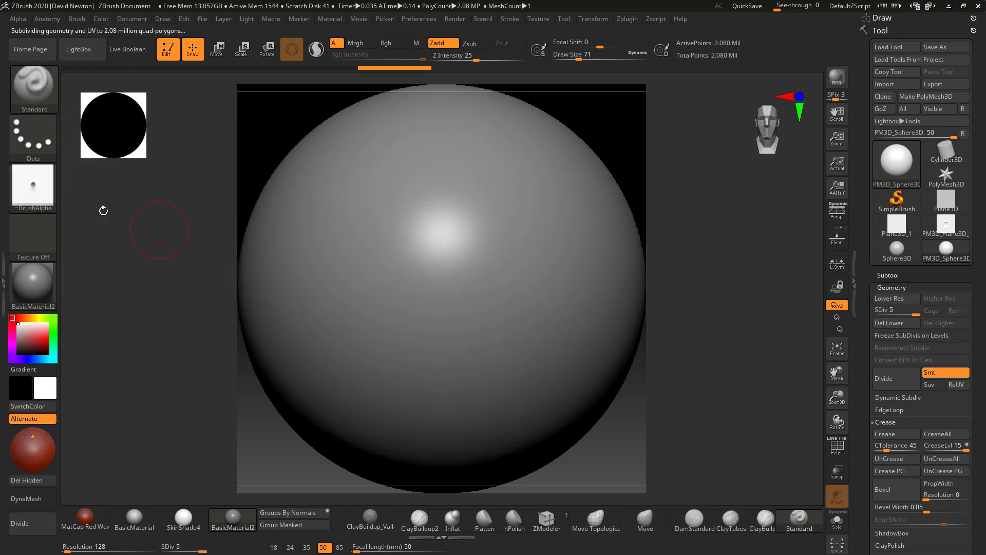
{"action": "left_click", "coordinate": [32, 136]}
{"action": "left_click", "coordinate": [153, 149]}
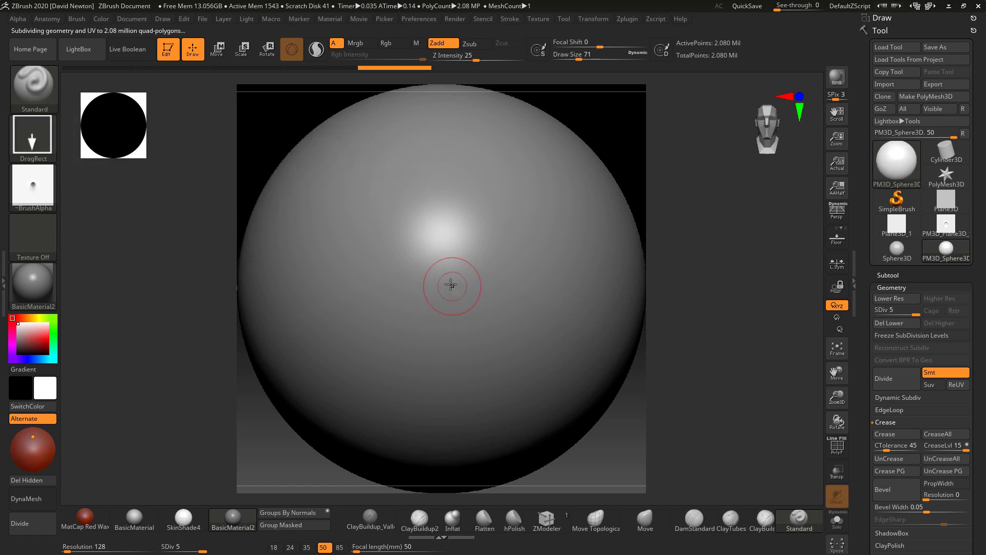
Step: Stamp the captured alpha onto the front centre of the sphere at Z Intensity 25, undoing the first attempt
{"action": "left_click_drag", "start_coordinate": [434, 276], "coordinate": [455, 312]}
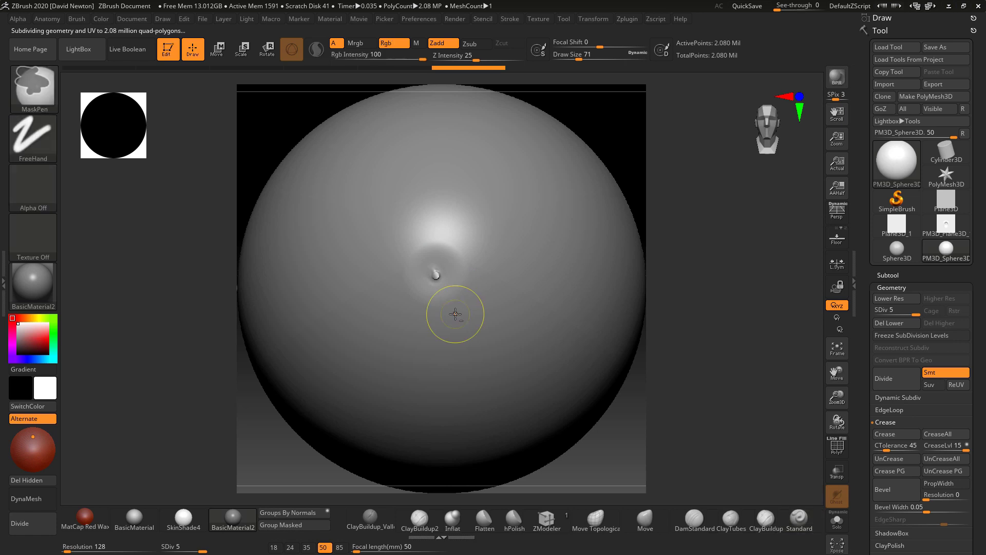
{"action": "key", "text": "ctrl+z"}
{"action": "left_click_drag", "start_coordinate": [439, 276], "coordinate": [449, 311]}
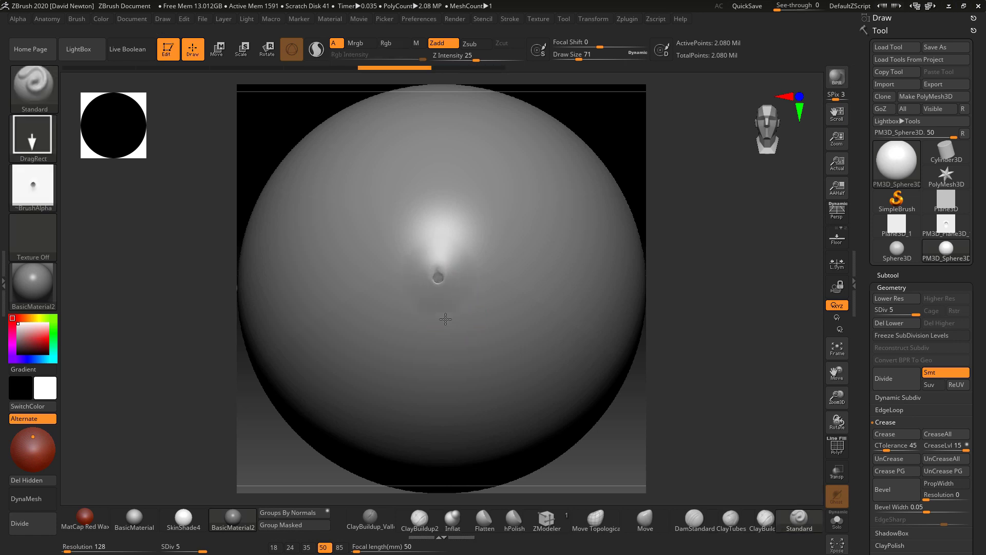
{"action": "mouse_move", "coordinate": [679, 300]}
{"action": "left_mouse_down", "text": "alt"}
{"action": "mouse_move", "coordinate": [695, 295]}
{"action": "mouse_move", "coordinate": [724, 315]}
{"action": "mouse_move", "coordinate": [720, 307]}
{"action": "left_mouse_up", "text": "alt"}
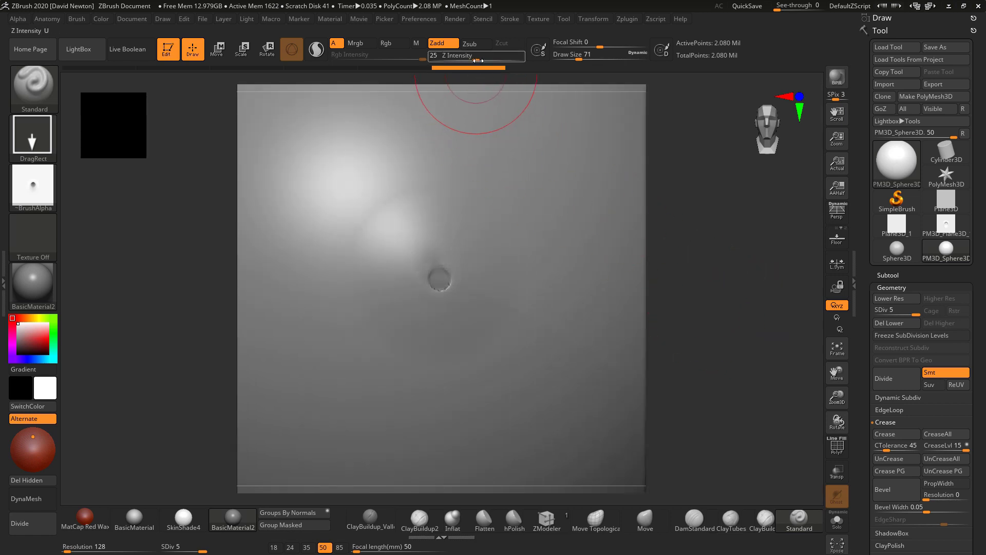
Step: Try a stamp of the alpha above the first imprint at Z Intensity 92, and undo it
{"action": "left_click_drag", "start_coordinate": [476, 58], "coordinate": [518, 61]}
{"action": "mouse_move", "coordinate": [470, 234]}
{"action": "left_mouse_down"}
{"action": "mouse_move", "coordinate": [472, 266]}
{"action": "mouse_move", "coordinate": [456, 271]}
{"action": "left_mouse_up"}
{"action": "mouse_move", "coordinate": [673, 285]}
{"action": "left_mouse_down"}
{"action": "mouse_move", "coordinate": [683, 286]}
{"action": "mouse_move", "coordinate": [683, 306]}
{"action": "left_mouse_up"}
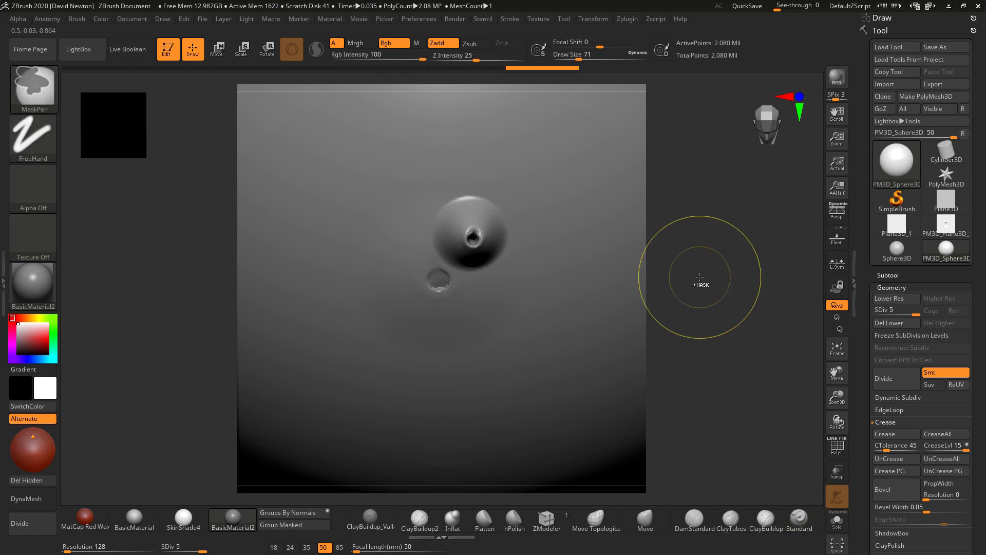
{"action": "key", "text": "ctrl+z"}
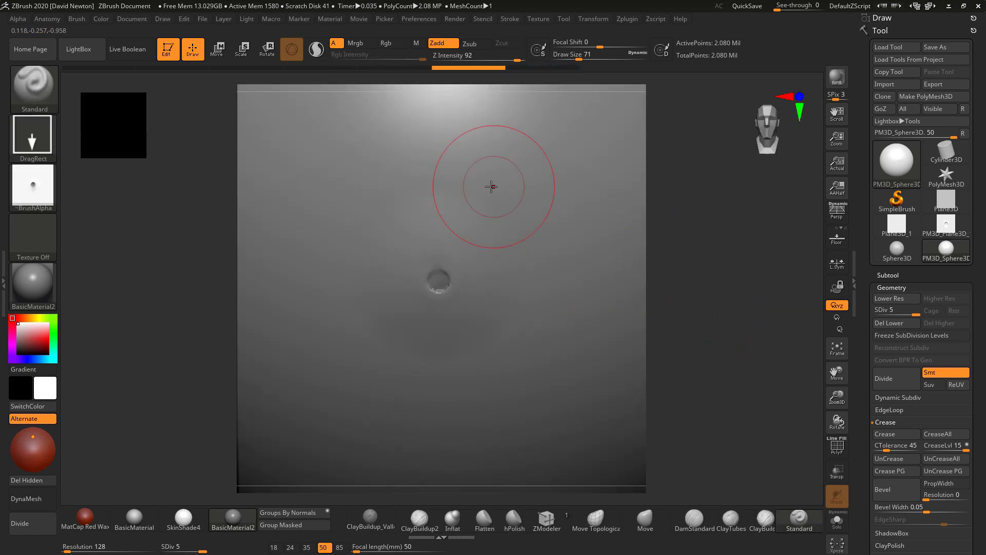
Step: Set the brush's Z Intensity to 51 and stamp the alpha directly above the first imprint
{"action": "left_click_drag", "start_coordinate": [516, 60], "coordinate": [502, 60]}
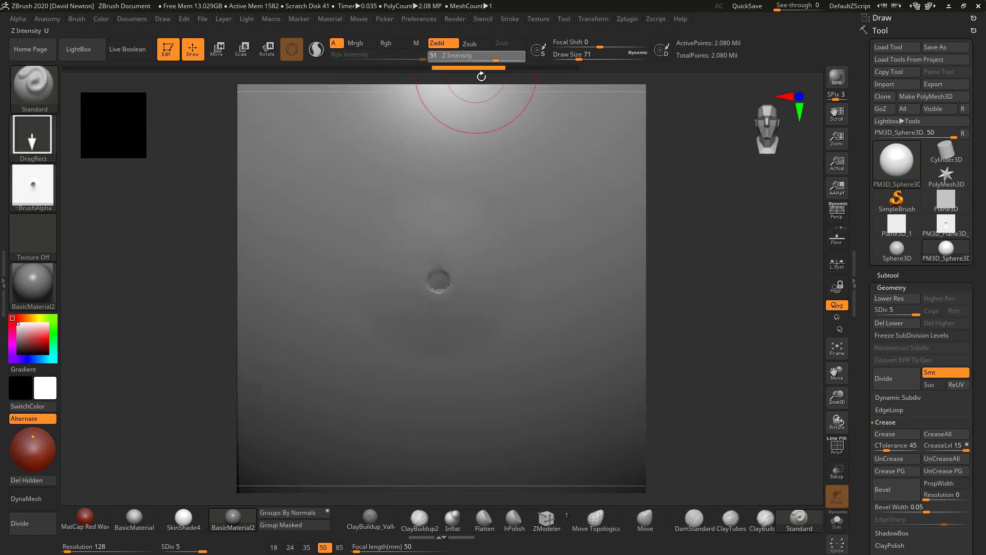
{"action": "left_click_drag", "start_coordinate": [438, 206], "coordinate": [459, 252]}
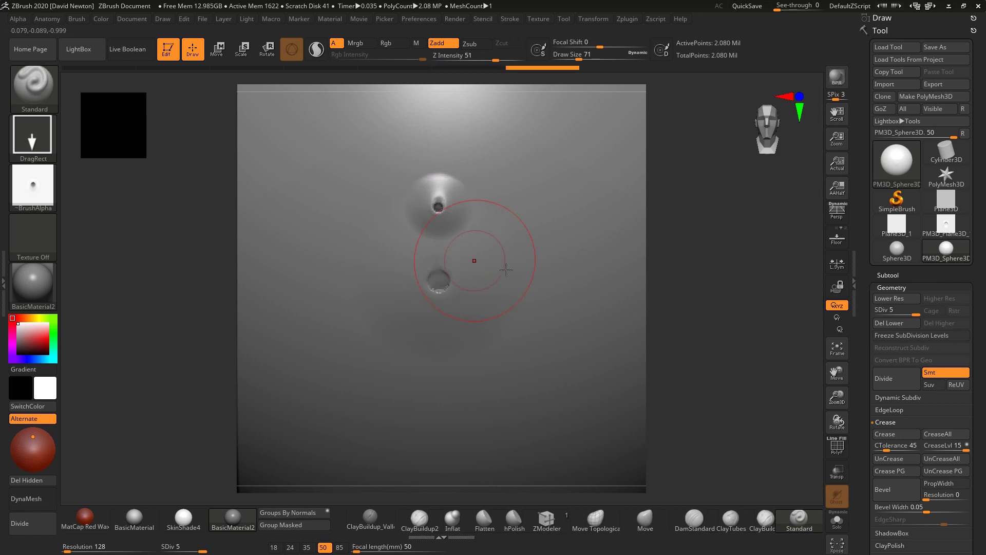
{"action": "left_click_drag", "start_coordinate": [680, 241], "coordinate": [702, 284], "text": "alt"}
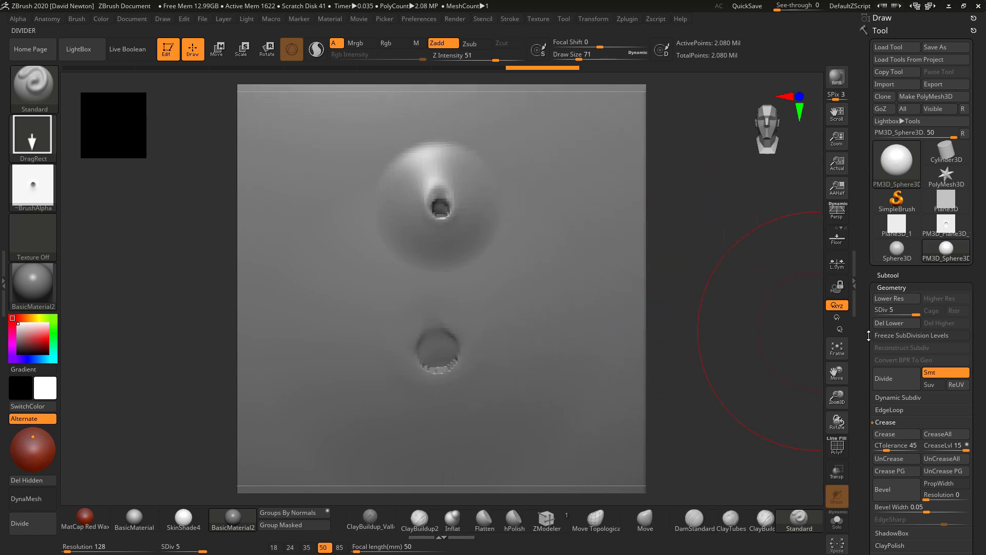
Step: Divide the sphere to subdivision level 6 and stamp a smaller copy of the alpha beside the existing imprints
{"action": "left_click", "coordinate": [884, 379]}
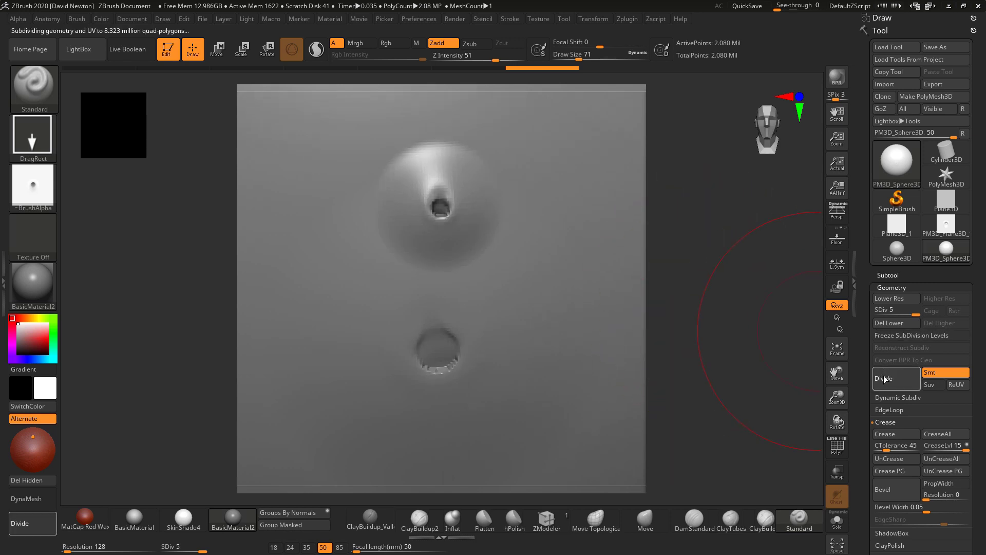
{"action": "mouse_move", "coordinate": [516, 295]}
{"action": "left_mouse_down"}
{"action": "mouse_move", "coordinate": [519, 319]}
{"action": "mouse_move", "coordinate": [569, 354]}
{"action": "left_mouse_up"}
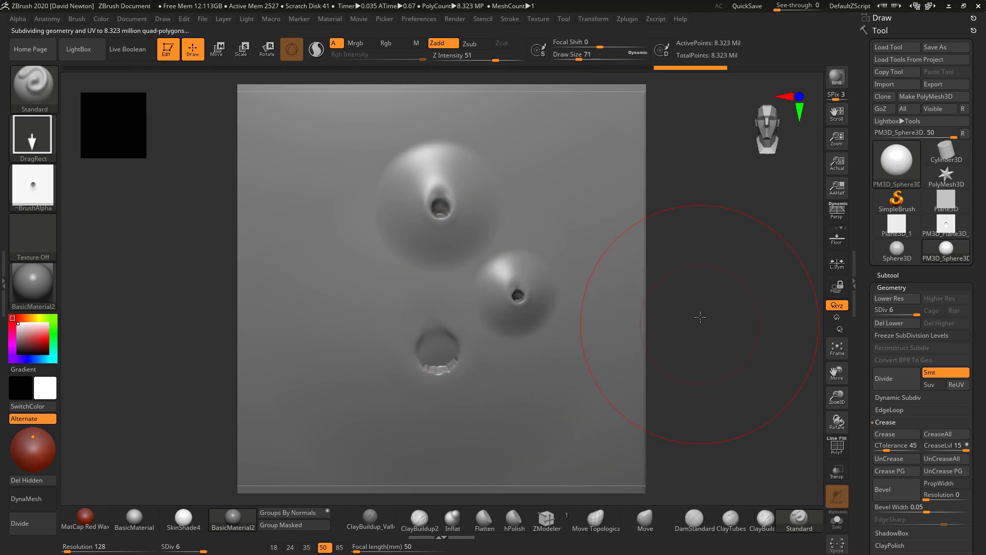
{"action": "left_click_drag", "start_coordinate": [700, 317], "coordinate": [799, 248]}
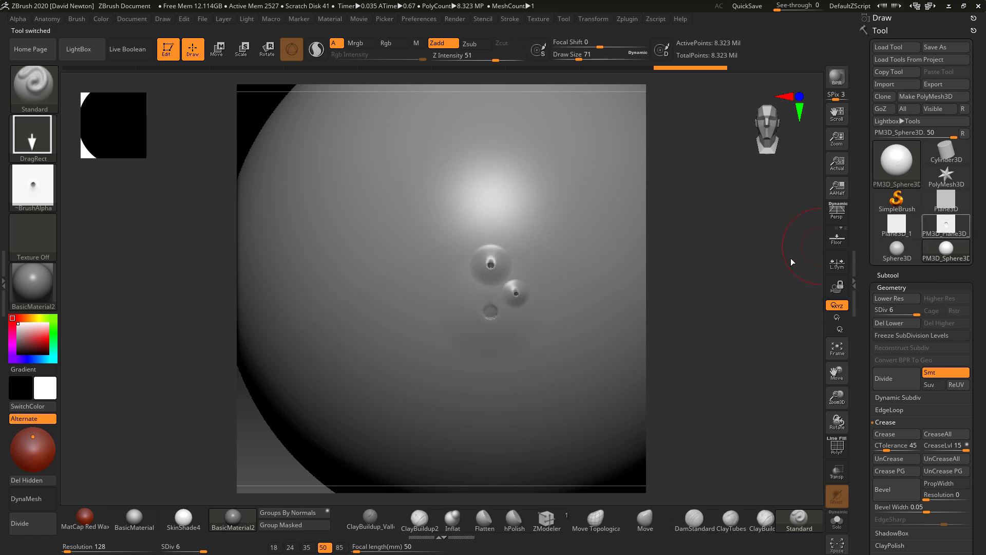
Step: Capture the sculpted plane again as a fresh alpha and make the stamped sphere the active tool
{"action": "key", "text": "ctrl+z"}
{"action": "left_click_drag", "start_coordinate": [705, 271], "coordinate": [665, 309]}
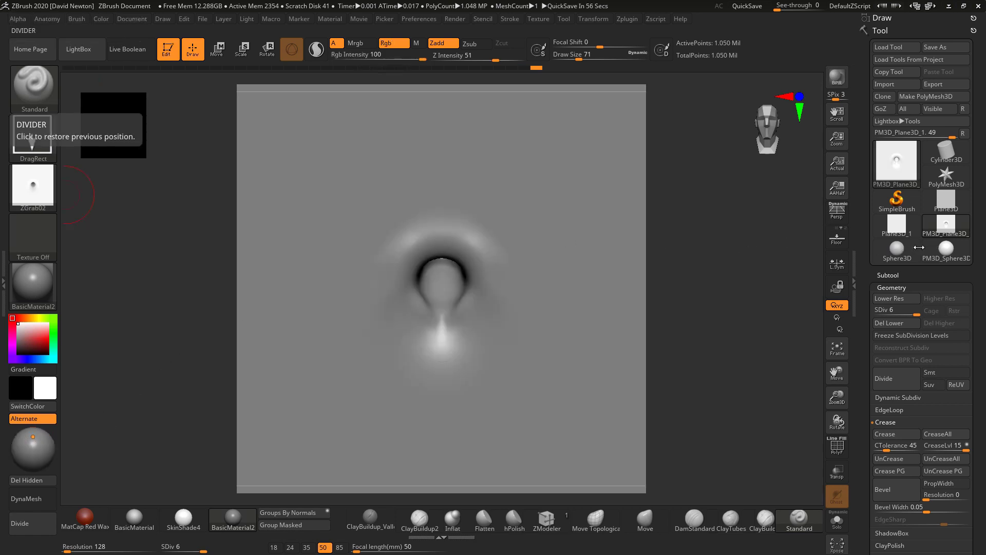
{"action": "left_click", "coordinate": [945, 248]}
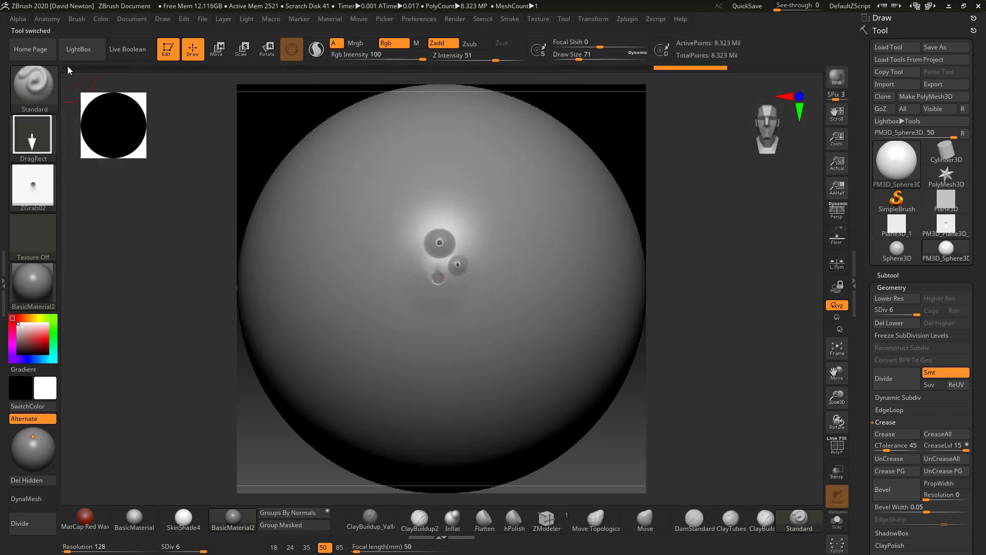
Step: Look through the Standard brush's Alpha and Texture settings
{"action": "left_click", "coordinate": [75, 18]}
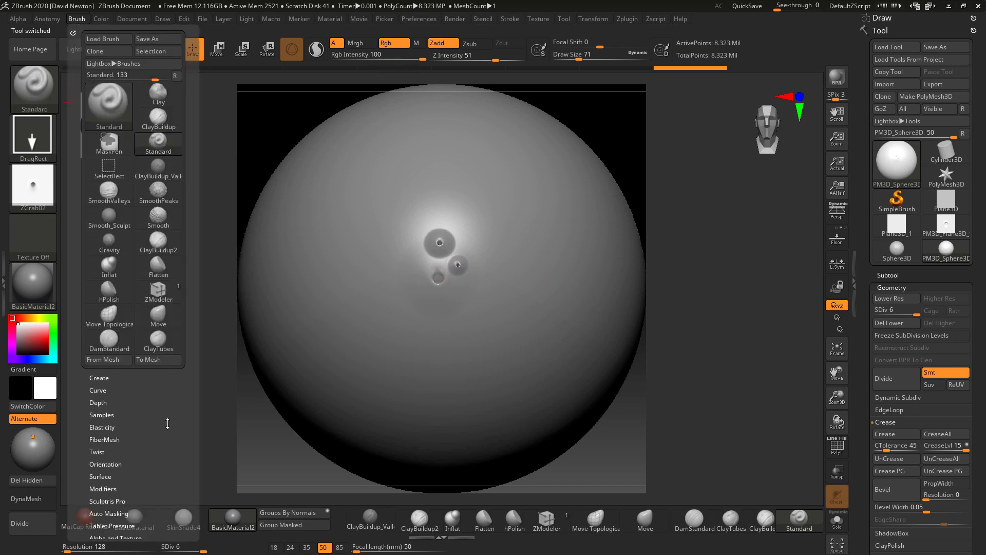
{"action": "mouse_move", "coordinate": [167, 428]}
{"action": "left_mouse_down"}
{"action": "mouse_move", "coordinate": [168, 371]}
{"action": "mouse_move", "coordinate": [138, 373]}
{"action": "left_mouse_up"}
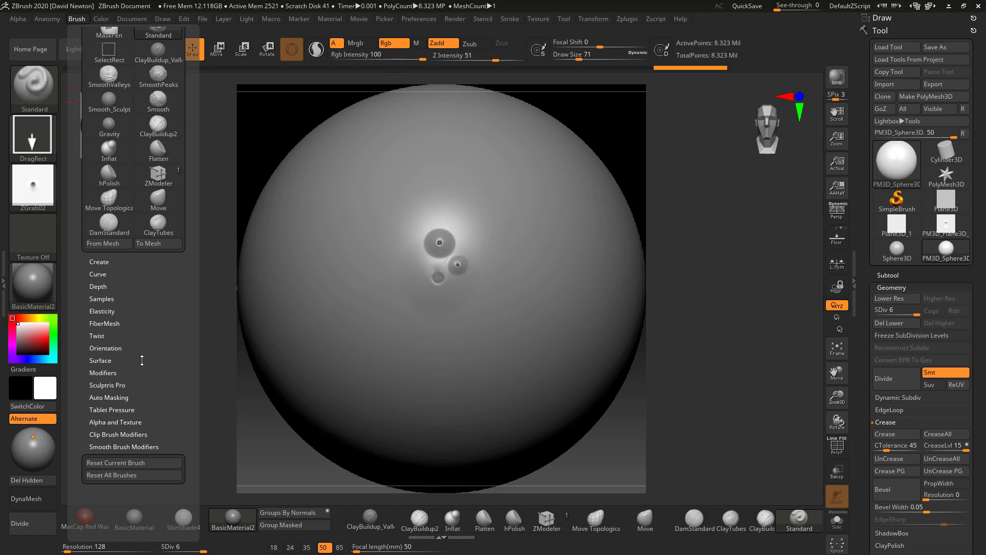
{"action": "left_click", "coordinate": [116, 421]}
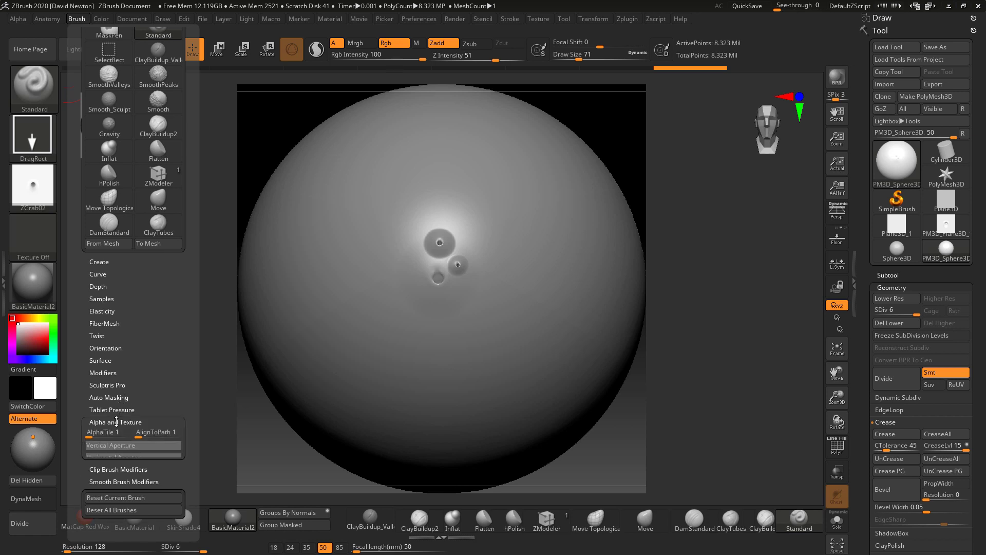
{"action": "left_click_drag", "start_coordinate": [154, 406], "coordinate": [157, 312]}
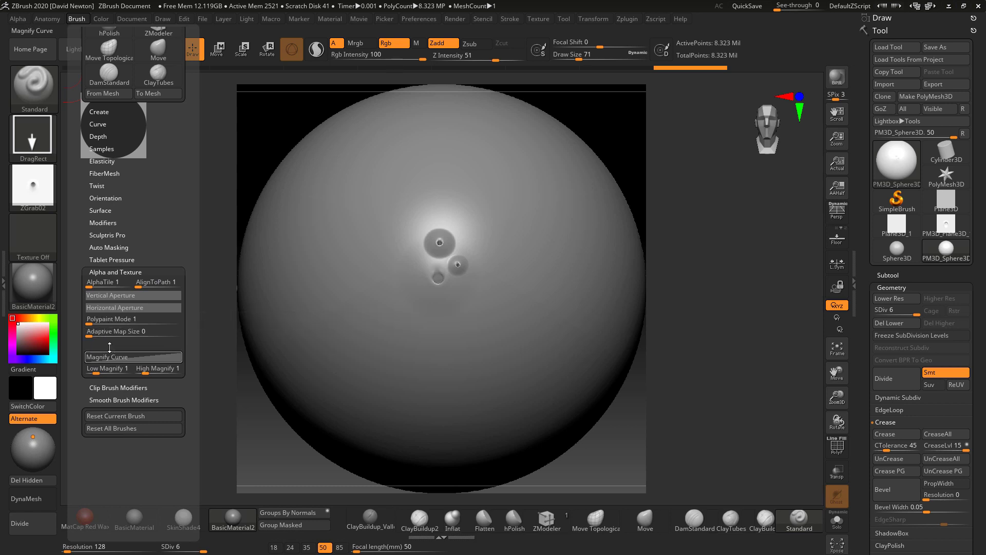
{"action": "mouse_move", "coordinate": [165, 169]}
{"action": "left_mouse_down"}
{"action": "mouse_move", "coordinate": [166, 293]}
{"action": "mouse_move", "coordinate": [152, 294]}
{"action": "left_mouse_up"}
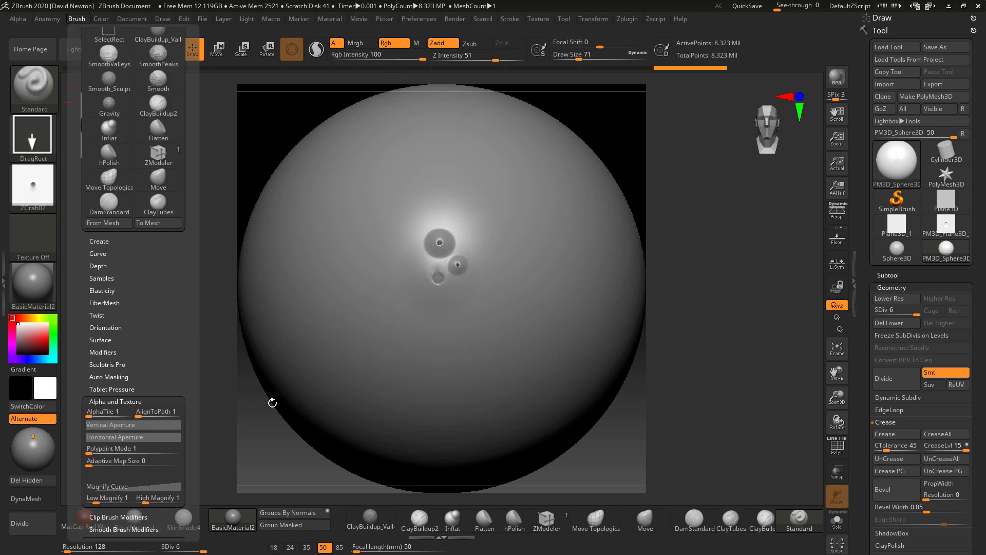
Step: Make the sculpted plane the active tool and browse LightBox's Misc projects, tools and alphas
{"action": "left_click_drag", "start_coordinate": [698, 335], "coordinate": [795, 286], "text": "alt"}
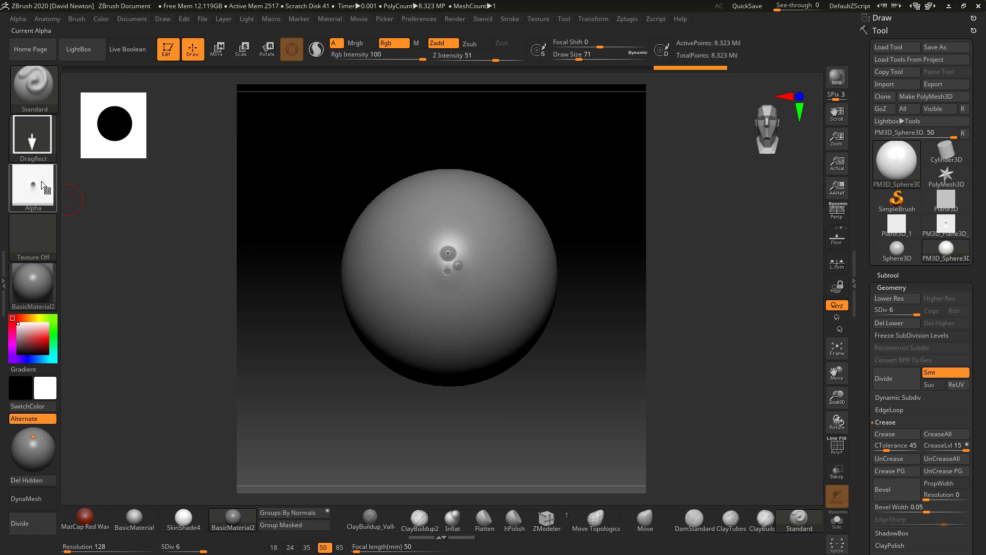
{"action": "left_click", "coordinate": [947, 224]}
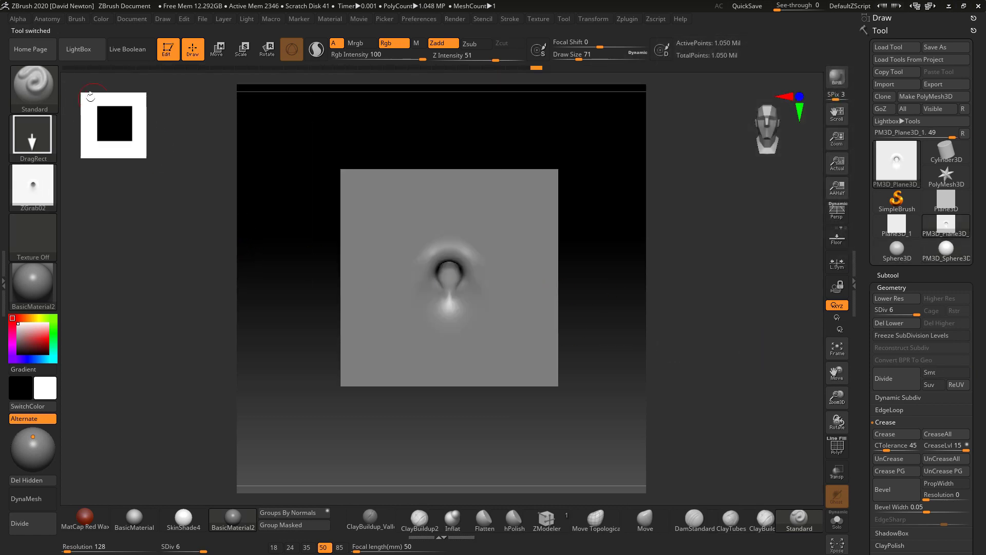
{"action": "left_click", "coordinate": [93, 55]}
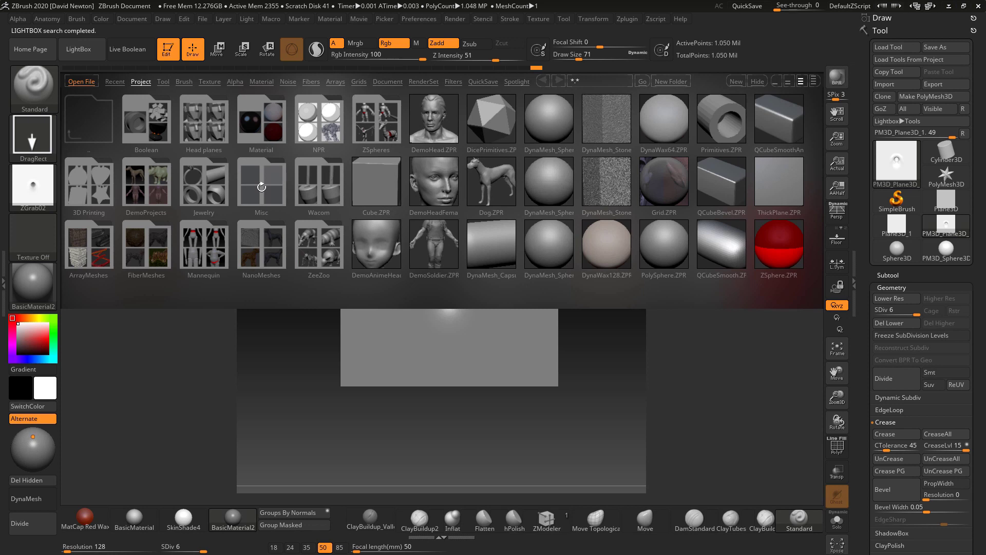
{"action": "left_click", "coordinate": [261, 187]}
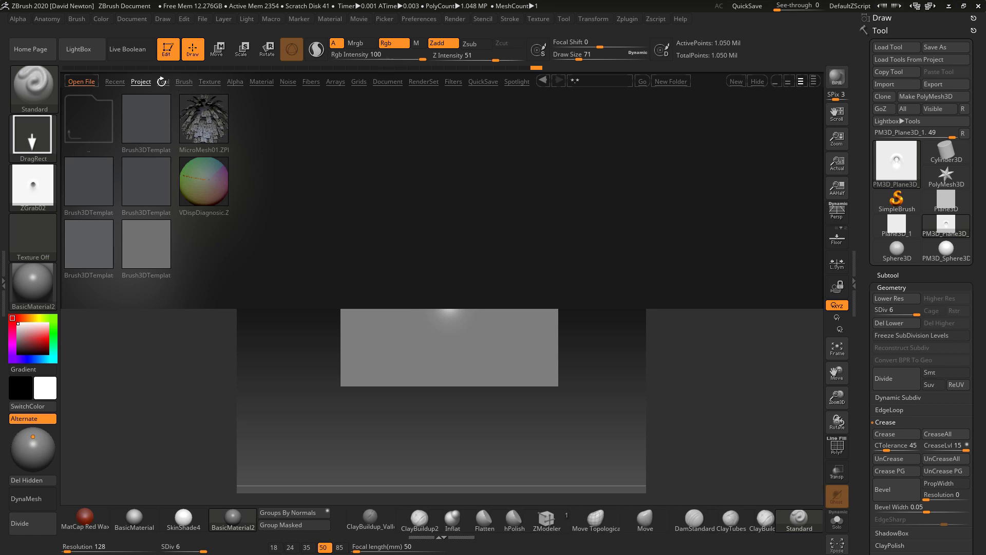
{"action": "left_click", "coordinate": [162, 82]}
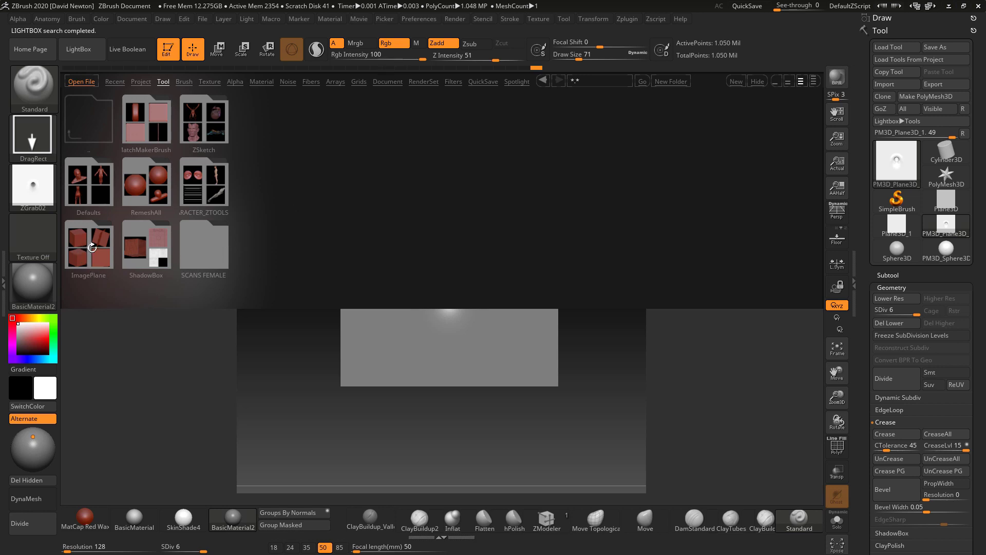
{"action": "left_click", "coordinate": [236, 81]}
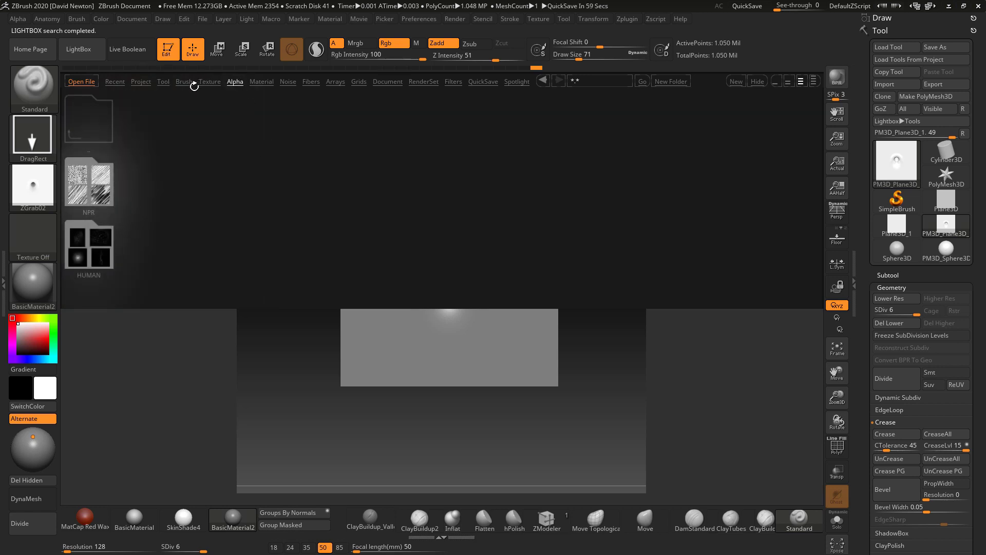
{"action": "left_click", "coordinate": [140, 82]}
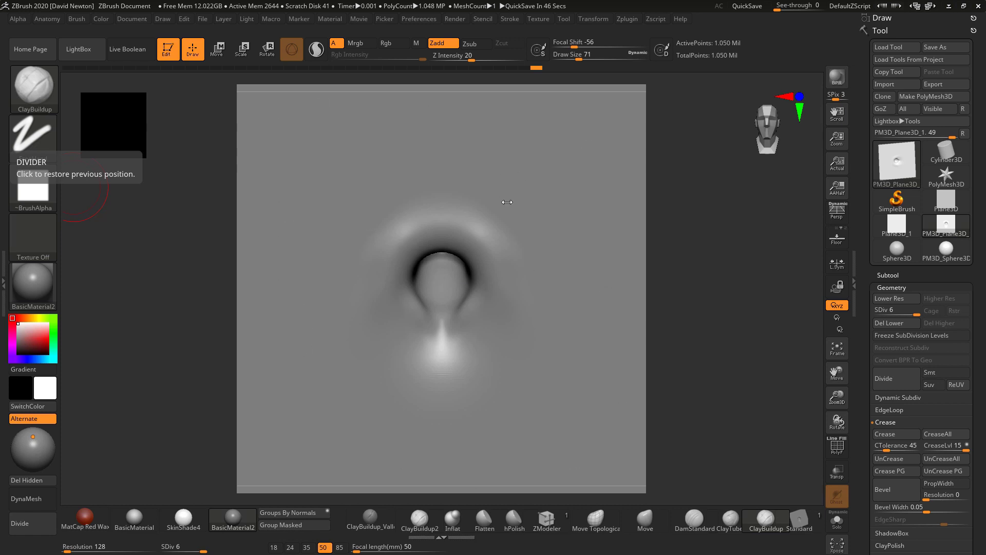
Step: Turn the sculpted plane into the ClayBuildup brush's alpha with From Mesh and check the alpha preview
{"action": "left_click", "coordinate": [76, 19]}
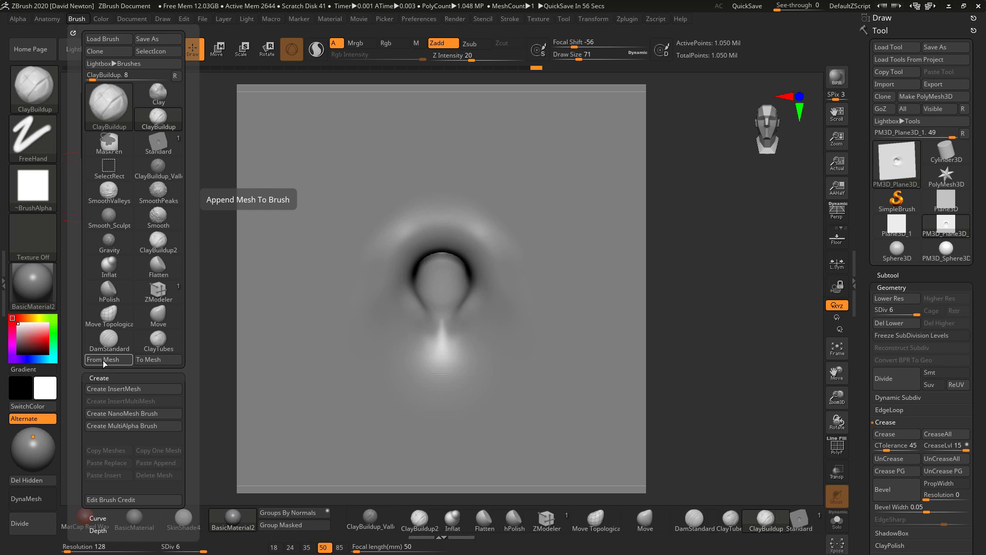
{"action": "mouse_move", "coordinate": [26, 188]}
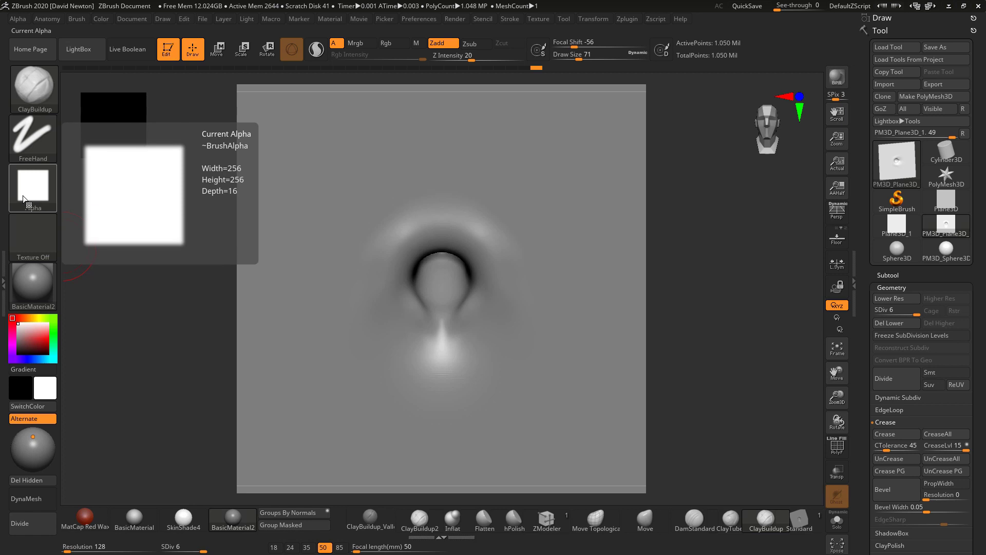
{"action": "left_click", "coordinate": [77, 19]}
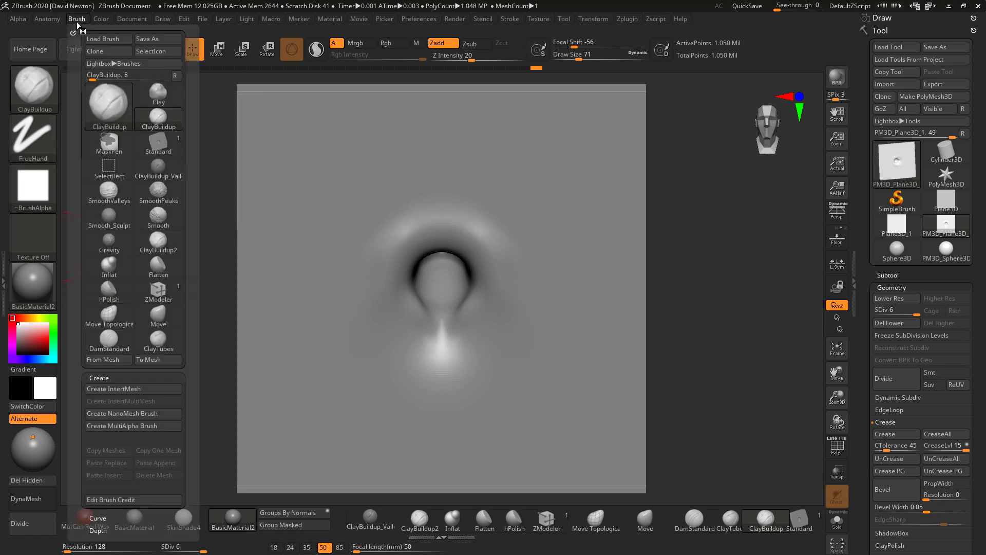
{"action": "left_click", "coordinate": [102, 359]}
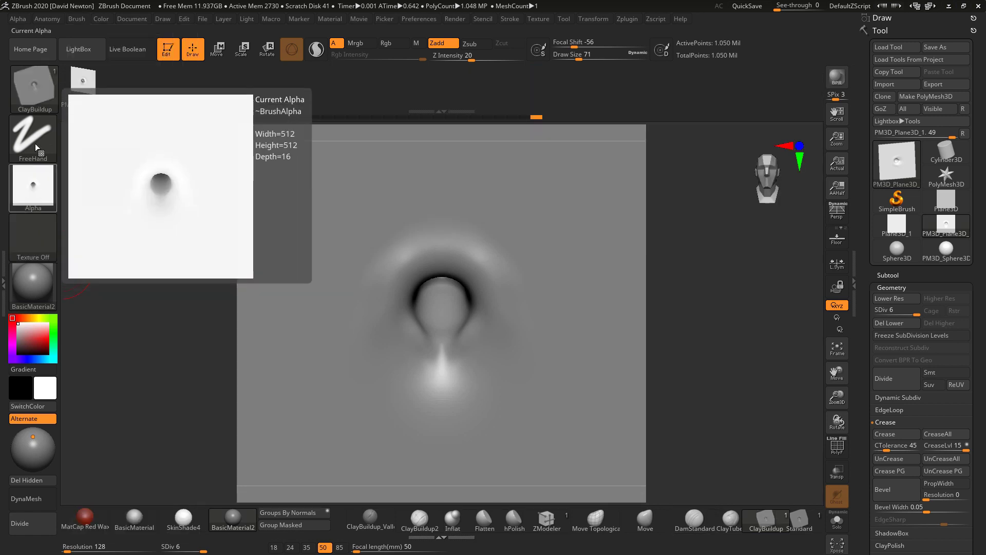
{"action": "mouse_move", "coordinate": [34, 202]}
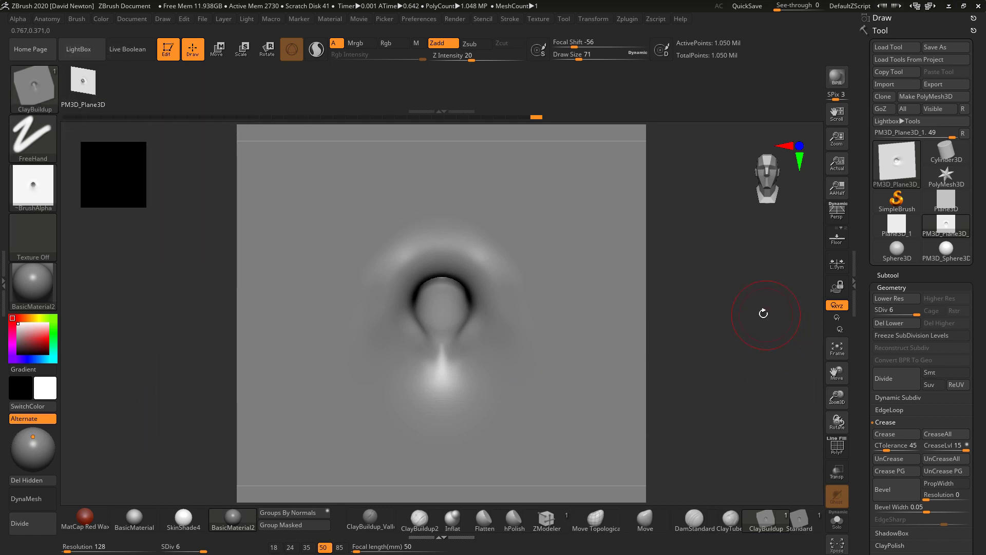
Step: Switch to the sphere and make a short ClayBuildup test stroke with the mesh-based alpha beside the existing imprints
{"action": "mouse_move", "coordinate": [944, 254]}
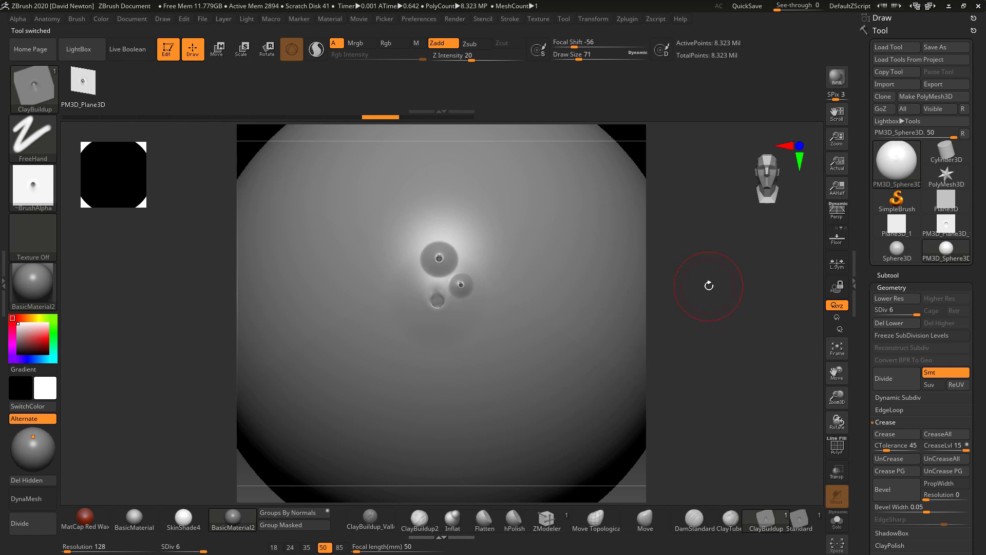
{"action": "left_click_drag", "start_coordinate": [709, 286], "coordinate": [784, 322], "text": "alt"}
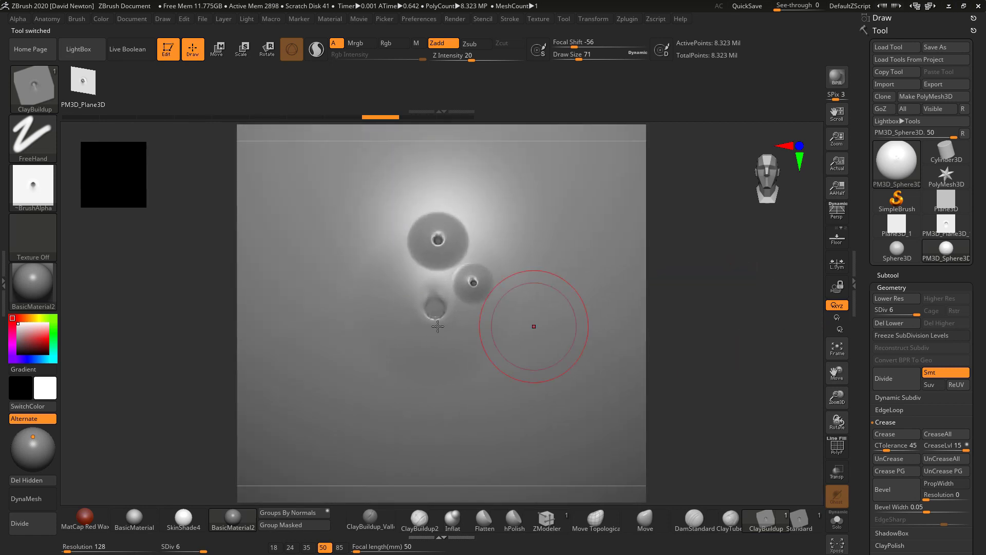
{"action": "mouse_move", "coordinate": [352, 297]}
{"action": "left_mouse_down"}
{"action": "mouse_move", "coordinate": [341, 293]}
{"action": "mouse_move", "coordinate": [349, 303]}
{"action": "left_mouse_up"}
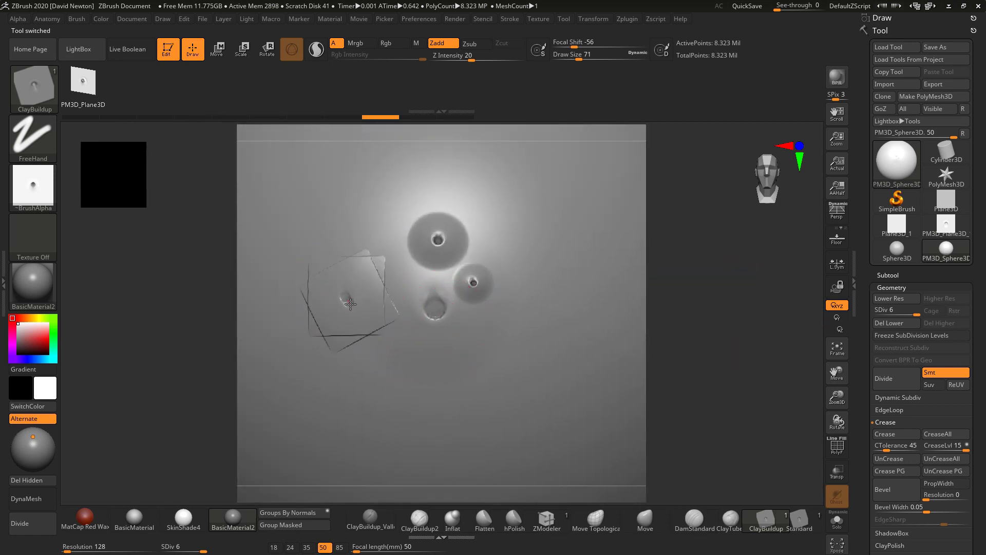
Step: Set the ClayBuildup brush's stroke to DragRect and append the sculpted plane to the brush with From Mesh
{"action": "left_click", "coordinate": [46, 154]}
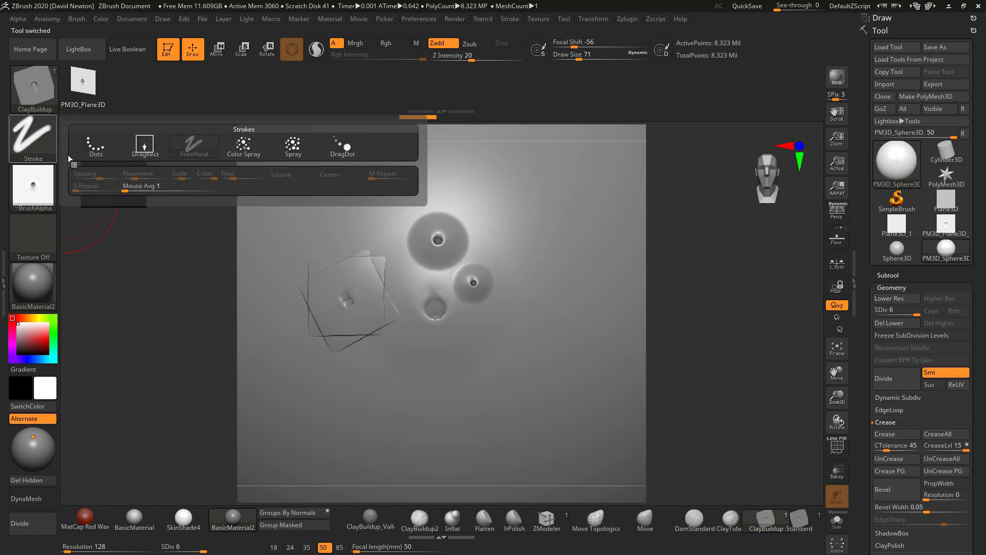
{"action": "left_click", "coordinate": [145, 148]}
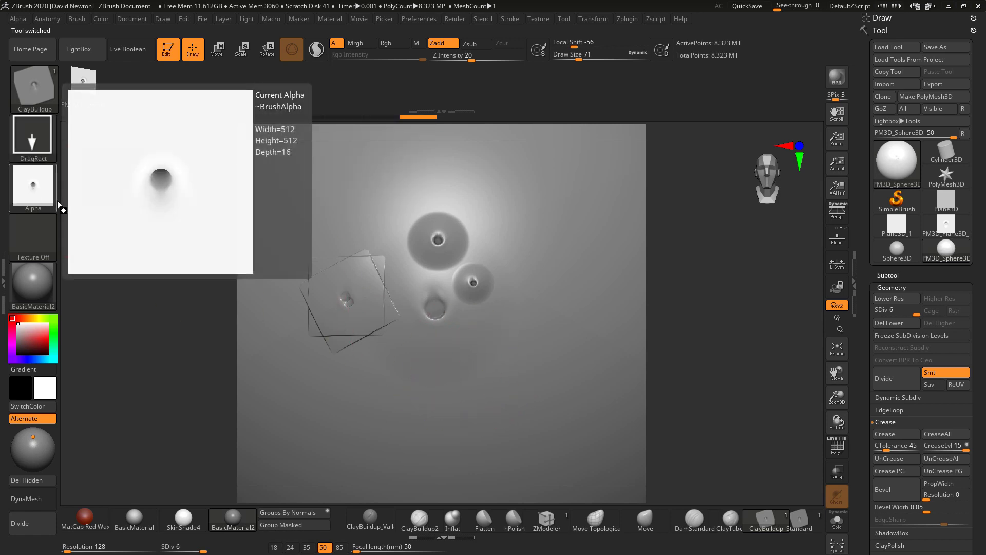
{"action": "left_click", "coordinate": [942, 226]}
{"action": "left_click_drag", "start_coordinate": [732, 292], "coordinate": [696, 272]}
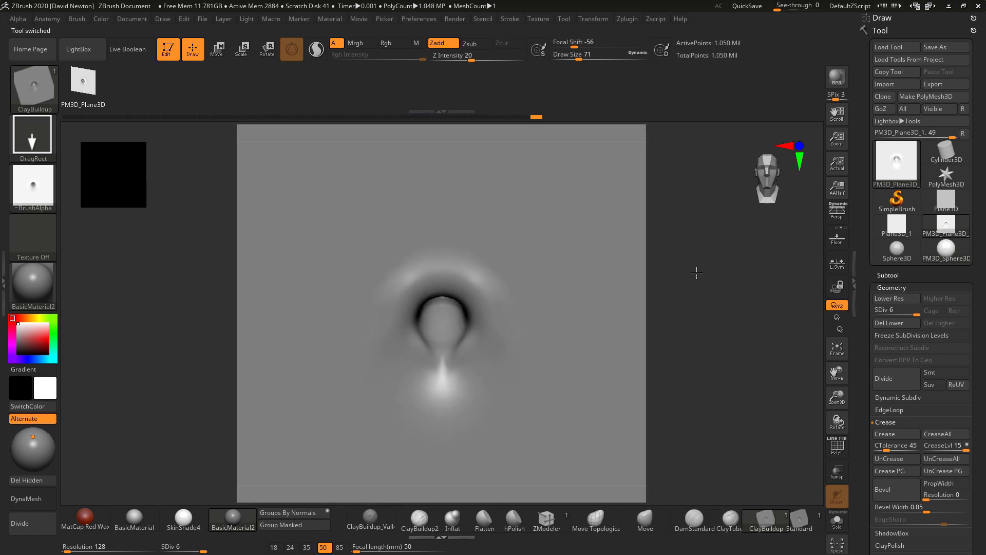
{"action": "left_click", "coordinate": [76, 19]}
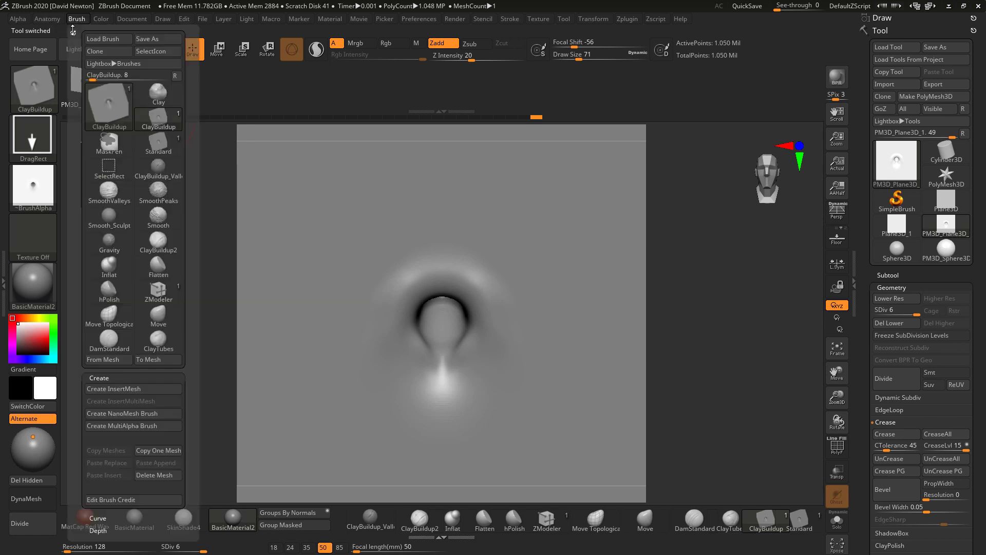
{"action": "left_click", "coordinate": [111, 361]}
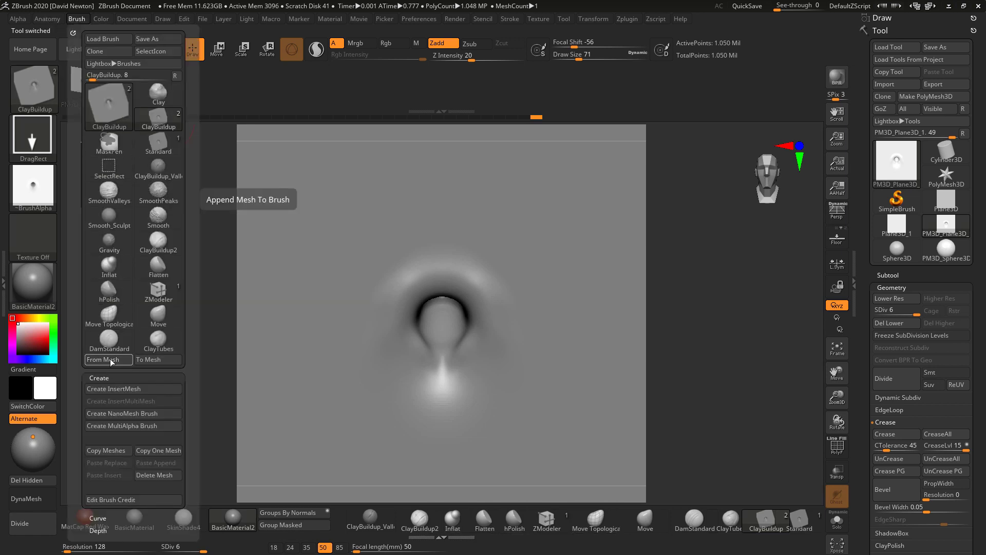
Step: Append the sculpted plane to the Standard brush with From Mesh and check its alpha
{"action": "left_click", "coordinate": [799, 519]}
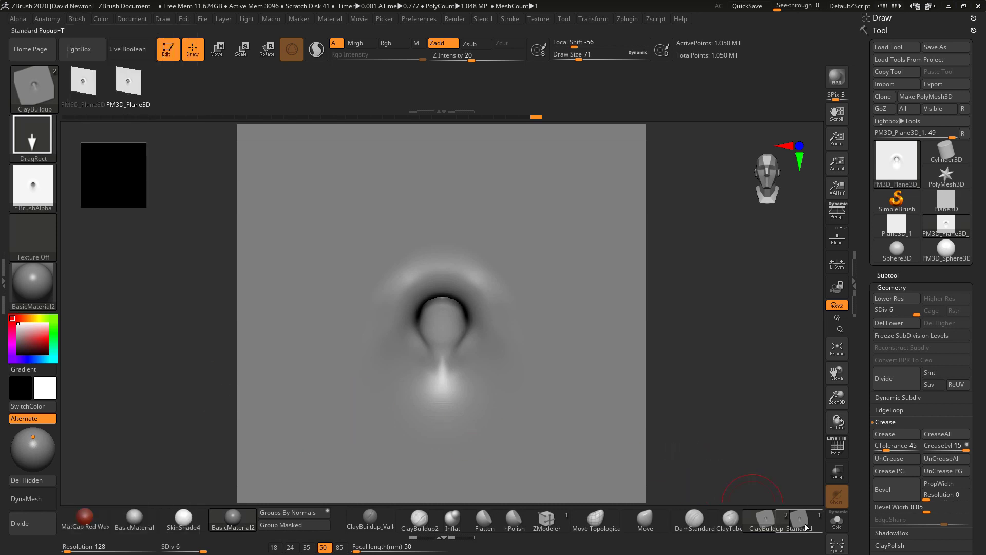
{"action": "left_click", "coordinate": [76, 19]}
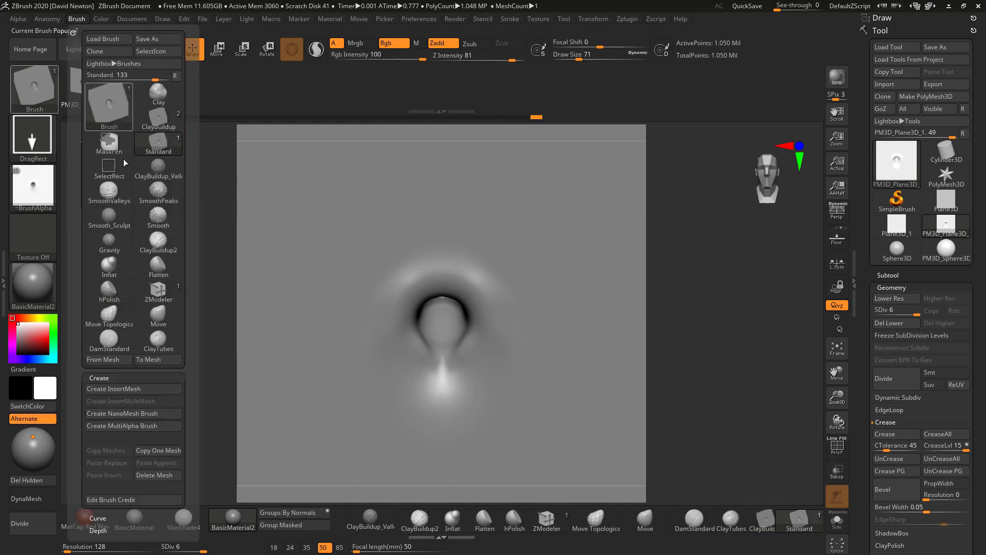
{"action": "left_click", "coordinate": [122, 359]}
{"action": "mouse_move", "coordinate": [16, 175]}
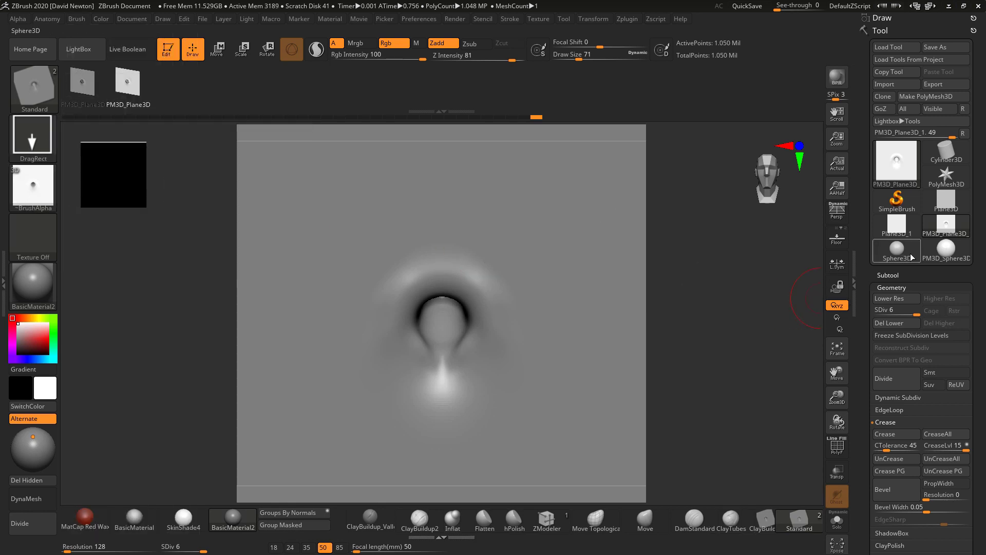
Step: Switch to the sphere, stamp the plane's detail with the Standard brush beside the existing imprints, and inspect it from an angle
{"action": "mouse_move", "coordinate": [952, 253]}
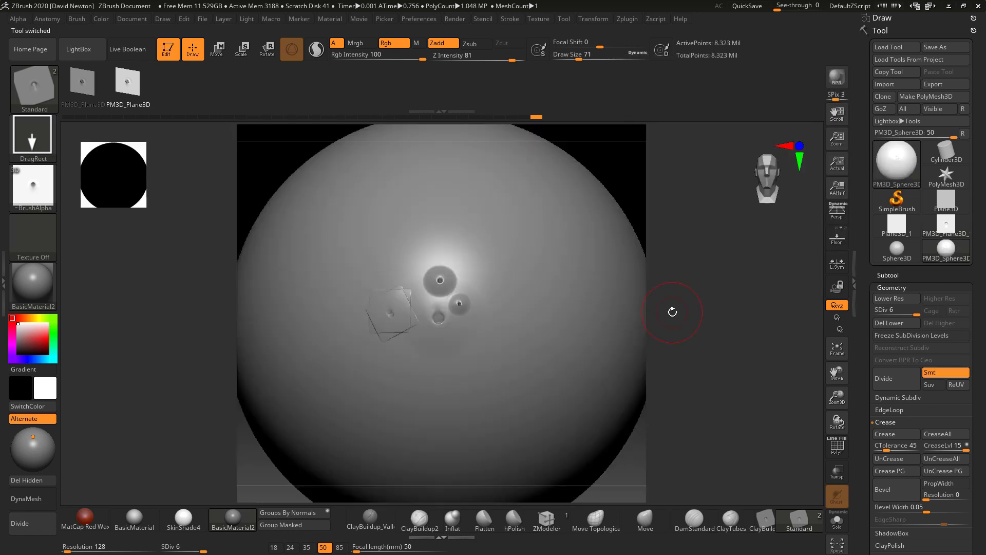
{"action": "right_click_drag", "start_coordinate": [760, 299], "coordinate": [768, 317], "text": "ctrl"}
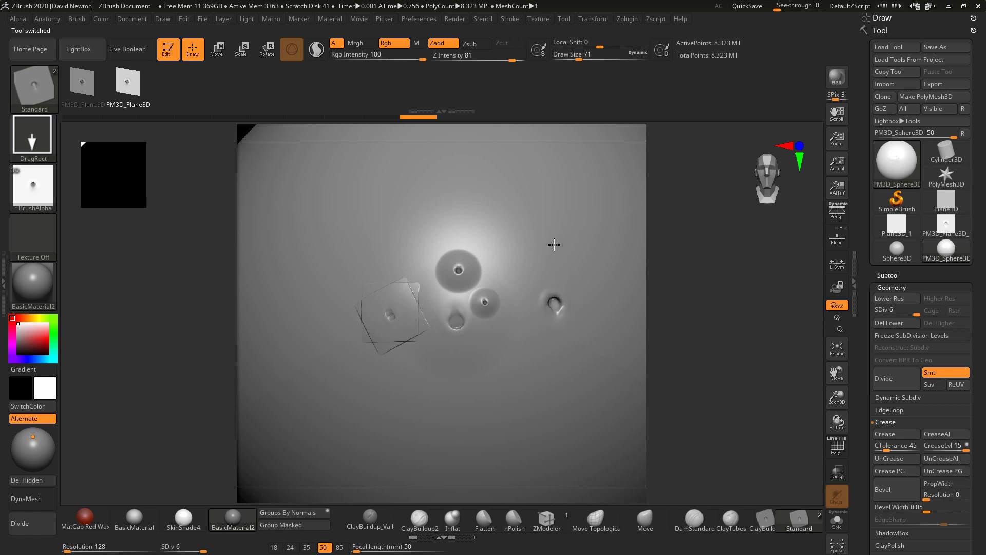
{"action": "mouse_move", "coordinate": [719, 324]}
{"action": "left_mouse_down"}
{"action": "mouse_move", "coordinate": [706, 315]}
{"action": "mouse_move", "coordinate": [742, 351]}
{"action": "mouse_move", "coordinate": [714, 293]}
{"action": "mouse_move", "coordinate": [715, 359]}
{"action": "mouse_move", "coordinate": [638, 303]}
{"action": "left_mouse_up"}
{"action": "left_click_drag", "start_coordinate": [720, 331], "coordinate": [660, 313], "text": "alt"}
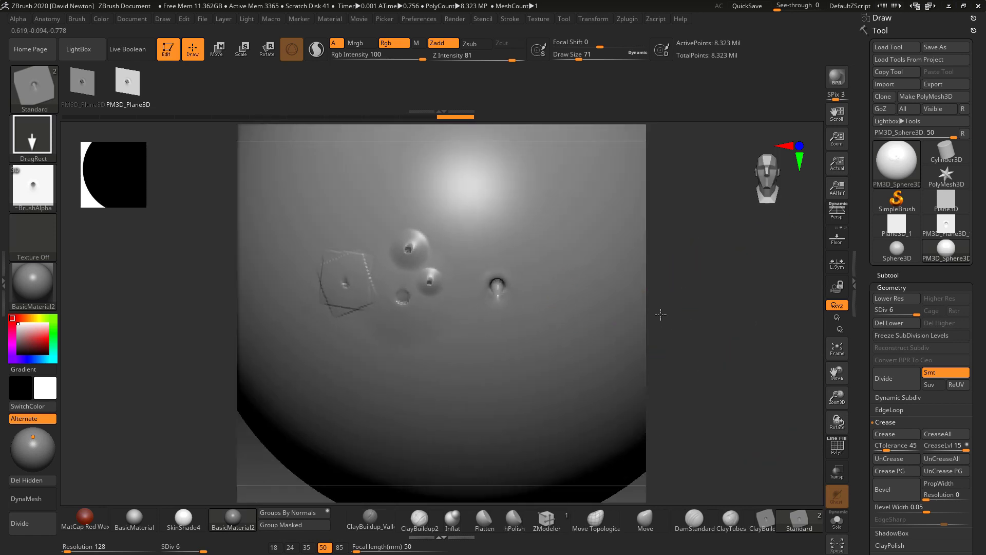
Step: Return to the sculpted plane, narrow the hollow's rim with the Move brush at draw size 116, and smooth it
{"action": "left_click", "coordinate": [943, 227]}
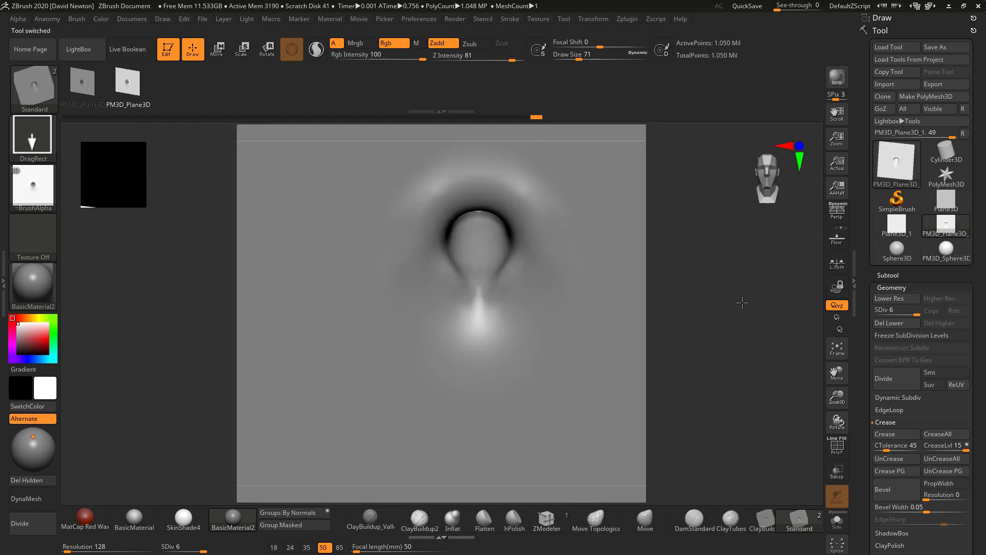
{"action": "left_click_drag", "start_coordinate": [735, 277], "coordinate": [662, 317], "text": "alt"}
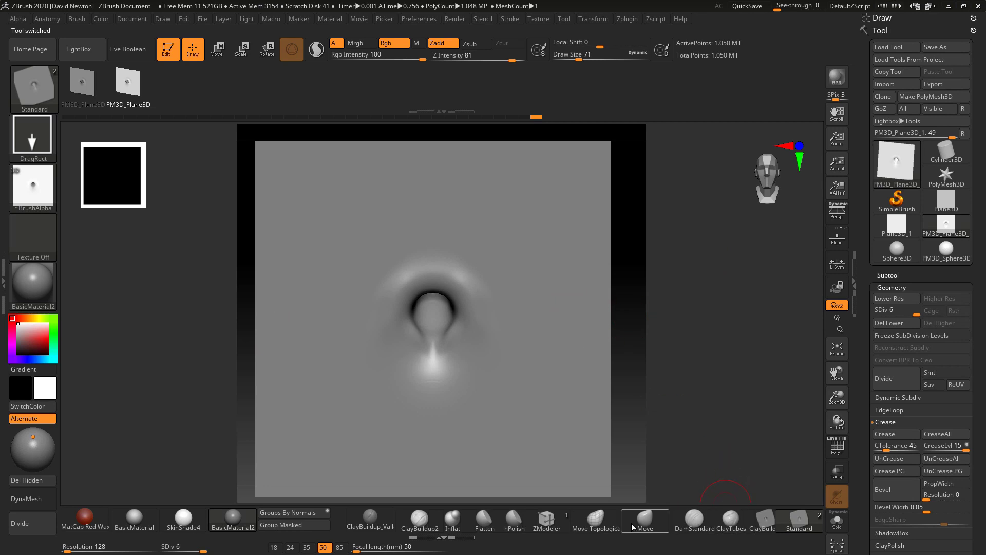
{"action": "left_click", "coordinate": [645, 518]}
{"action": "key", "text": "space"}
{"action": "mouse_move", "coordinate": [484, 283]}
{"action": "left_mouse_down"}
{"action": "mouse_move", "coordinate": [461, 287]}
{"action": "mouse_move", "coordinate": [446, 262]}
{"action": "left_mouse_up"}
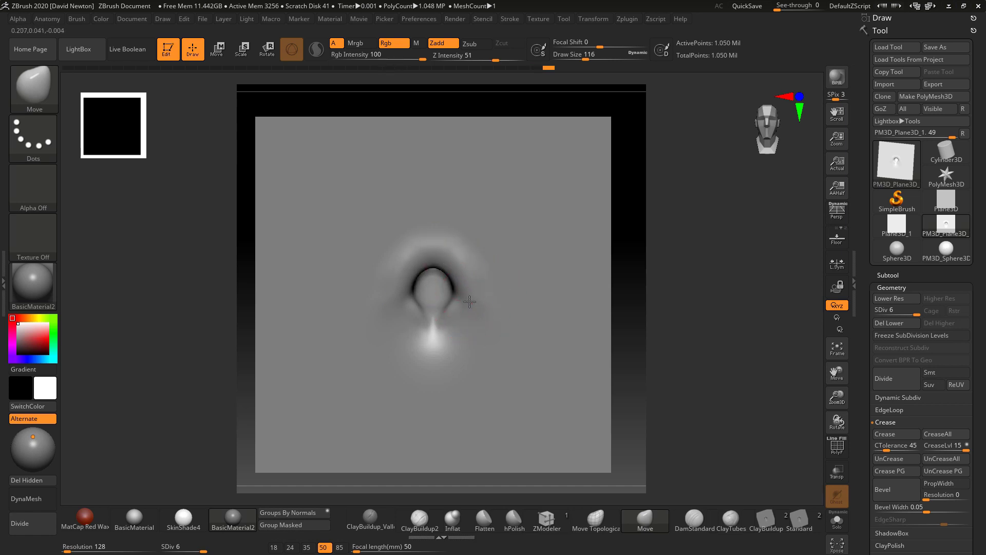
{"action": "key", "text": "shift"}
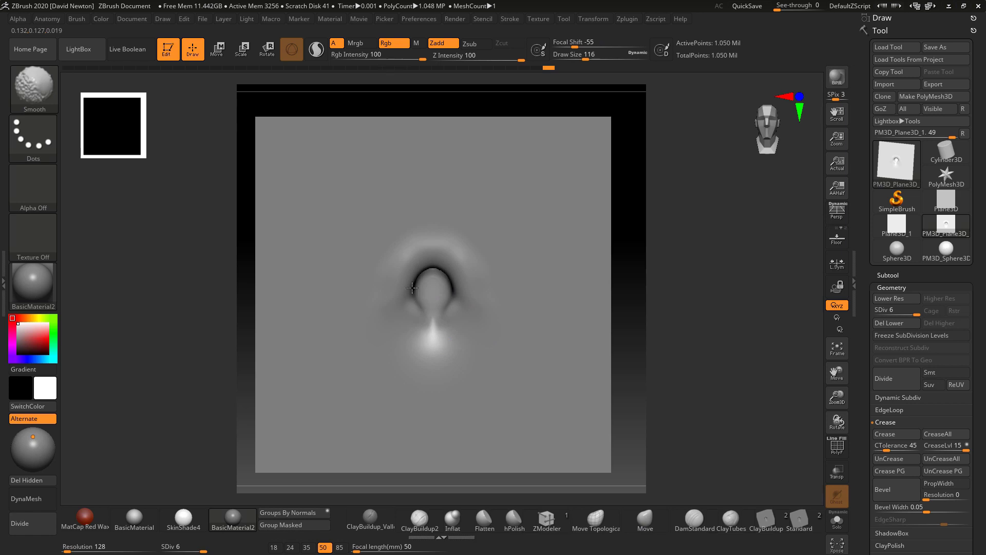
{"action": "mouse_move", "coordinate": [412, 288]}
{"action": "left_mouse_down", "text": "shift"}
{"action": "mouse_move", "coordinate": [429, 282]}
{"action": "mouse_move", "coordinate": [432, 255]}
{"action": "left_mouse_up", "text": "shift"}
{"action": "key", "text": "f"}
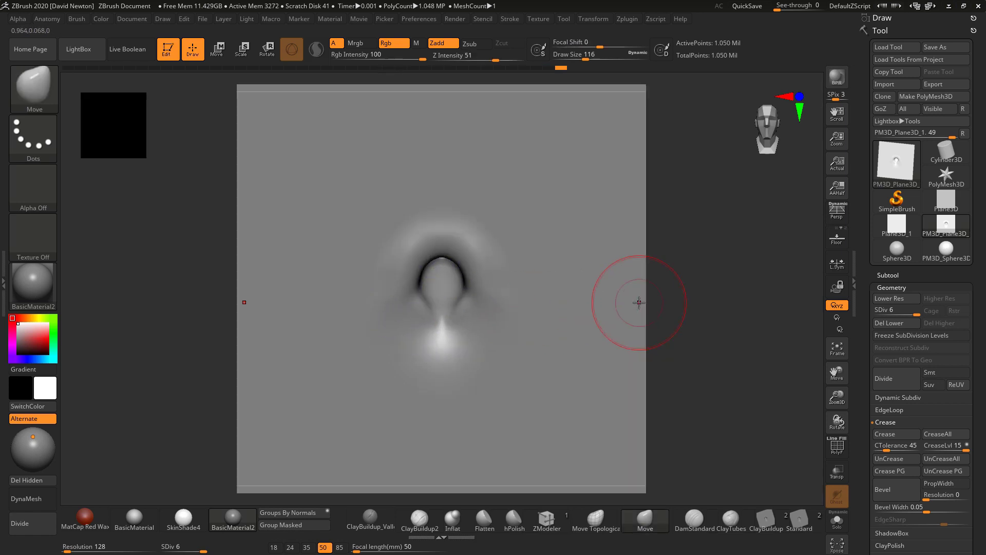
Step: Append the reshaped plane to the Standard brush as another mesh with From Mesh
{"action": "left_click", "coordinate": [799, 521]}
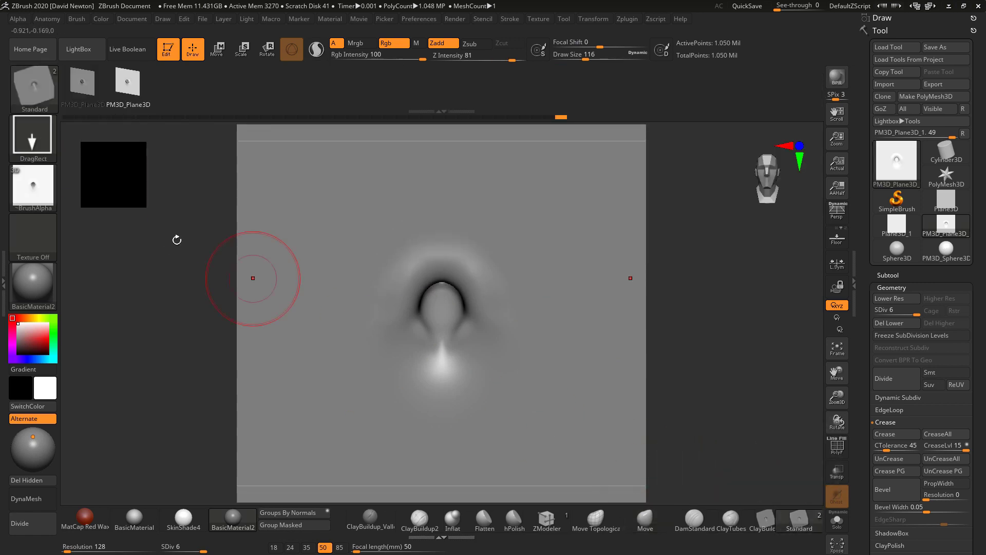
{"action": "left_click", "coordinate": [72, 18]}
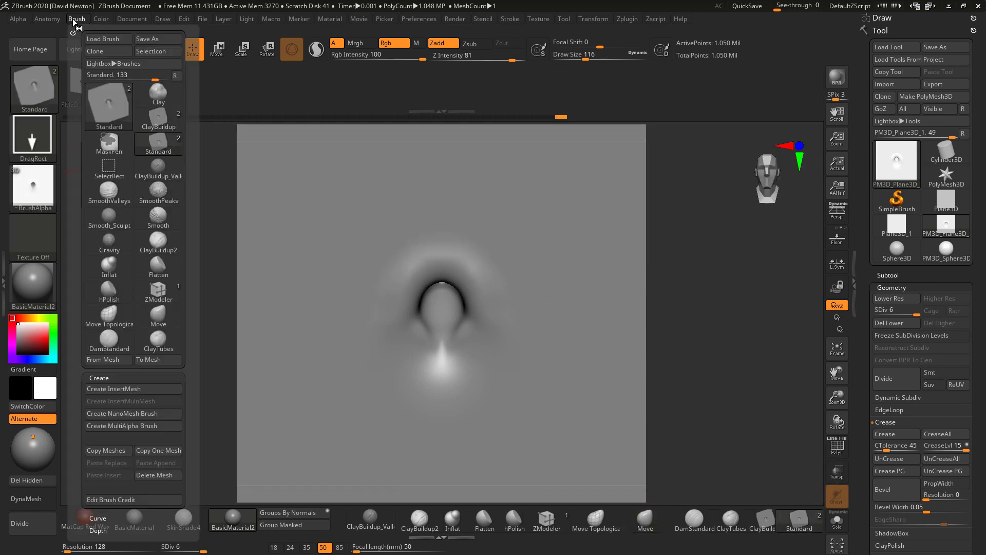
{"action": "left_click", "coordinate": [105, 360]}
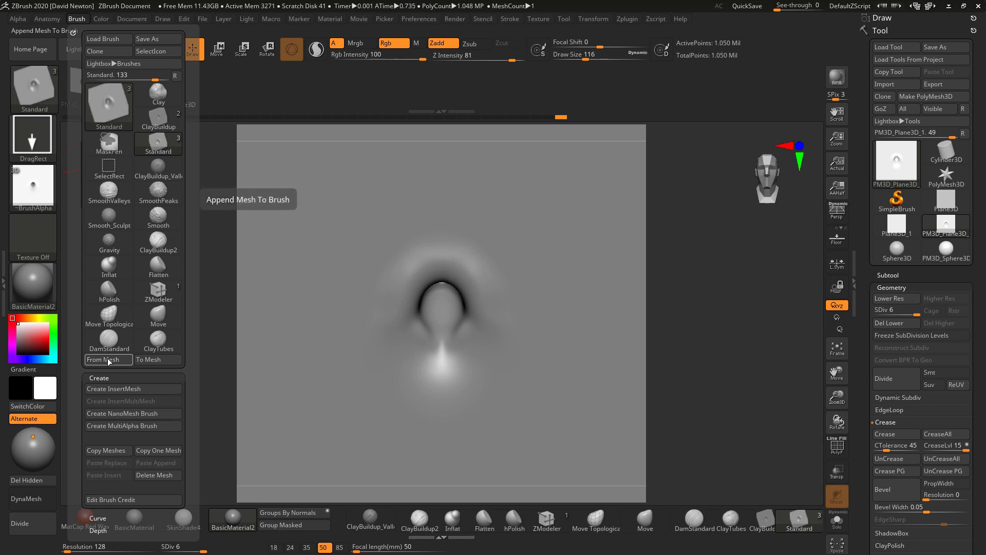
{"action": "mouse_move", "coordinate": [30, 190]}
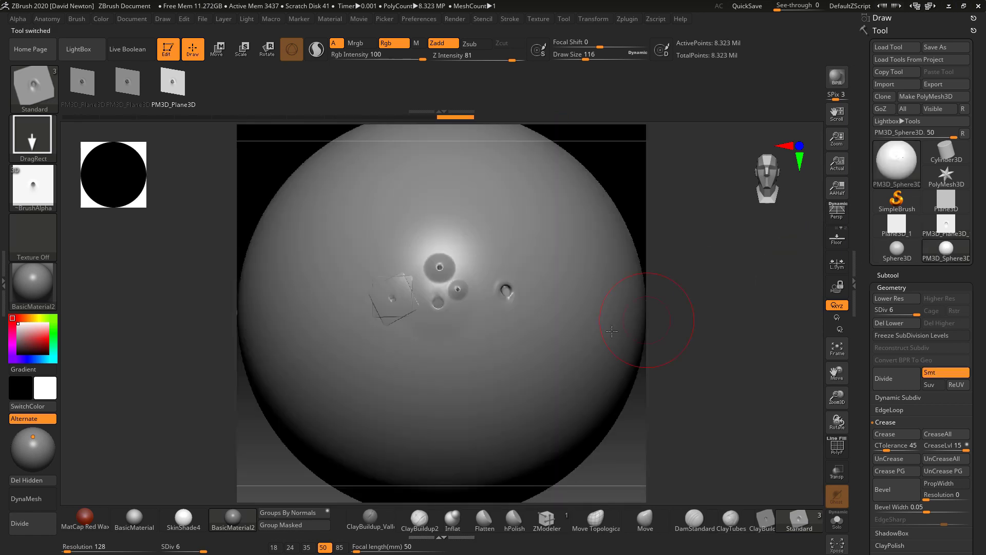
Step: Stamp the newest mesh detail on the sphere's lower front, and stamp the brush's second mesh beside it
{"action": "left_click_drag", "start_coordinate": [519, 385], "coordinate": [471, 248]}
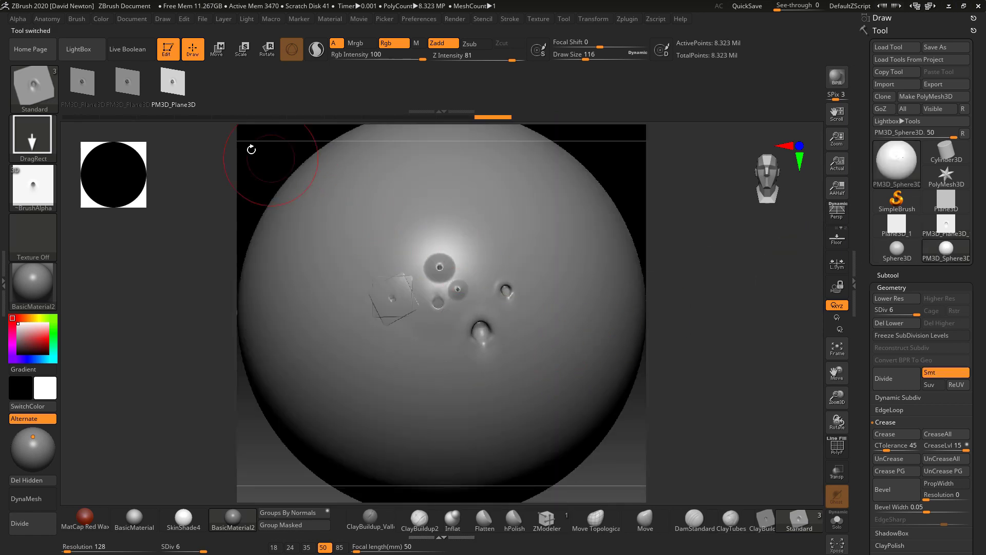
{"action": "left_click", "coordinate": [127, 86]}
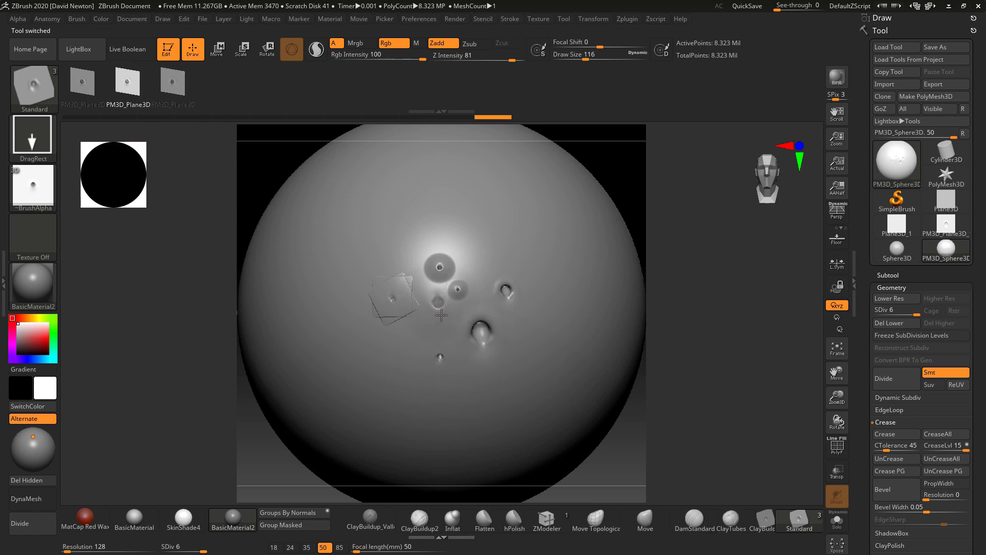
{"action": "left_click_drag", "start_coordinate": [441, 281], "coordinate": [443, 264]}
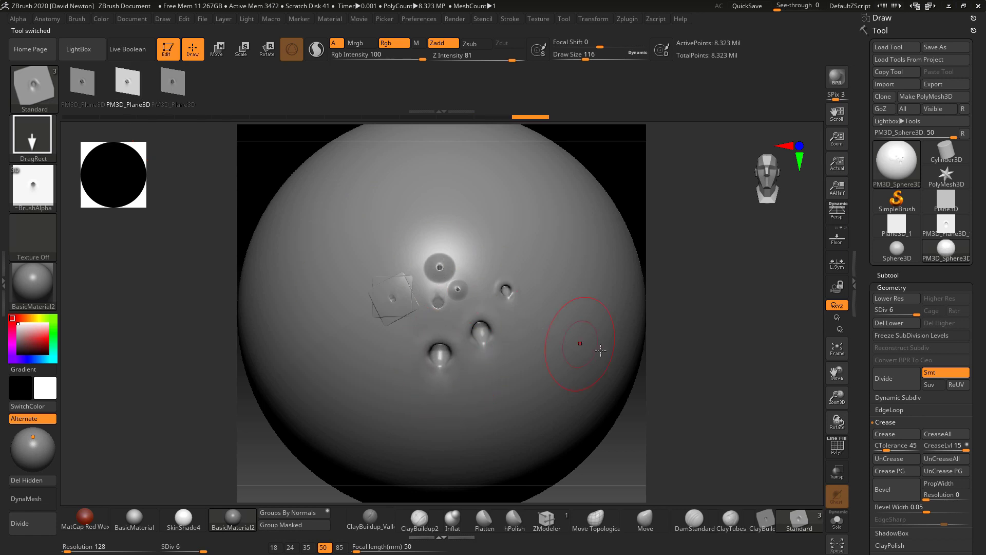
{"action": "left_click_drag", "start_coordinate": [698, 336], "coordinate": [740, 348], "text": "alt"}
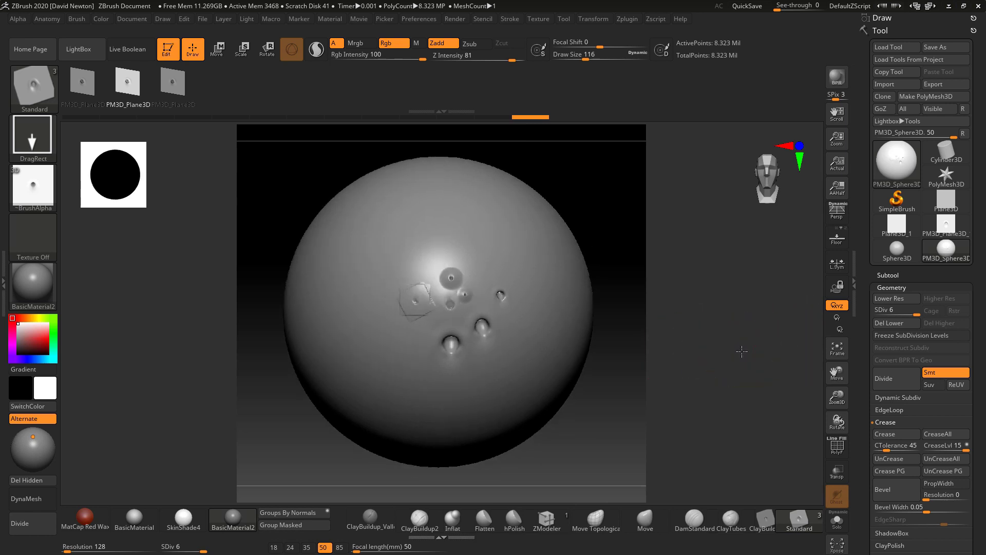
Step: Make the sculpted plane the active tool, face it frontally, and save it to the Desktop as bellybutton
{"action": "left_click", "coordinate": [950, 230]}
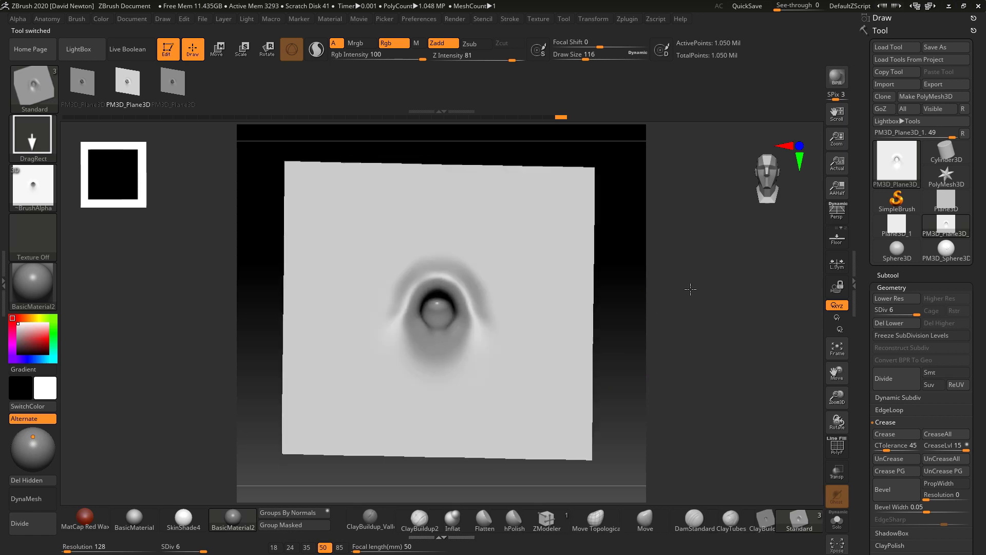
{"action": "left_click_drag", "start_coordinate": [682, 354], "coordinate": [685, 380]}
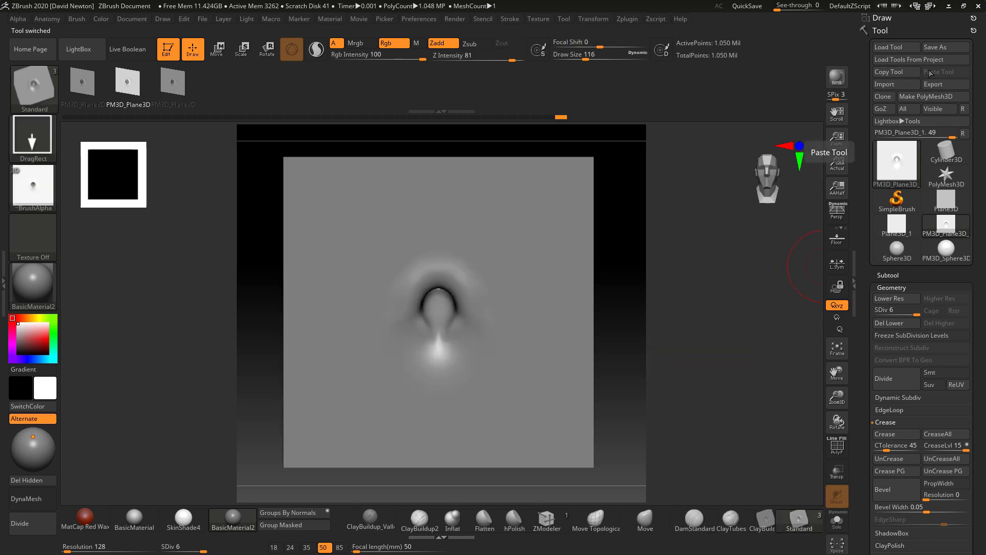
{"action": "left_click", "coordinate": [932, 48]}
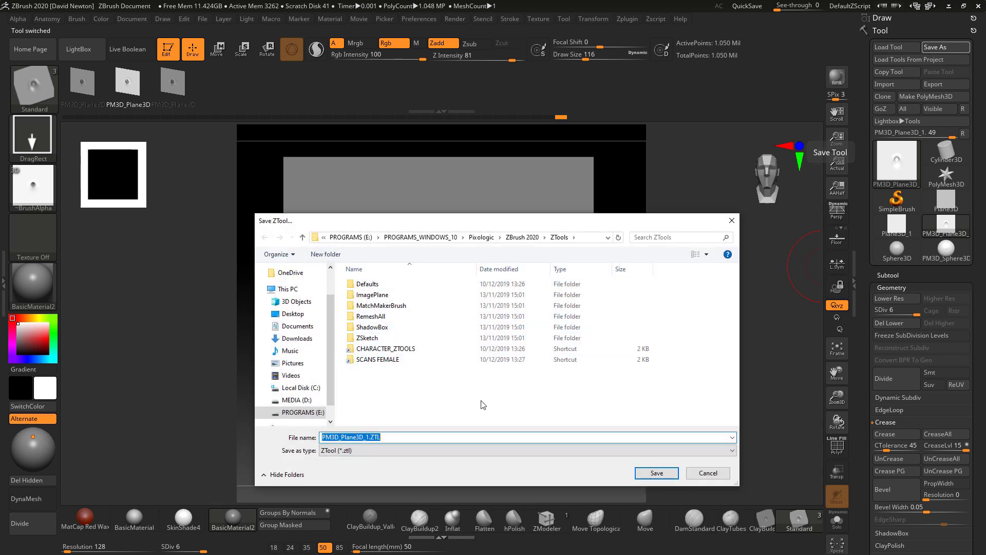
{"action": "left_click", "coordinate": [293, 314]}
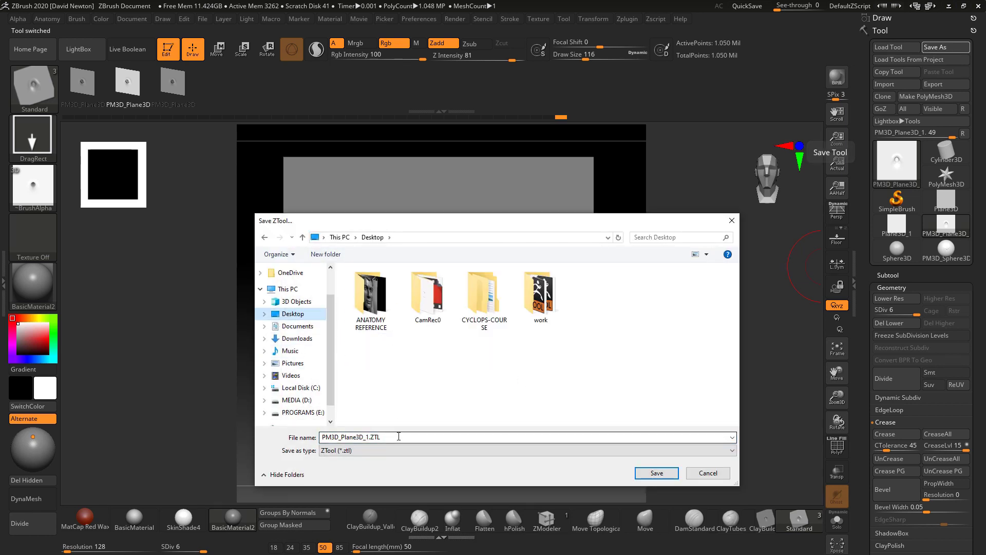
{"action": "type", "text": "bellybutton"}
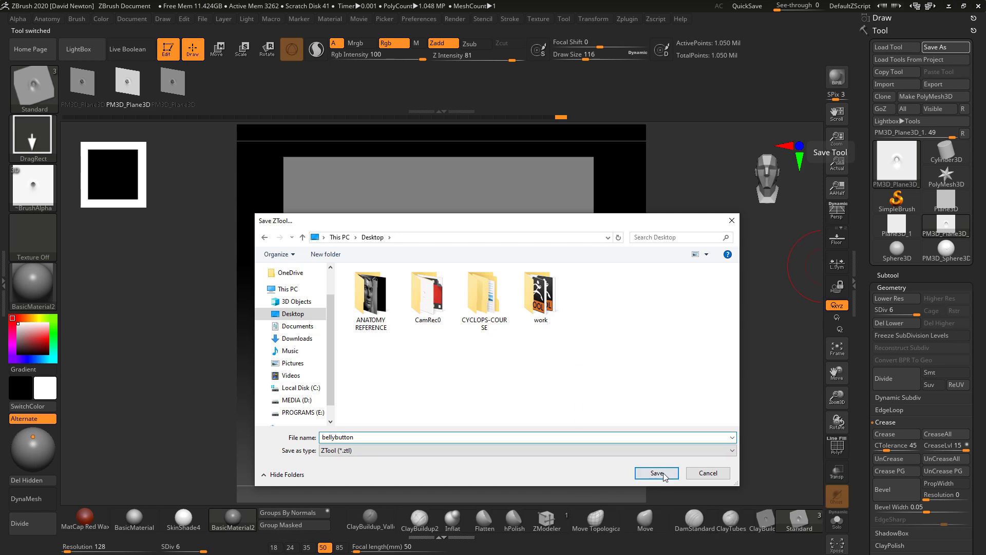
{"action": "left_click", "coordinate": [661, 474]}
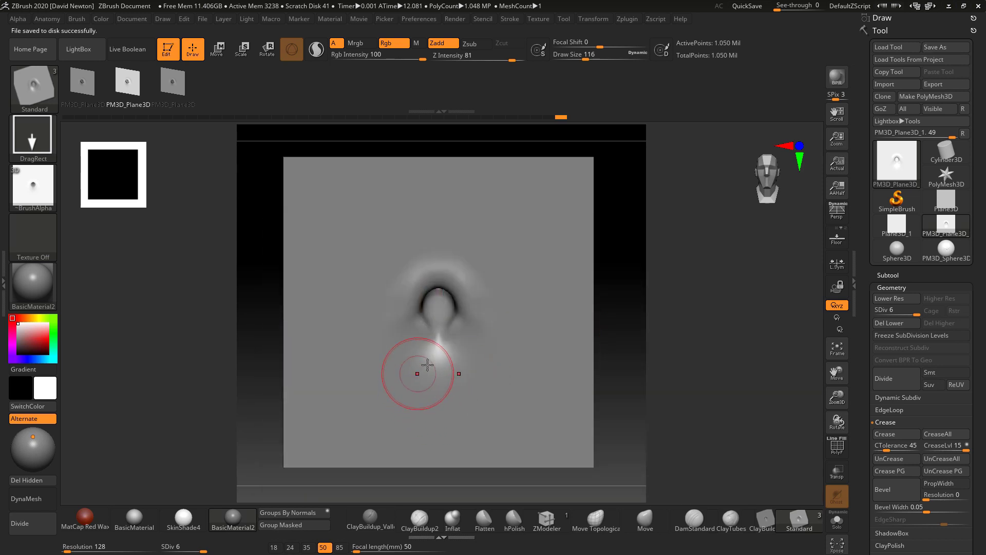
Step: Close the program without saving the project changes and start a fresh session
{"action": "left_click", "coordinate": [979, 6]}
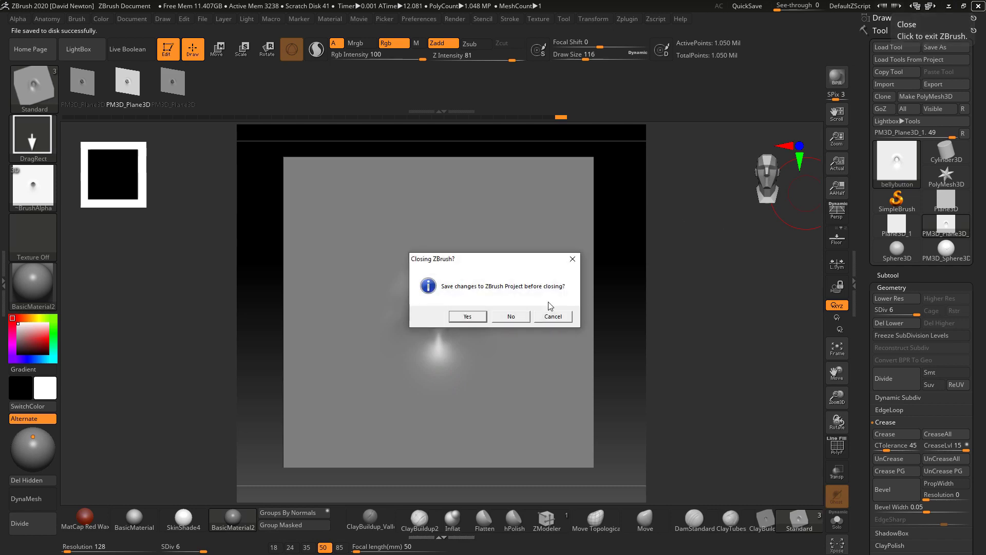
{"action": "left_click", "coordinate": [512, 316]}
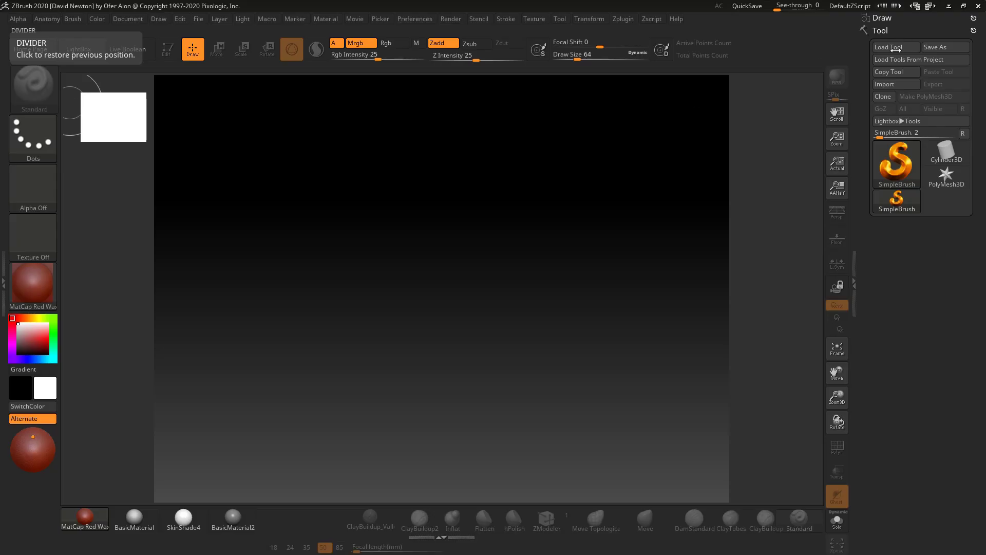
Step: Load bellybutton.ZTL from the Desktop, draw the plane on the canvas, and enter Edit mode
{"action": "left_click", "coordinate": [895, 49]}
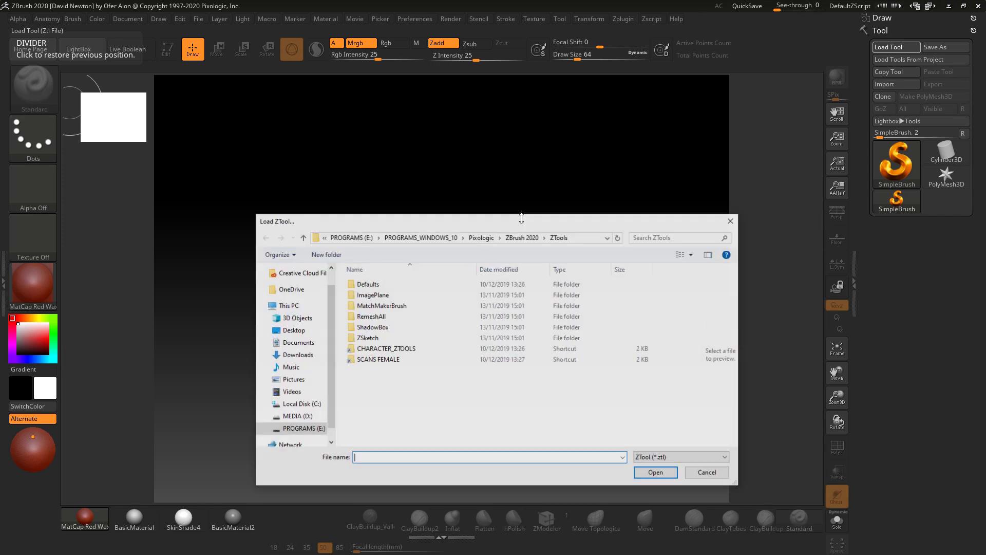
{"action": "left_click", "coordinate": [293, 330]}
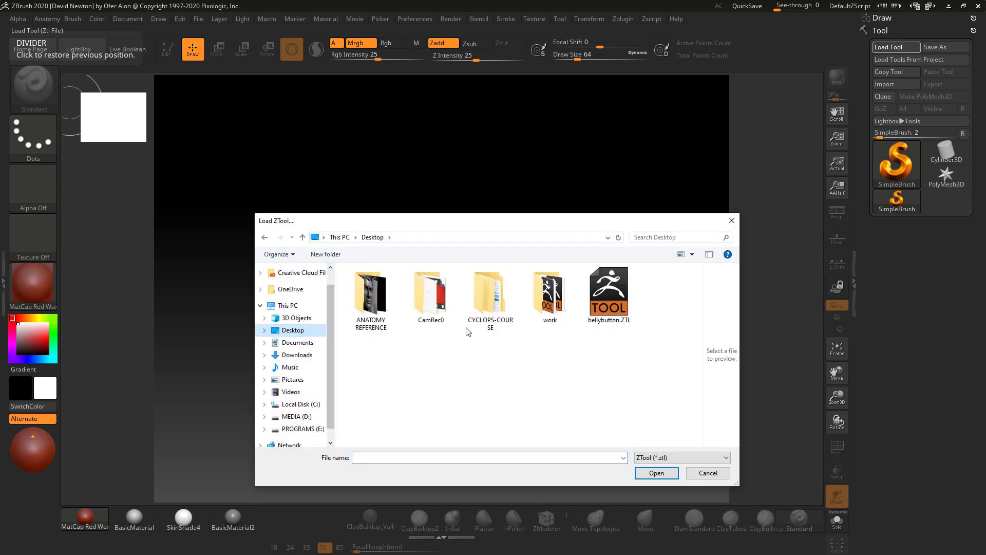
{"action": "double_click", "coordinate": [600, 290]}
{"action": "left_click_drag", "start_coordinate": [436, 277], "coordinate": [449, 471]}
{"action": "key", "text": "t"}
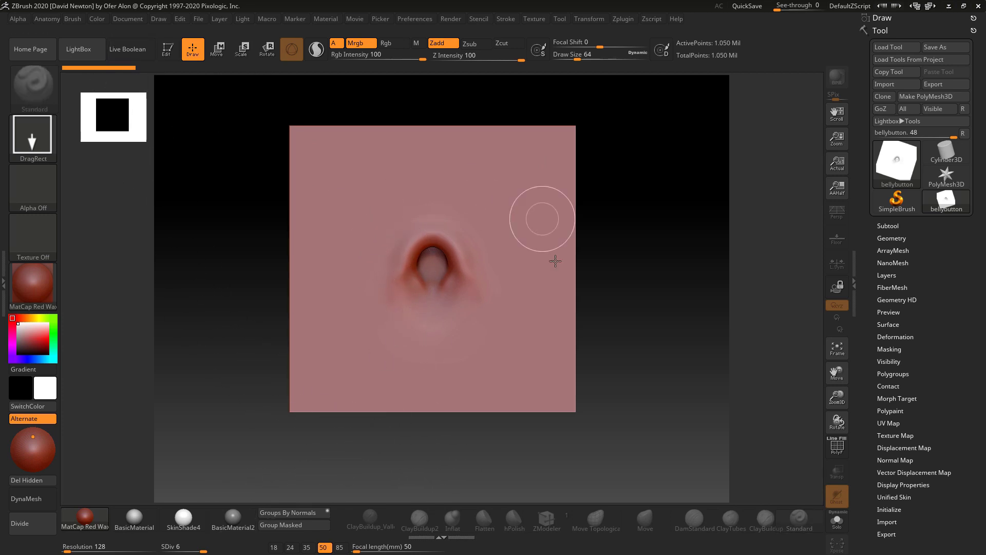
Step: Enter Edit mode on the plane, preview it in BasicMaterial2, and return it to the MatCap Red Wax material
{"action": "left_click", "coordinate": [236, 520]}
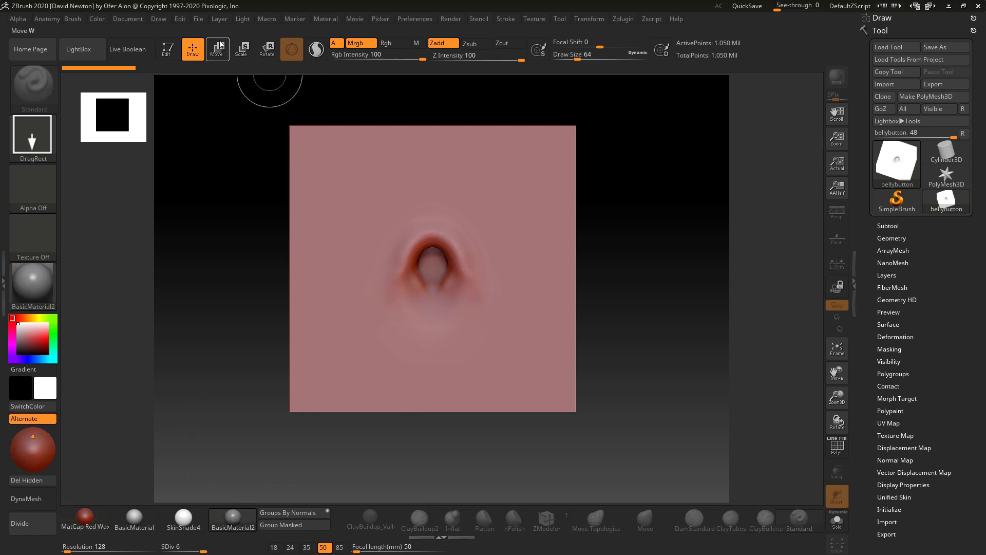
{"action": "key", "text": "t"}
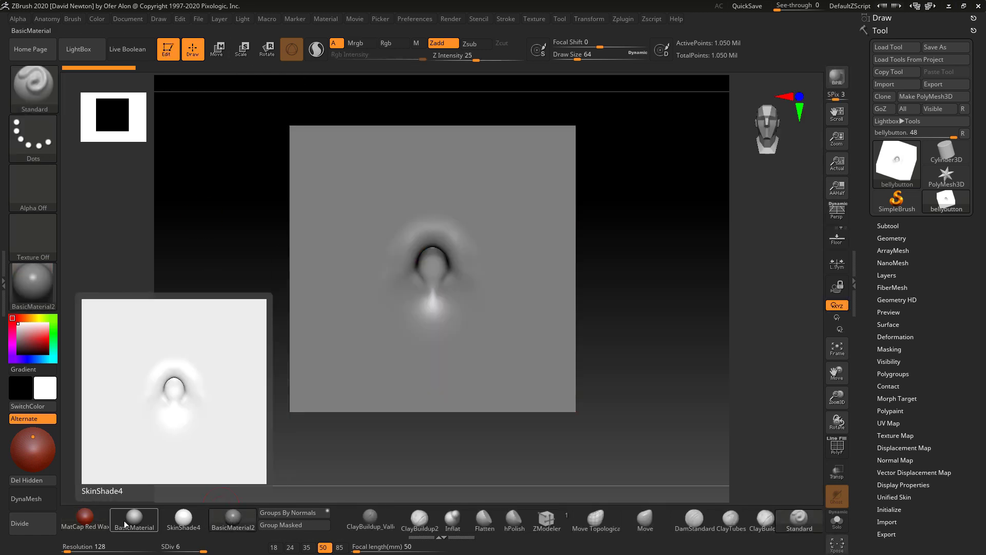
{"action": "left_click", "coordinate": [87, 517]}
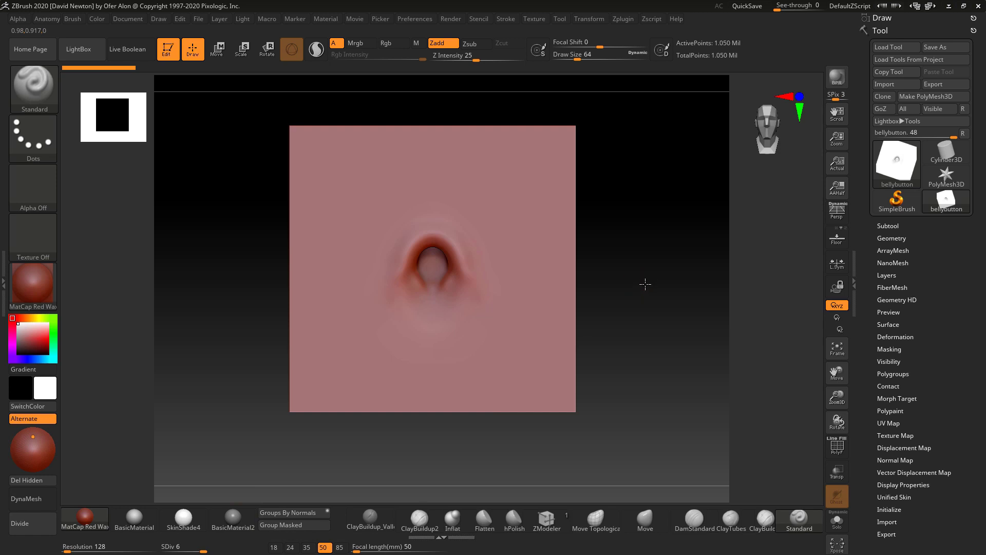
{"action": "mouse_move", "coordinate": [645, 284]}
{"action": "left_mouse_down", "text": "alt"}
{"action": "mouse_move", "coordinate": [661, 264]}
{"action": "mouse_move", "coordinate": [661, 275]}
{"action": "left_mouse_up", "text": "alt"}
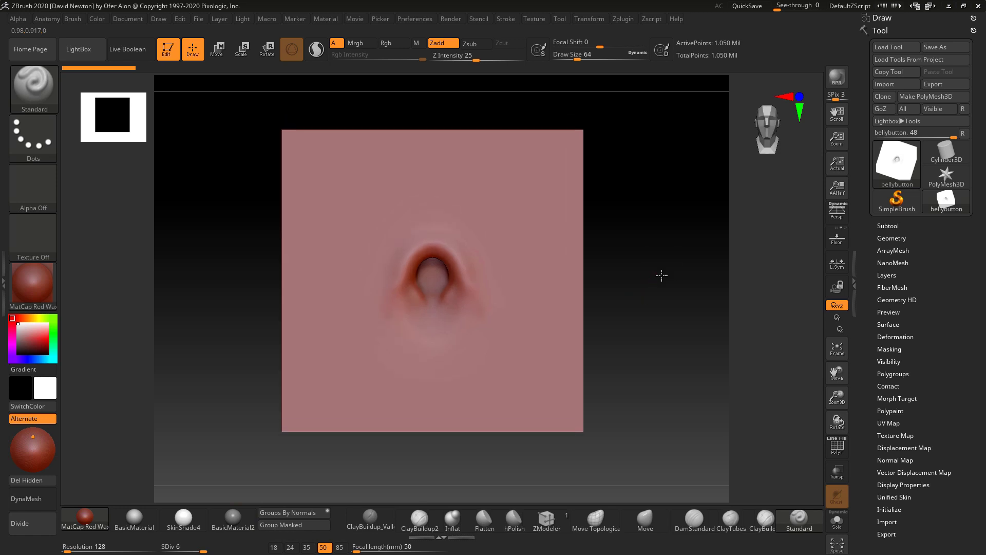
Step: Show the plane's subtool list and add the sculpted plane to the Standard brush using From Mesh
{"action": "left_click", "coordinate": [888, 226]}
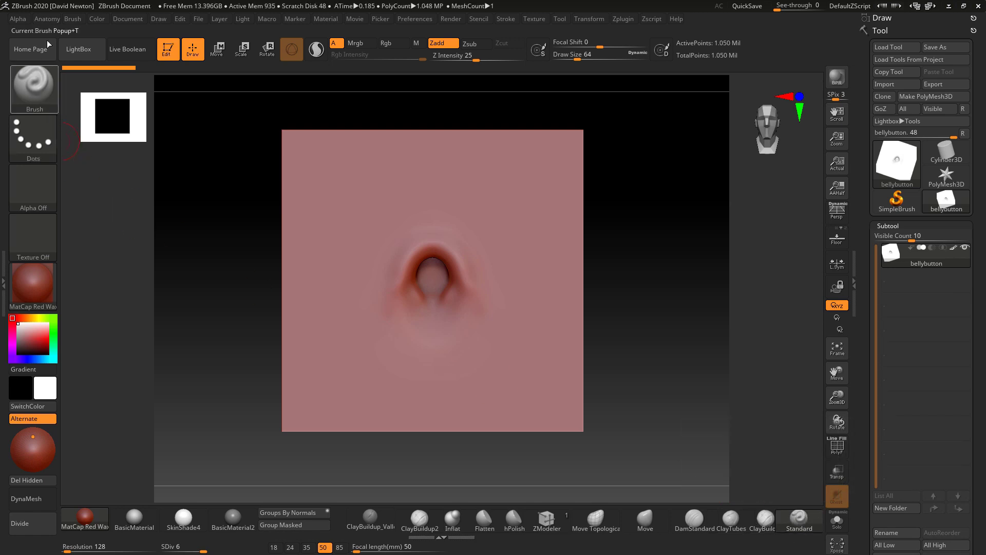
{"action": "left_click", "coordinate": [70, 18]}
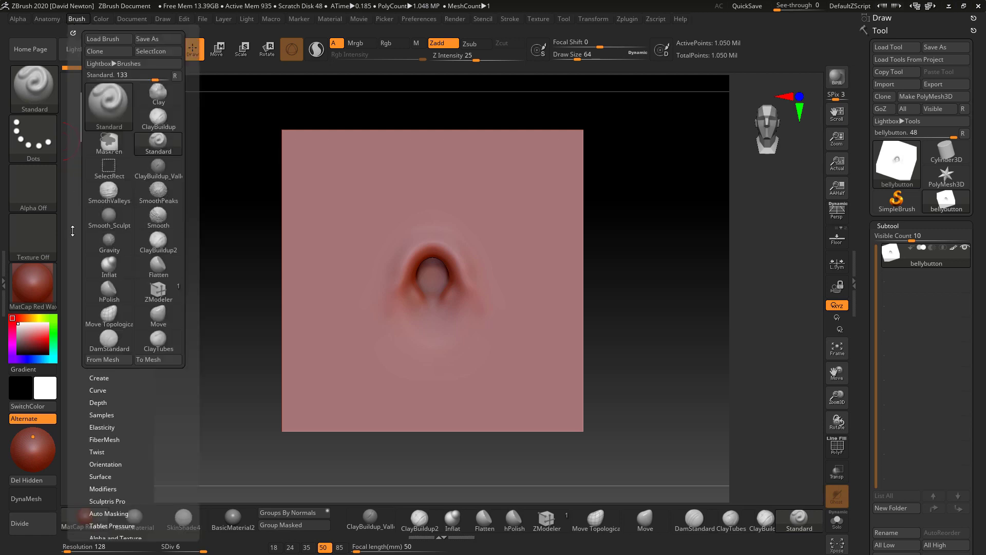
{"action": "left_click", "coordinate": [107, 361]}
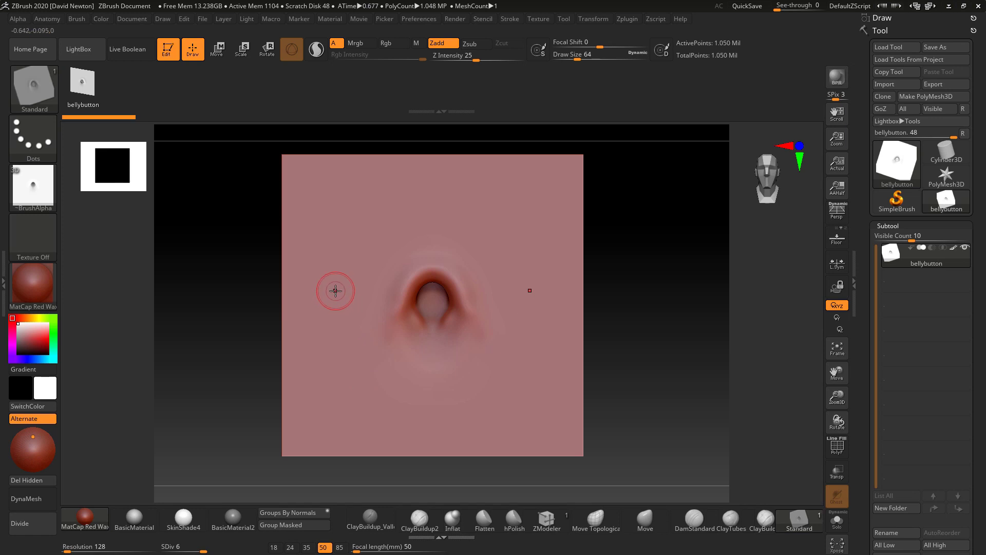
Step: Undo a test Dots stroke on the plane and set the Standard brush's stroke type to DragRect
{"action": "left_click_drag", "start_coordinate": [335, 294], "coordinate": [337, 308]}
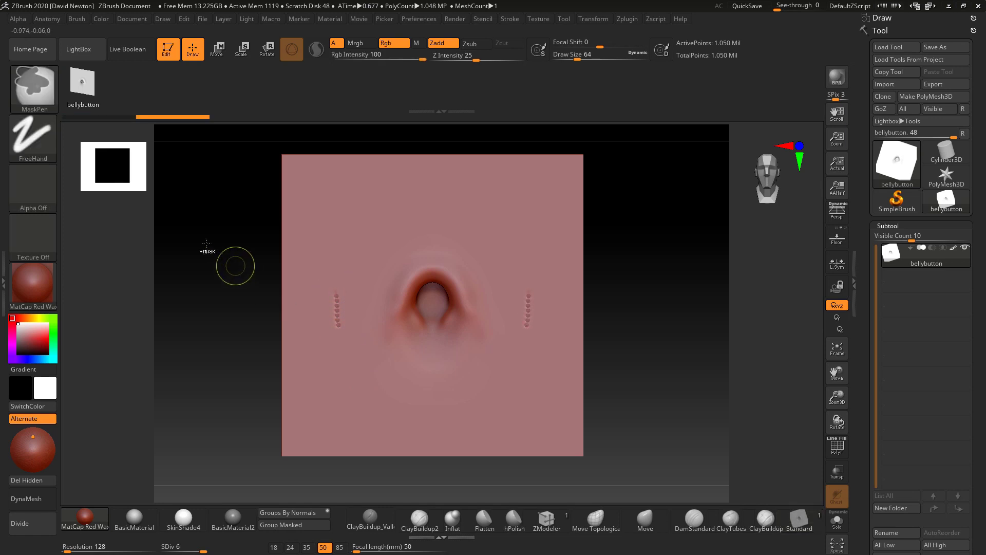
{"action": "key", "text": "ctrl+z"}
{"action": "left_click", "coordinate": [36, 133]}
{"action": "left_click", "coordinate": [145, 146]}
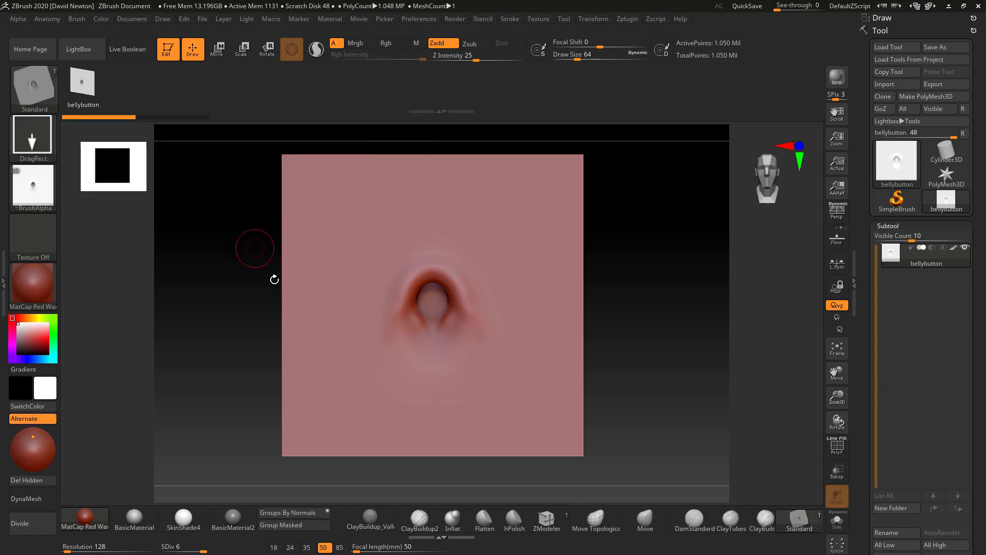
Step: Try stamping a mirrored pair of belly buttons on both sides of the central one at Z Intensity 25
{"action": "left_click_drag", "start_coordinate": [350, 302], "coordinate": [372, 327]}
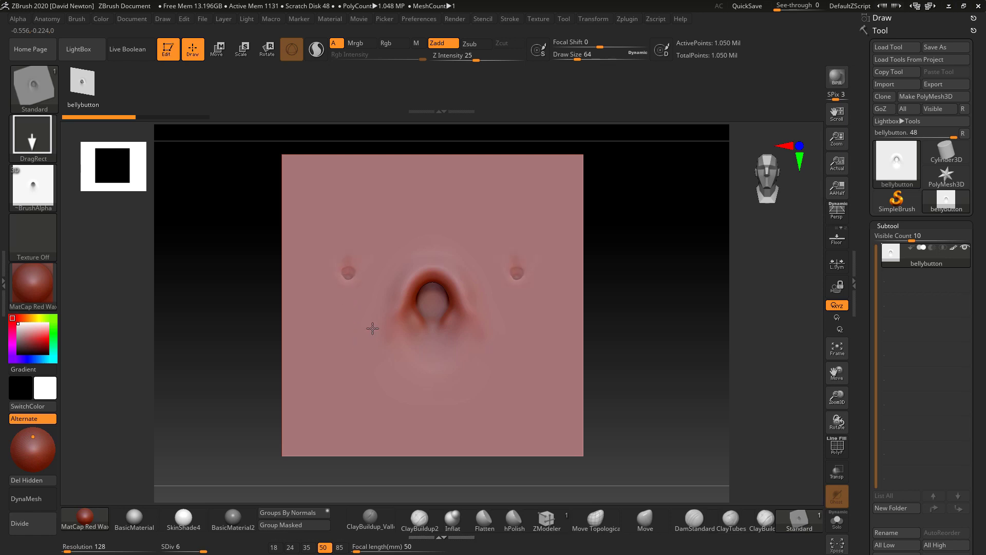
{"action": "left_click_drag", "start_coordinate": [385, 215], "coordinate": [323, 149]}
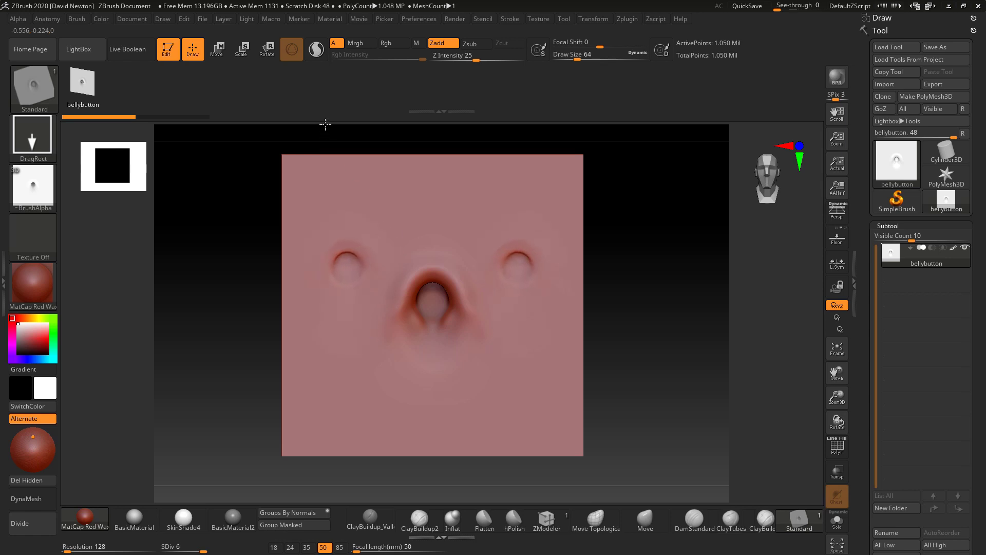
{"action": "key", "text": "ctrl+shift+z"}
{"action": "mouse_move", "coordinate": [676, 322]}
{"action": "left_mouse_down"}
{"action": "mouse_move", "coordinate": [677, 296]}
{"action": "mouse_move", "coordinate": [676, 319]}
{"action": "left_mouse_up"}
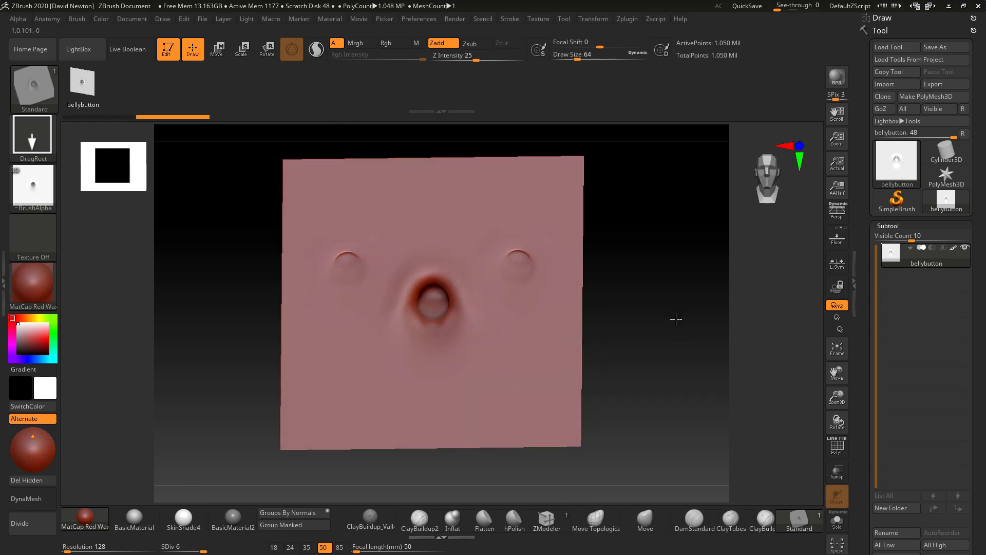
{"action": "key", "text": "ctrl+z"}
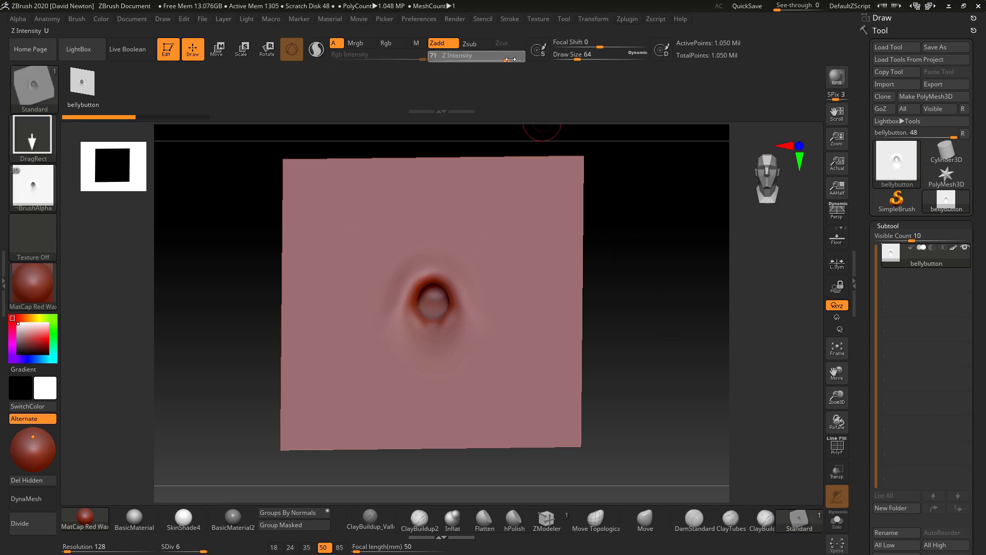
Step: Set the Z Intensity to 97 and stamp a mirrored pair of belly buttons level with the central one
{"action": "left_click_drag", "start_coordinate": [478, 59], "coordinate": [520, 60]}
{"action": "left_click_drag", "start_coordinate": [361, 287], "coordinate": [354, 167]}
{"action": "left_click_drag", "start_coordinate": [672, 370], "coordinate": [673, 371]}
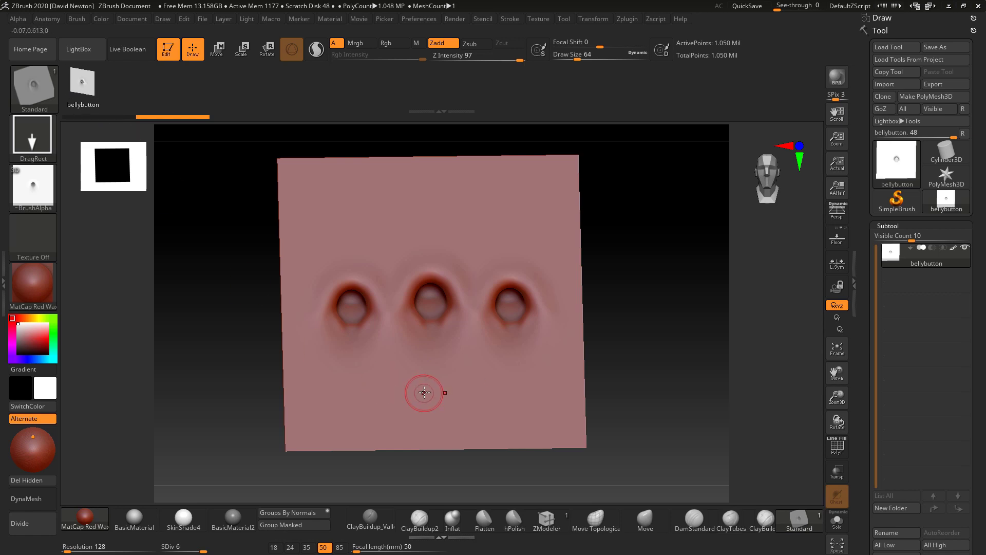
{"action": "left_click_drag", "start_coordinate": [690, 315], "coordinate": [682, 330], "text": "shift"}
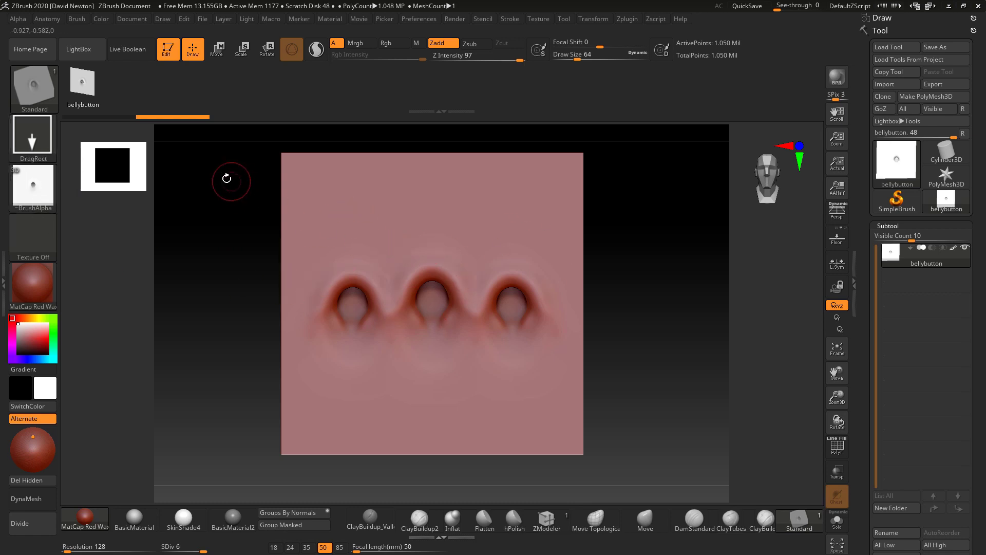
Step: Add the plane with three belly buttons as the brush's second mesh and stamp it near the plane's upper edge
{"action": "left_click", "coordinate": [76, 20]}
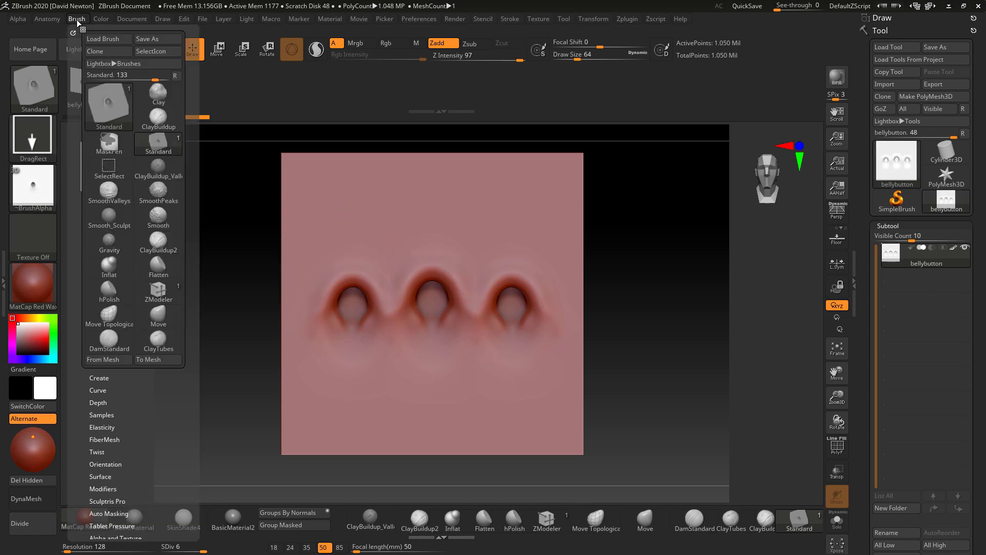
{"action": "left_click", "coordinate": [109, 359]}
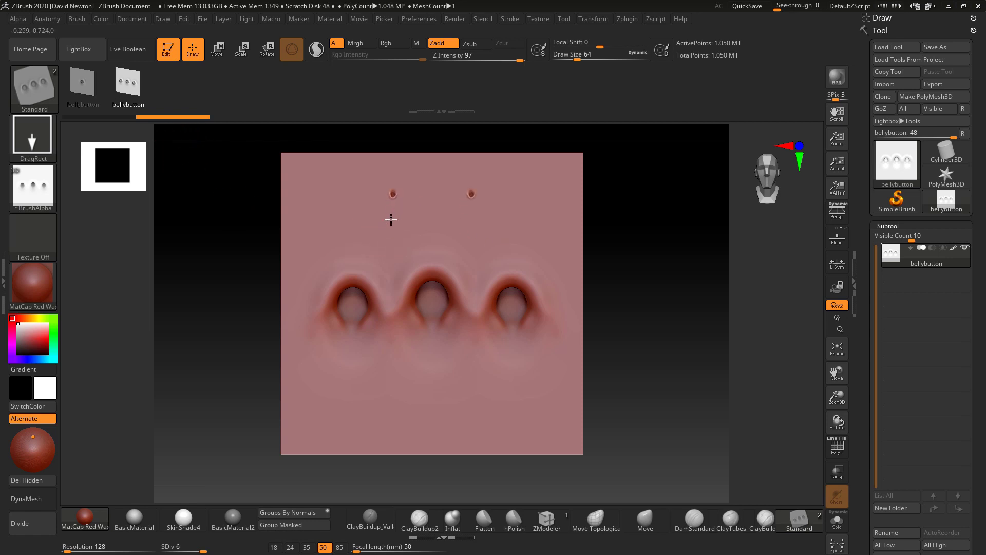
{"action": "left_click_drag", "start_coordinate": [391, 219], "coordinate": [390, 113]}
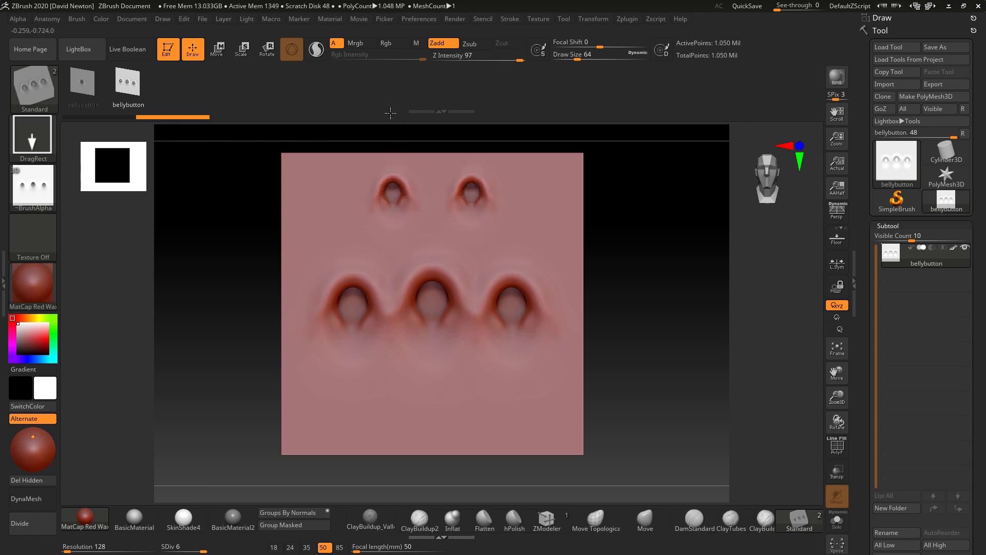
Step: Stamp the single belly button mesh small above the outer buttons, and the three-button mesh near the plane's lower edge
{"action": "left_click", "coordinate": [88, 85]}
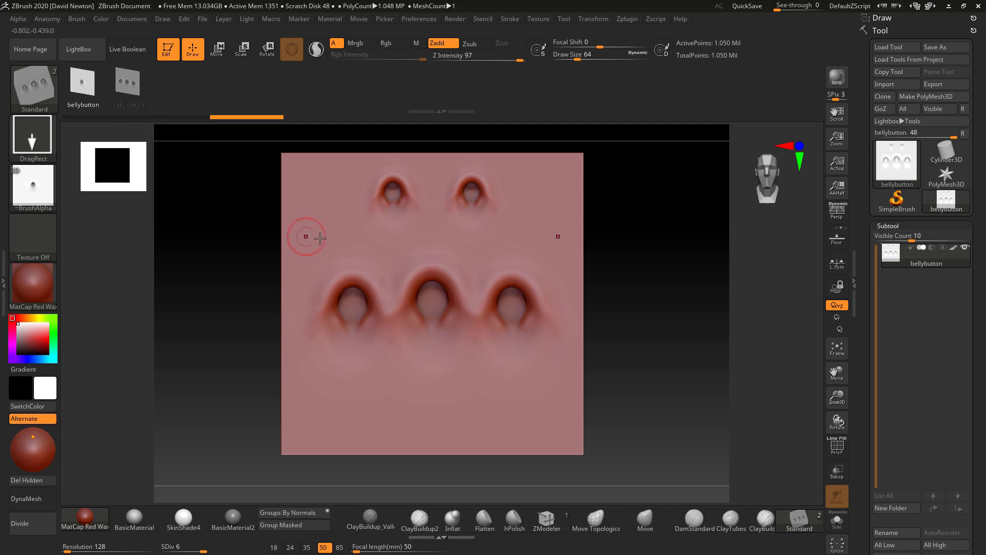
{"action": "left_click_drag", "start_coordinate": [338, 234], "coordinate": [332, 181]}
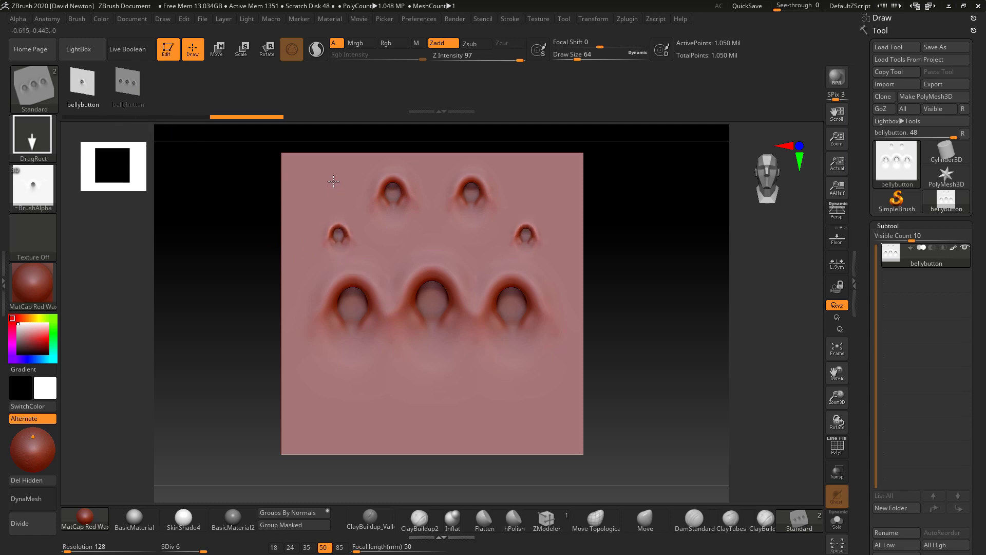
{"action": "left_click", "coordinate": [140, 86]}
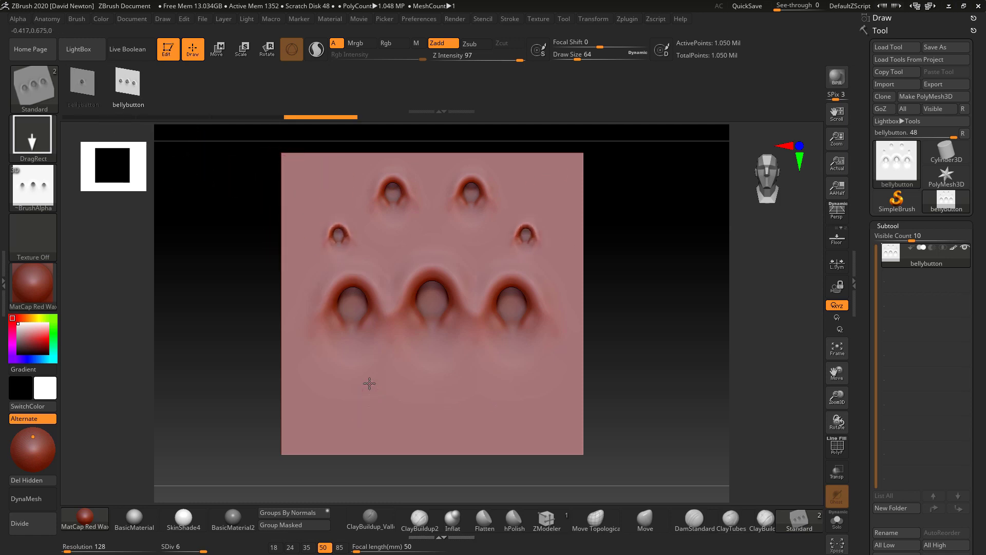
{"action": "mouse_move", "coordinate": [369, 383]}
{"action": "left_mouse_down"}
{"action": "mouse_move", "coordinate": [355, 348]}
{"action": "mouse_move", "coordinate": [319, 345]}
{"action": "mouse_move", "coordinate": [236, 375]}
{"action": "mouse_move", "coordinate": [406, 329]}
{"action": "mouse_move", "coordinate": [385, 431]}
{"action": "mouse_move", "coordinate": [392, 407]}
{"action": "mouse_move", "coordinate": [370, 449]}
{"action": "mouse_move", "coordinate": [286, 396]}
{"action": "left_mouse_up"}
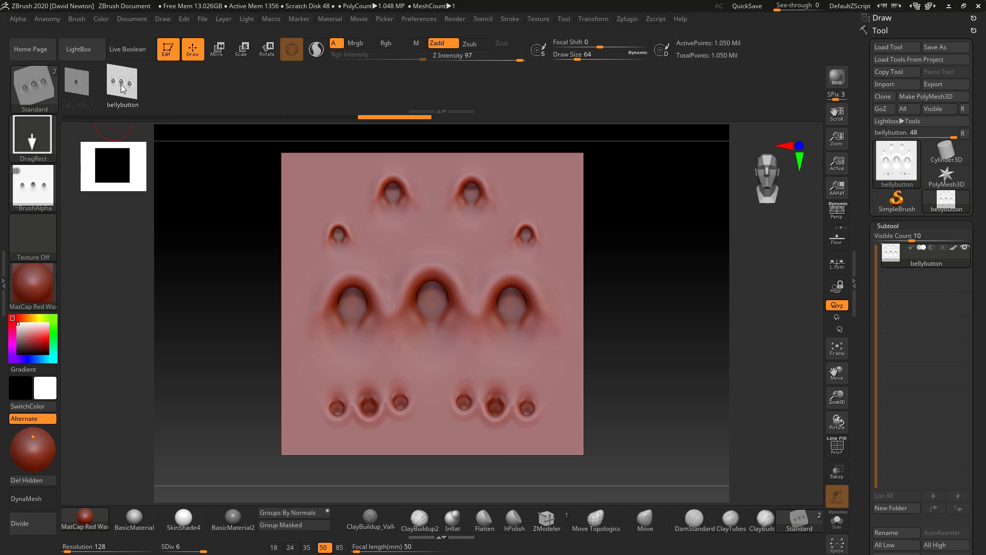
Step: Select the three-button mesh in the Standard brush and delete it with Delete Mesh
{"action": "key", "text": "ctrl+shift"}
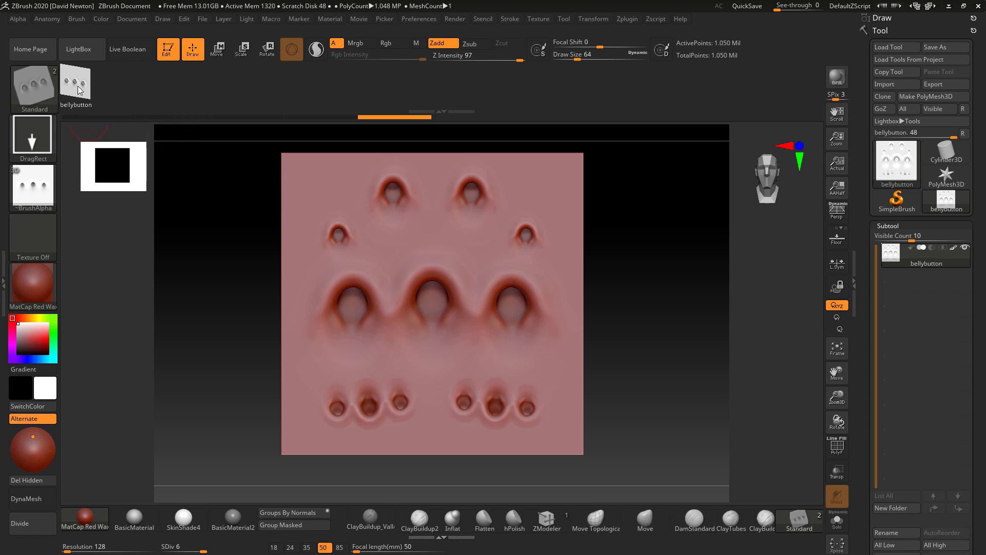
{"action": "left_click", "coordinate": [79, 90]}
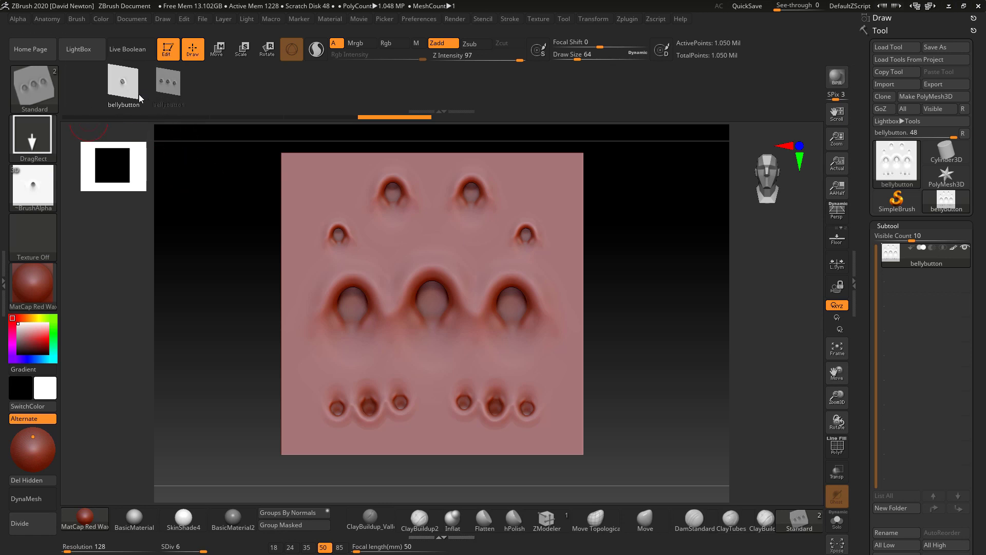
{"action": "left_click", "coordinate": [164, 85]}
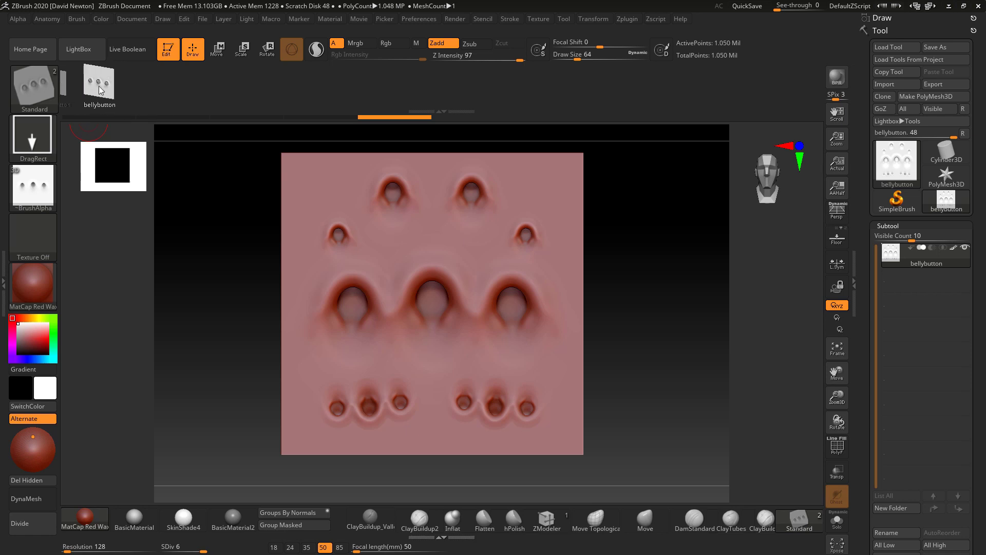
{"action": "left_click_drag", "start_coordinate": [99, 88], "coordinate": [139, 85]}
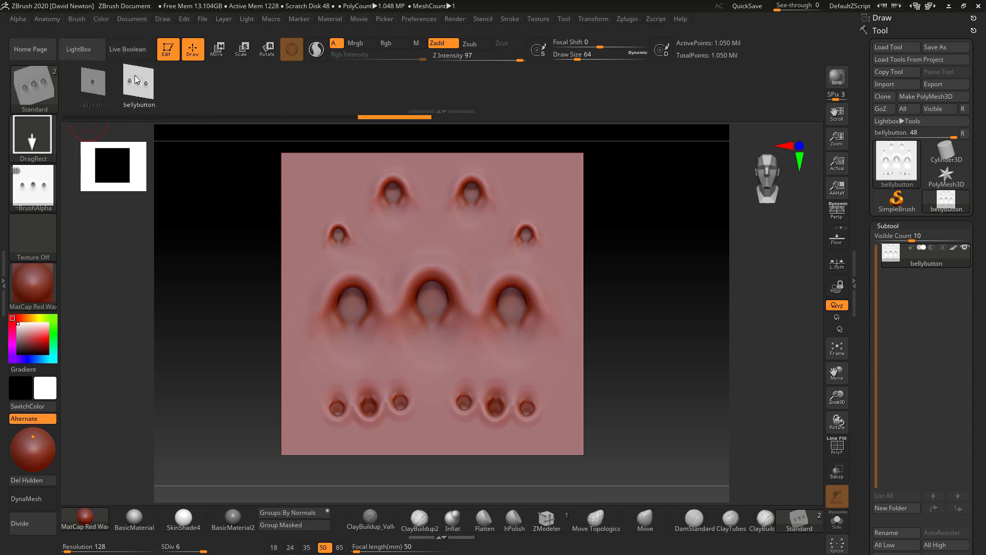
{"action": "left_click", "coordinate": [75, 19]}
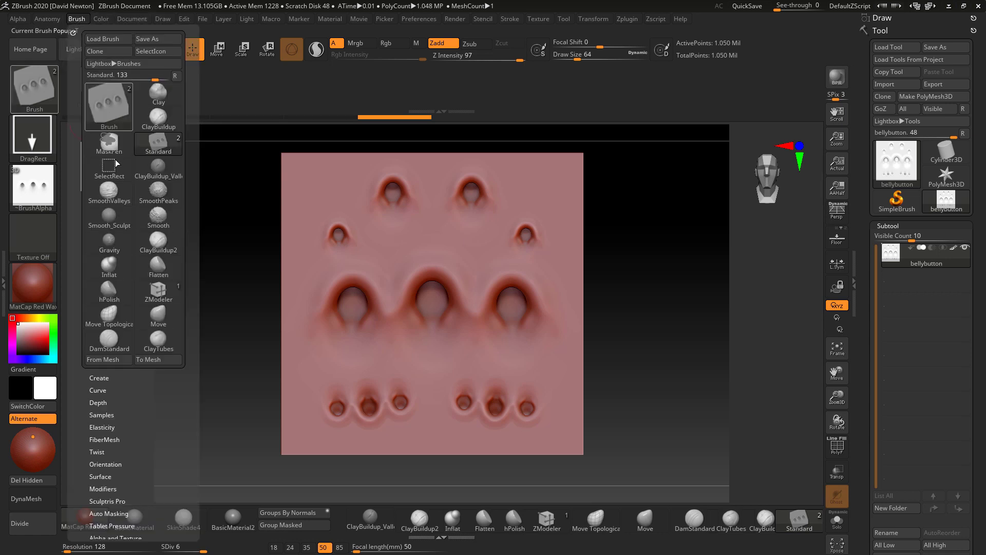
{"action": "left_click", "coordinate": [104, 377]}
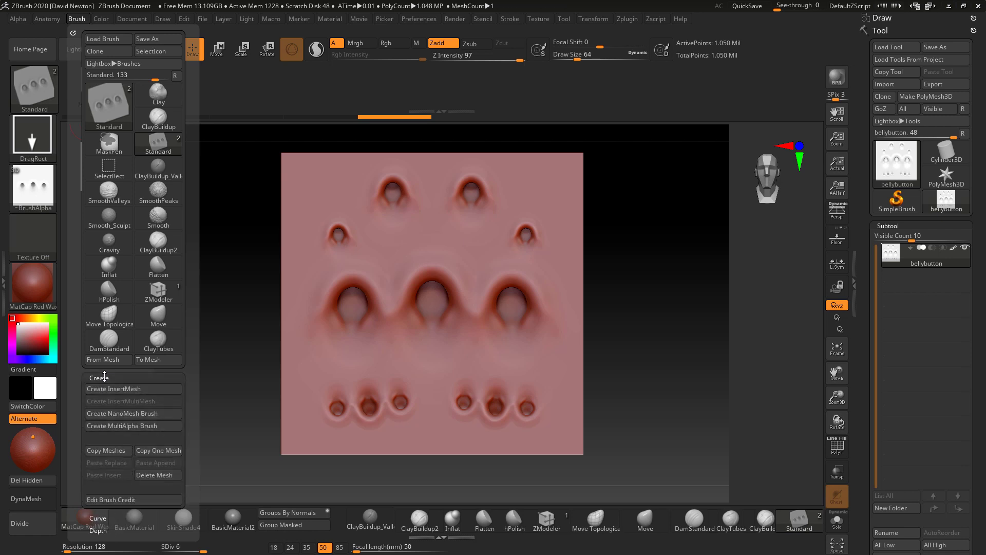
{"action": "left_click", "coordinate": [146, 476]}
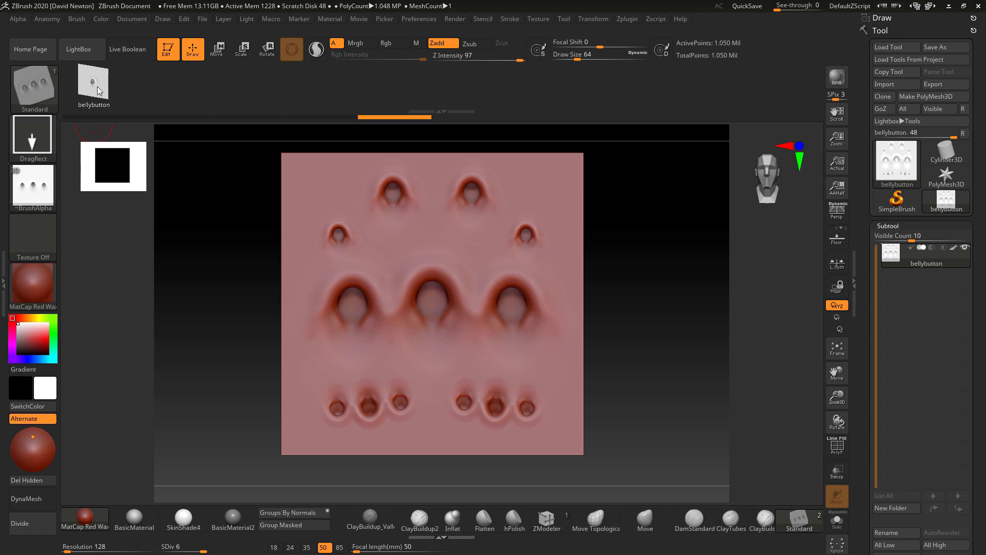
{"action": "left_click", "coordinate": [72, 19]}
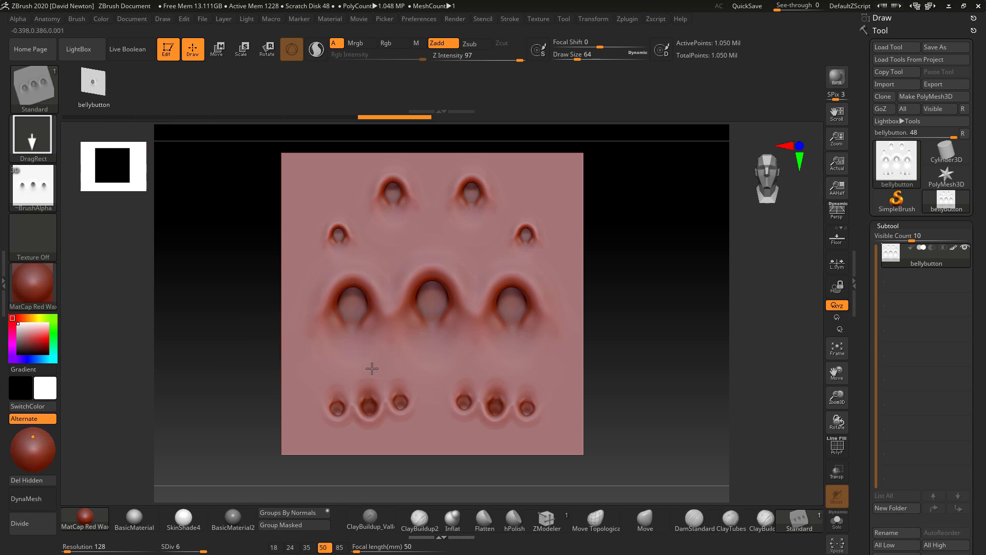
Step: Stamp small mirrored rows of three belly buttons below, beside, and above the large central row on the plane
{"action": "left_click_drag", "start_coordinate": [369, 362], "coordinate": [381, 363]}
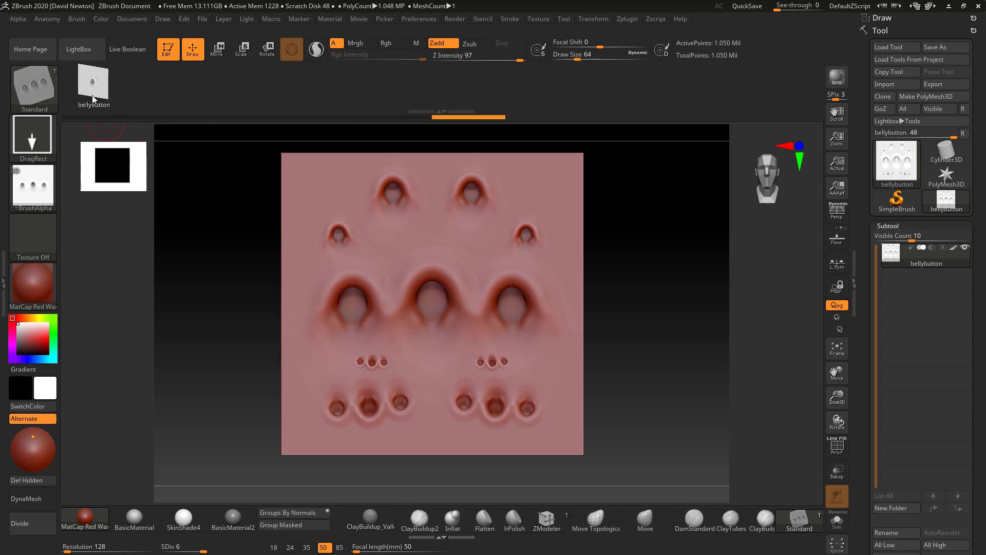
{"action": "mouse_move", "coordinate": [310, 269]}
{"action": "left_mouse_down"}
{"action": "mouse_move", "coordinate": [314, 289]}
{"action": "mouse_move", "coordinate": [312, 210]}
{"action": "left_mouse_up"}
{"action": "mouse_move", "coordinate": [392, 260]}
{"action": "left_mouse_down"}
{"action": "mouse_move", "coordinate": [391, 233]}
{"action": "mouse_move", "coordinate": [390, 247]}
{"action": "left_mouse_up"}
{"action": "left_click_drag", "start_coordinate": [618, 306], "coordinate": [613, 303], "text": "alt"}
{"action": "key", "text": "f"}
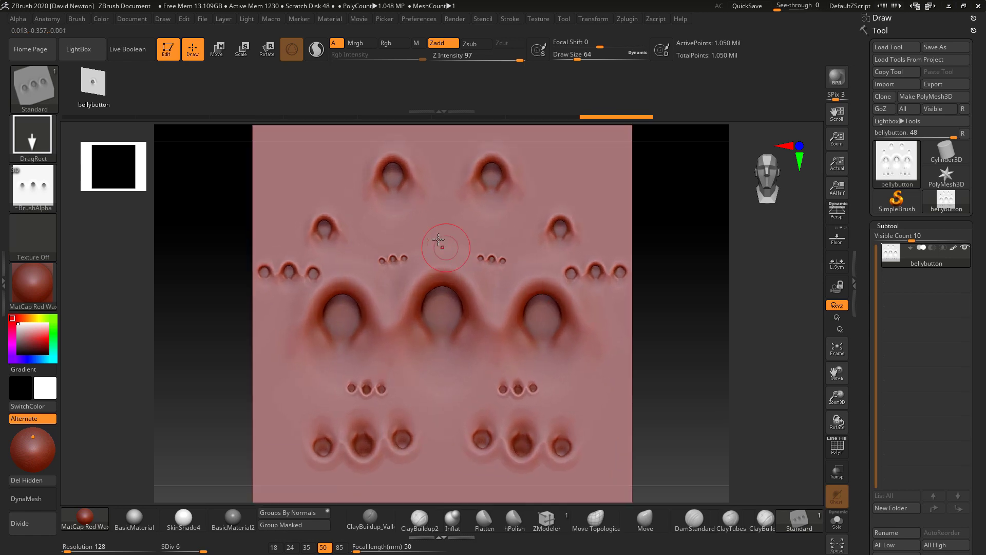
{"action": "left_click_drag", "start_coordinate": [426, 223], "coordinate": [427, 205]}
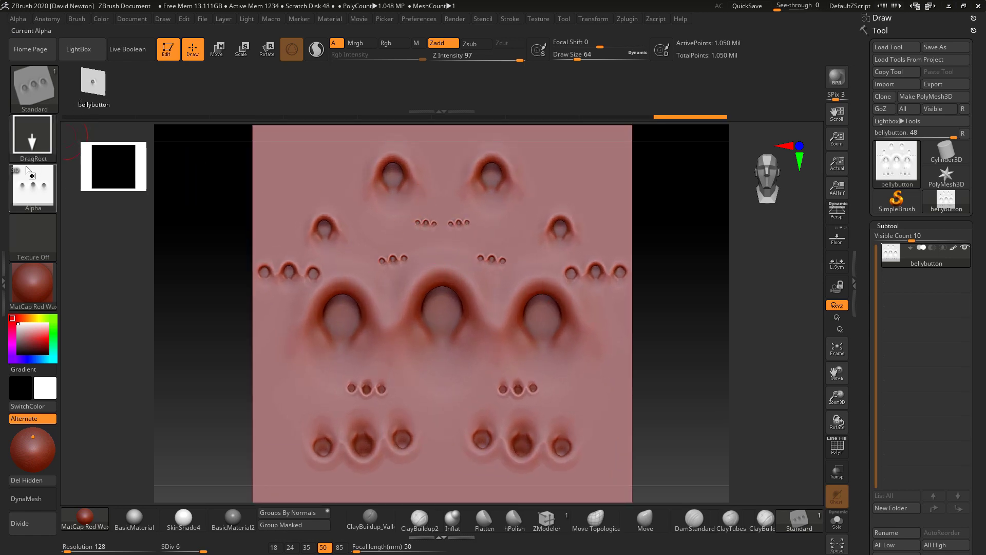
{"action": "left_click", "coordinate": [32, 184]}
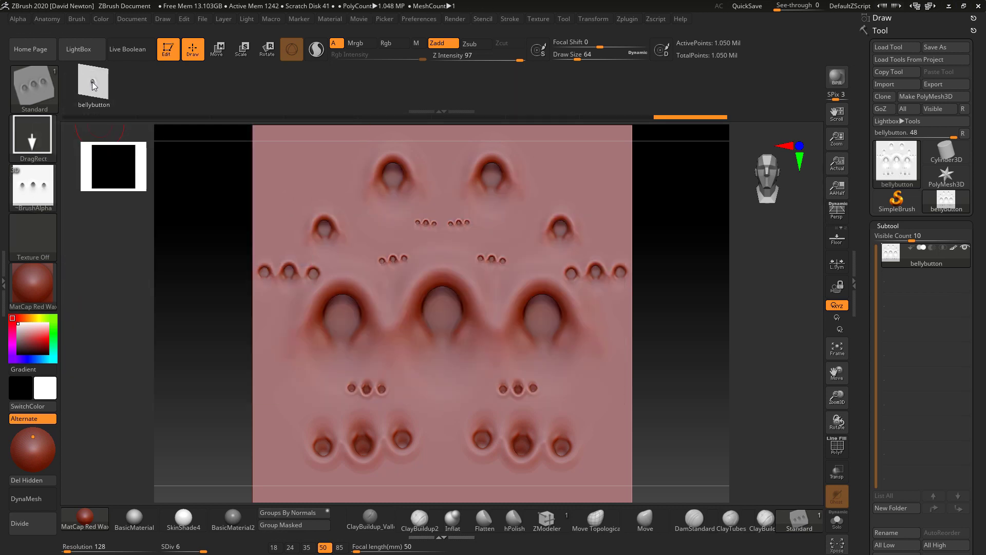
{"action": "left_click", "coordinate": [42, 186]}
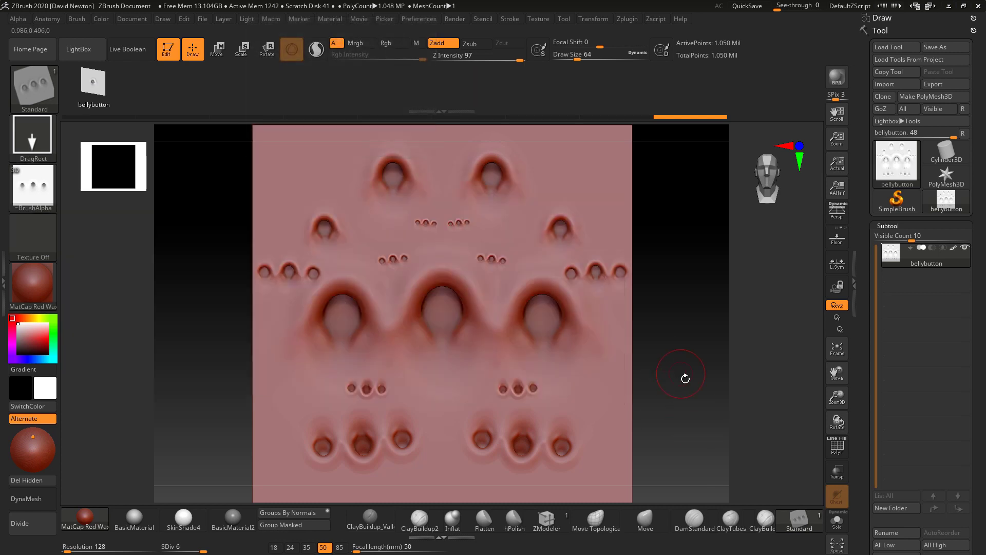
Step: Return the plane to its first history state with one belly button and append it to the brush with From Mesh
{"action": "left_click", "coordinate": [78, 117]}
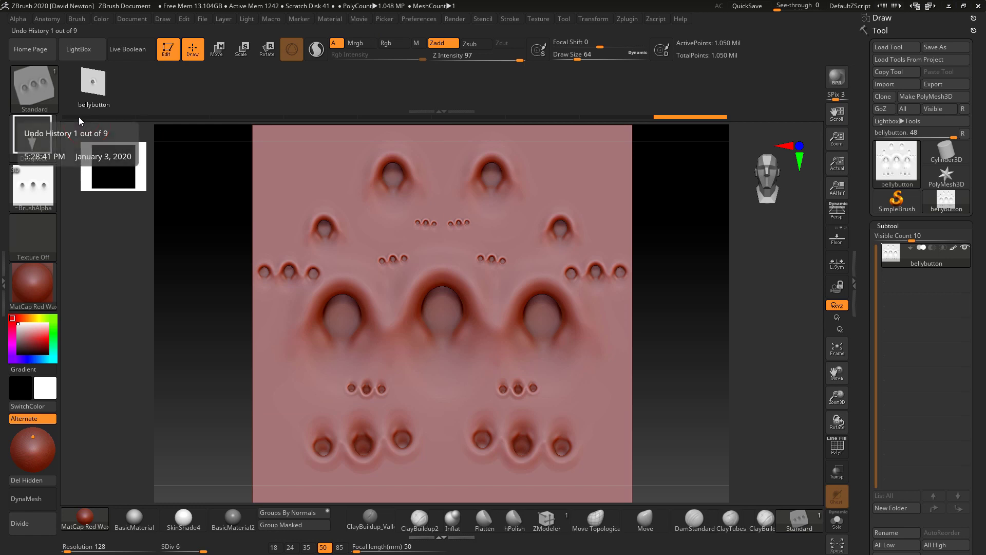
{"action": "left_click", "coordinate": [70, 19]}
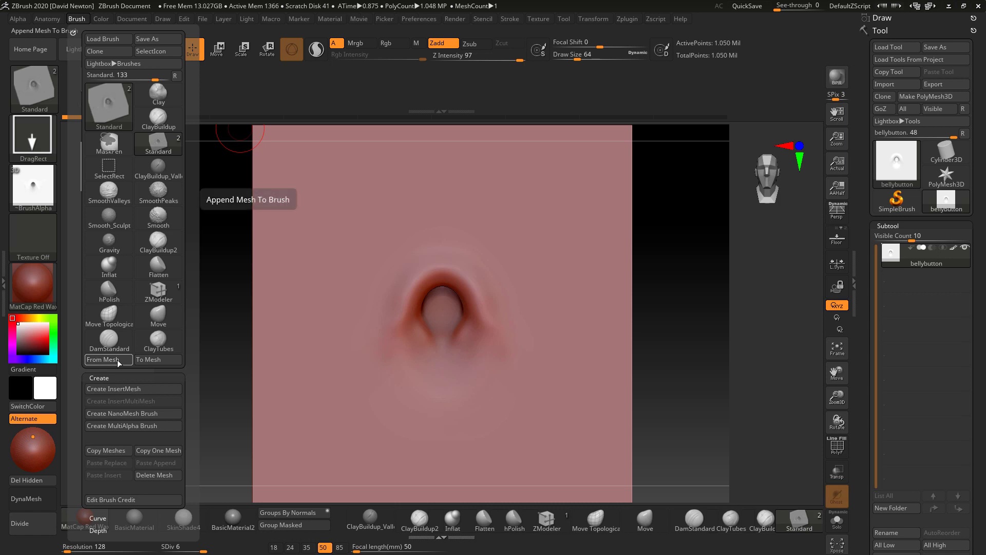
{"action": "left_click", "coordinate": [118, 361]}
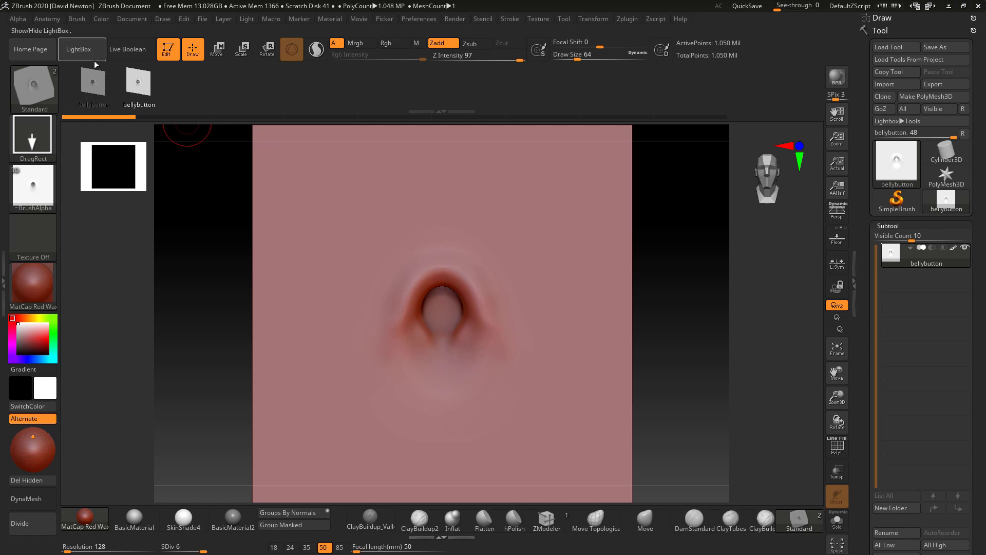
Step: Delete the surplus mesh from the brush so only one remains, and stamp a mirrored pair of small belly buttons above and beside the central one
{"action": "left_click", "coordinate": [94, 82]}
{"action": "left_click", "coordinate": [143, 87]}
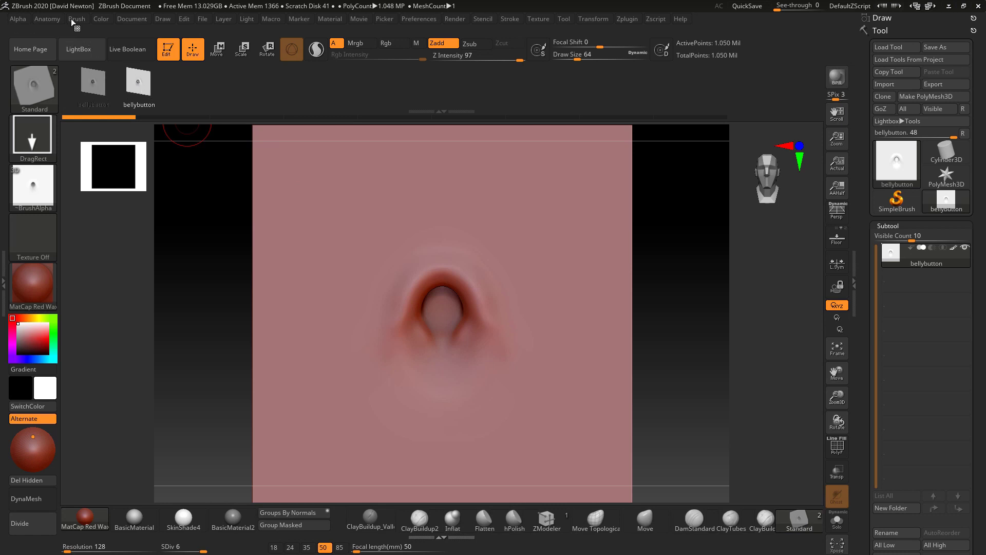
{"action": "left_click", "coordinate": [76, 19]}
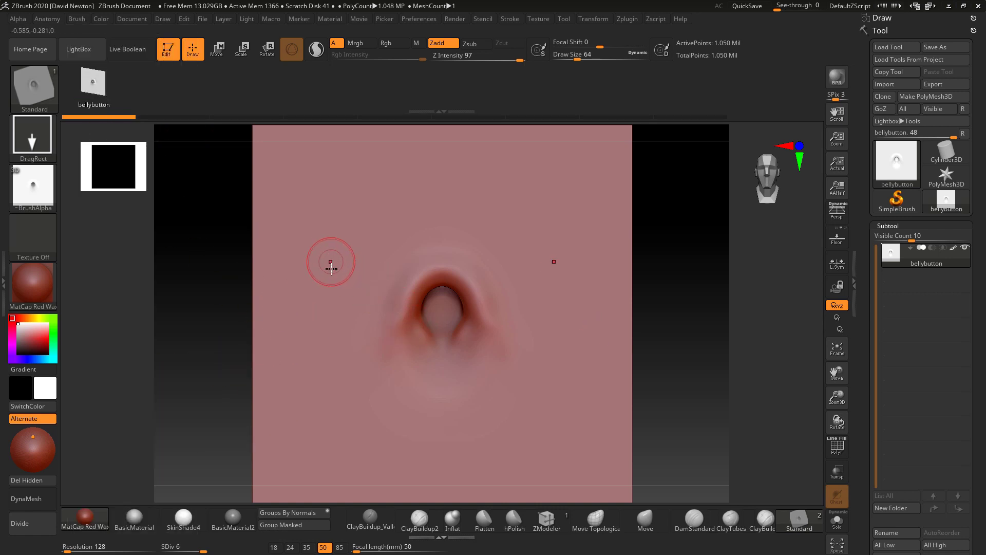
{"action": "mouse_move", "coordinate": [330, 262]}
{"action": "left_mouse_down"}
{"action": "mouse_move", "coordinate": [334, 348]}
{"action": "mouse_move", "coordinate": [370, 235]}
{"action": "mouse_move", "coordinate": [328, 156]}
{"action": "left_mouse_up"}
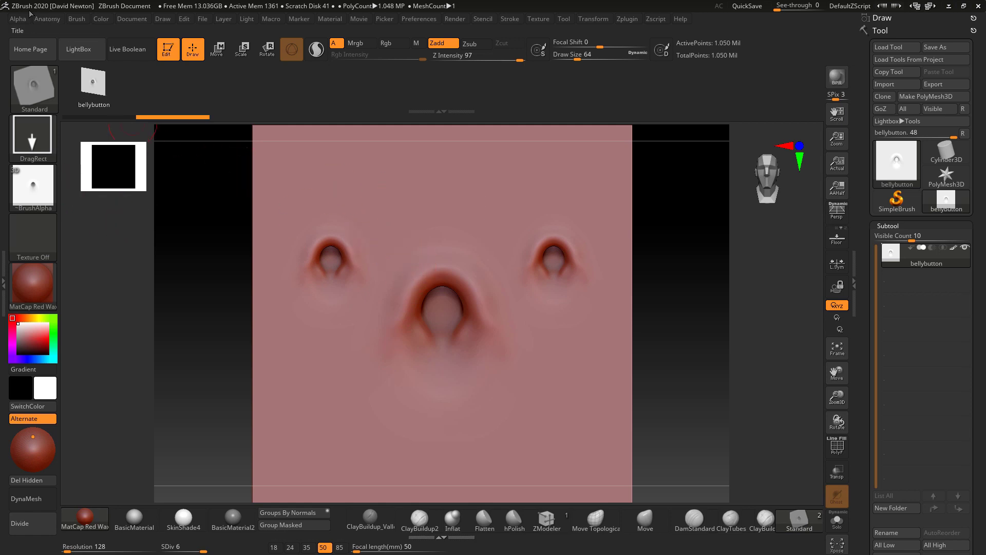
Step: Save the brush as a Brush Preset named bellybuttonbrushVDM on the Desktop
{"action": "left_click", "coordinate": [81, 17]}
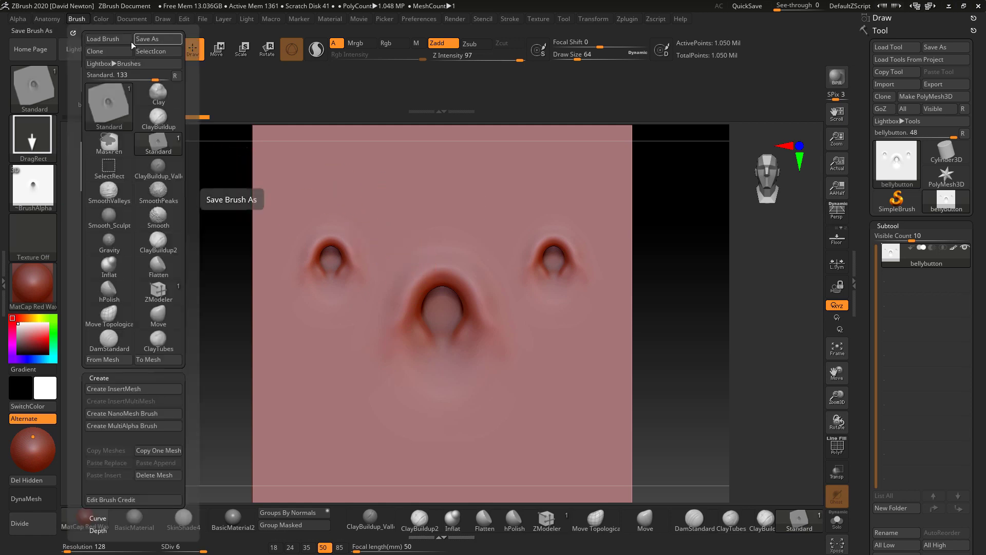
{"action": "left_click", "coordinate": [157, 39]}
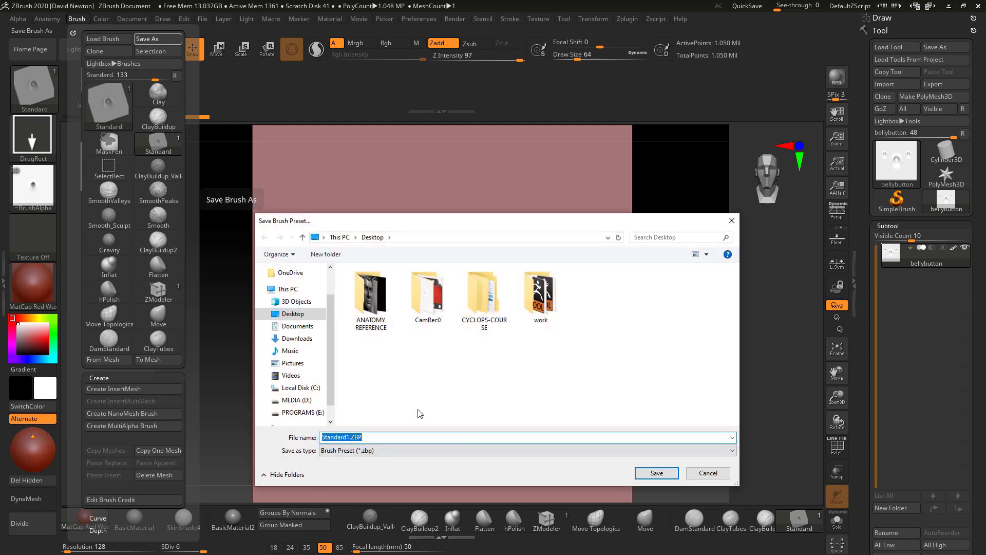
{"action": "type", "text": "bellyb"}
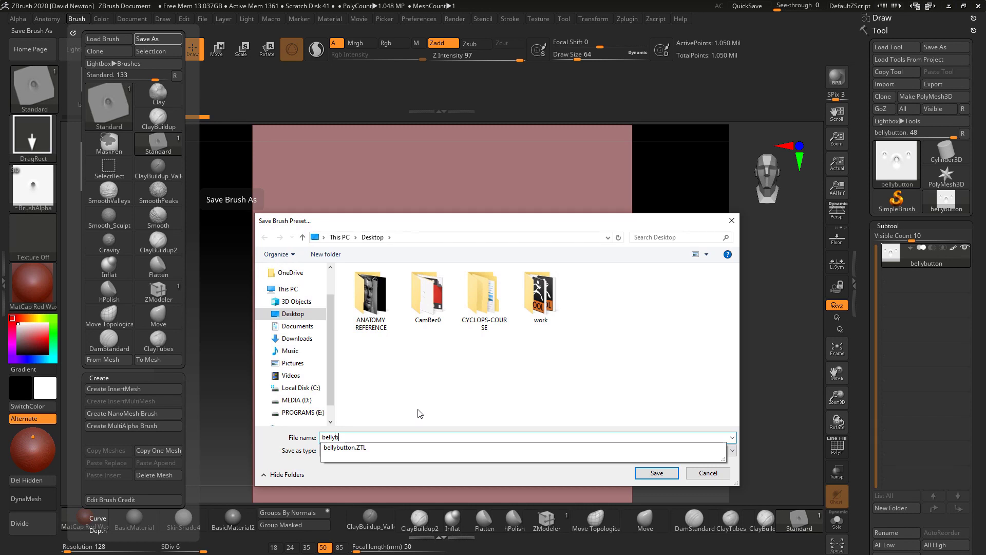
{"action": "type", "text": "uttonb"}
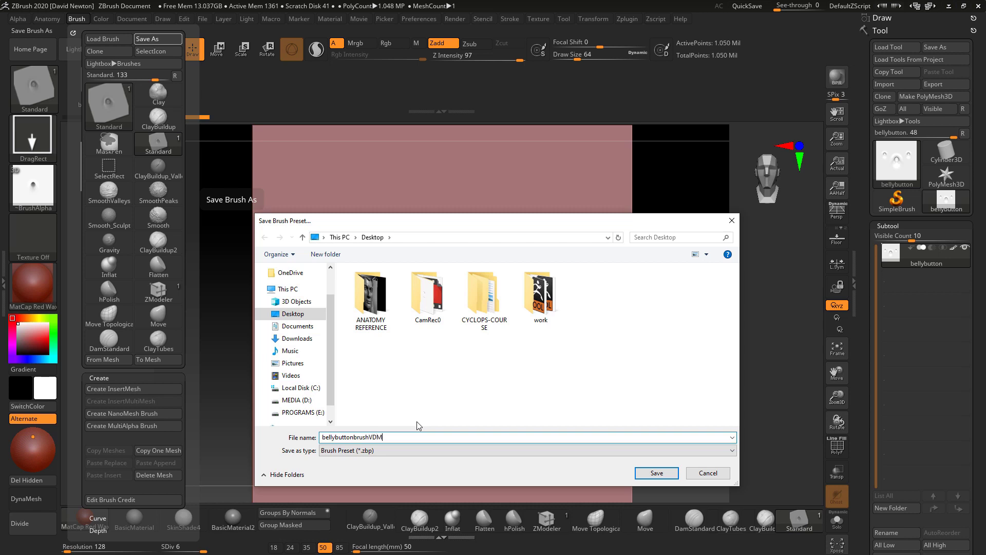
{"action": "type", "text": "rushVDM"}
{"action": "left_click", "coordinate": [657, 472]}
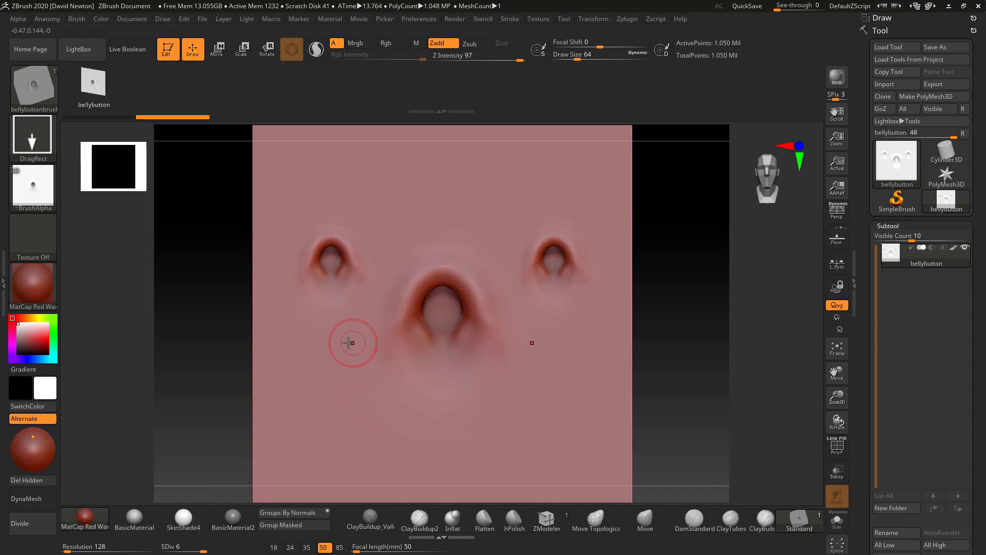